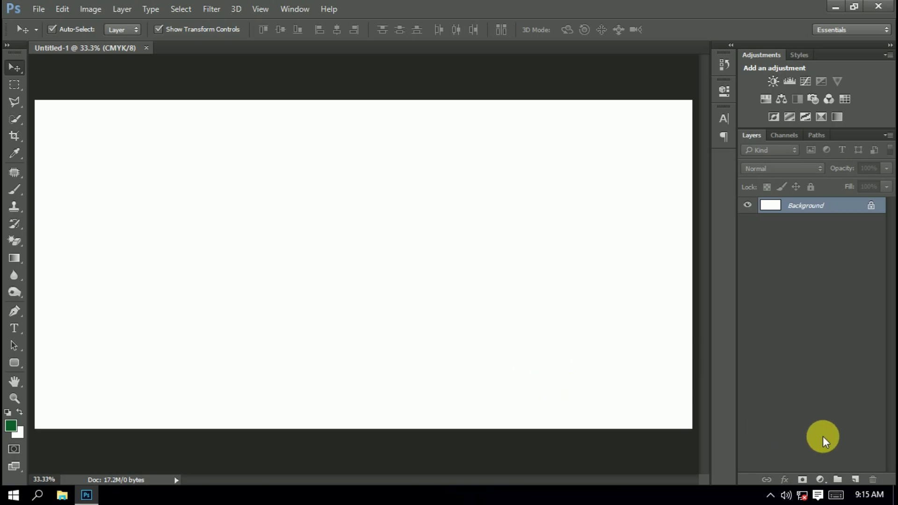
Add a Solid Color fill layer over the canvas, settling on bright yellow
{"action": "left_click", "coordinate": [819, 479]}
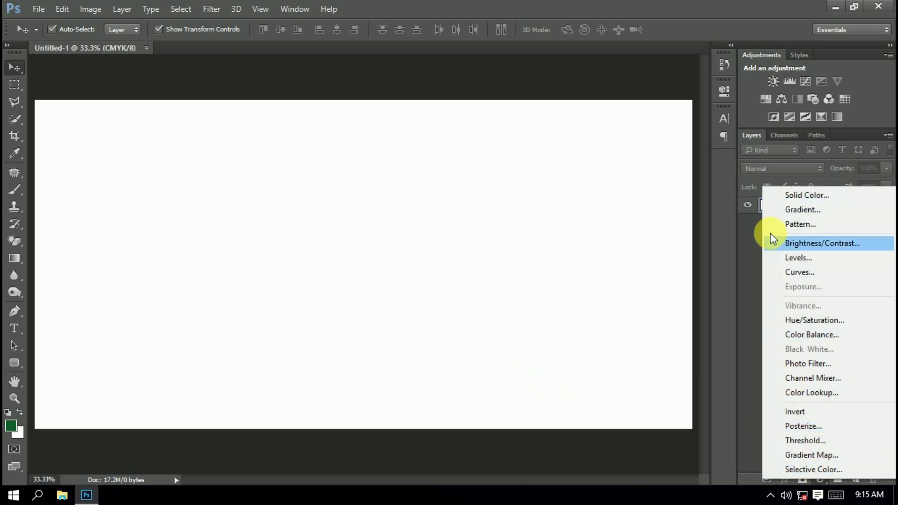
{"action": "left_click", "coordinate": [792, 196]}
{"action": "left_click", "coordinate": [570, 380]}
{"action": "mouse_move", "coordinate": [570, 379]}
{"action": "left_mouse_down"}
{"action": "mouse_move", "coordinate": [544, 362]}
{"action": "mouse_move", "coordinate": [536, 331]}
{"action": "left_mouse_up"}
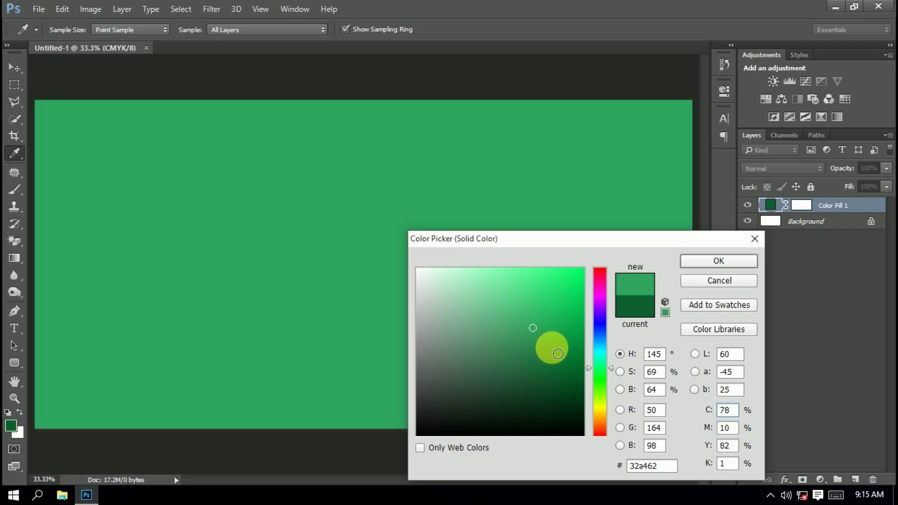
{"action": "left_click_drag", "start_coordinate": [566, 378], "coordinate": [556, 353]}
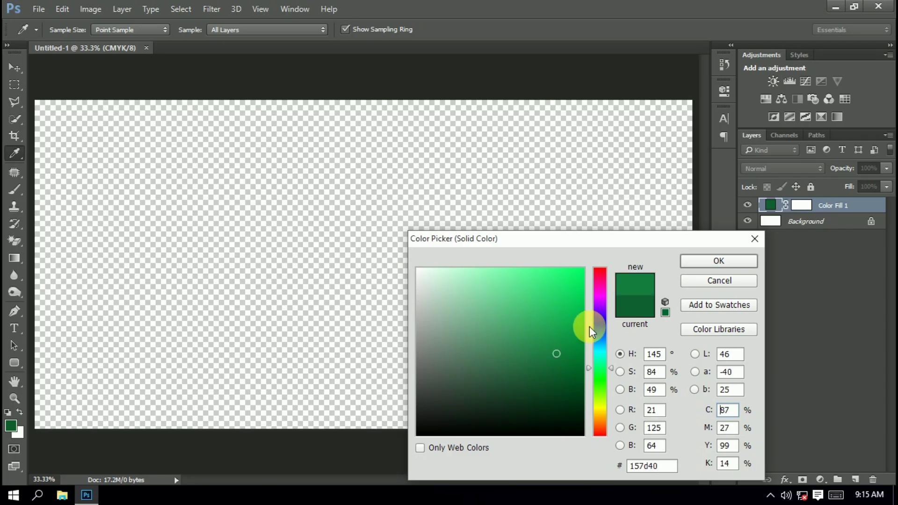
{"action": "left_click", "coordinate": [591, 326]}
{"action": "left_click", "coordinate": [599, 316]}
{"action": "mouse_move", "coordinate": [602, 364]}
{"action": "left_mouse_down"}
{"action": "mouse_move", "coordinate": [602, 350]}
{"action": "mouse_move", "coordinate": [604, 373]}
{"action": "mouse_move", "coordinate": [574, 381]}
{"action": "mouse_move", "coordinate": [595, 417]}
{"action": "mouse_move", "coordinate": [601, 409]}
{"action": "left_mouse_up"}
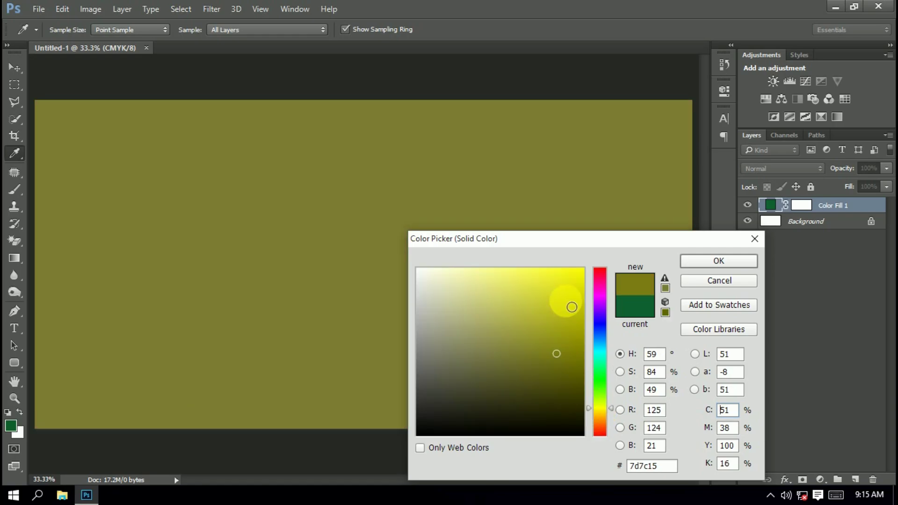
{"action": "left_click", "coordinate": [565, 283]}
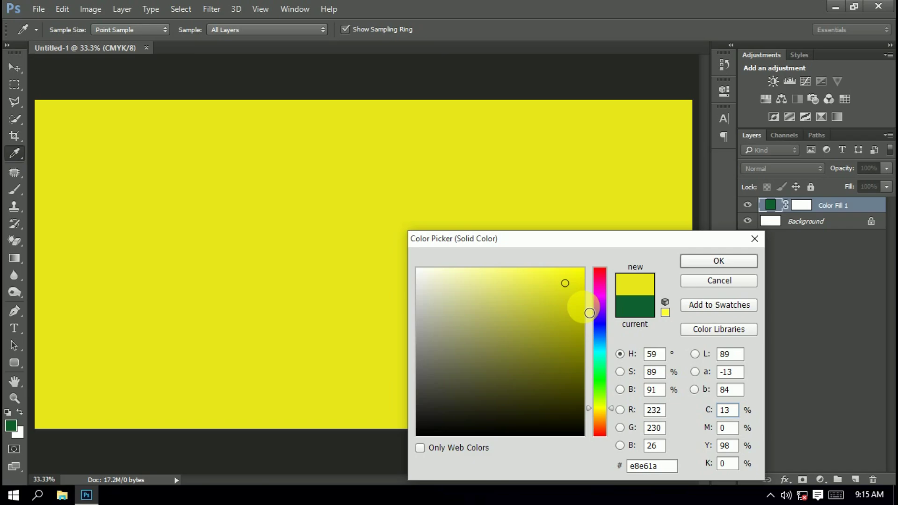
{"action": "left_click", "coordinate": [582, 271]}
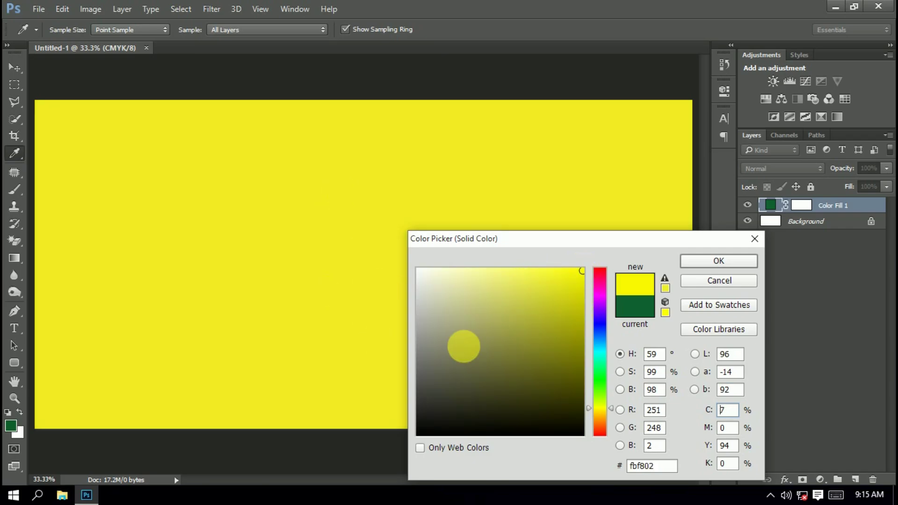
{"action": "left_click", "coordinate": [694, 261]}
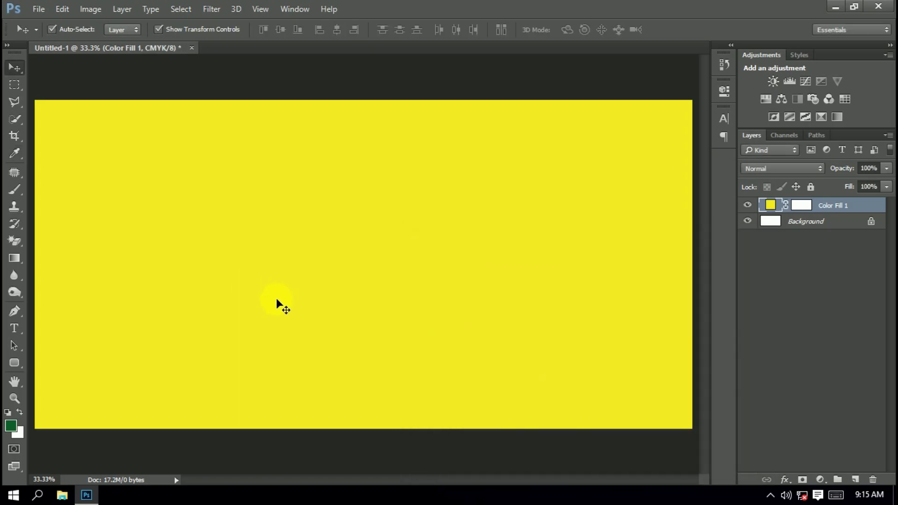
Recolour the fill layer to red (#f52441)
{"action": "double_click", "coordinate": [769, 205]}
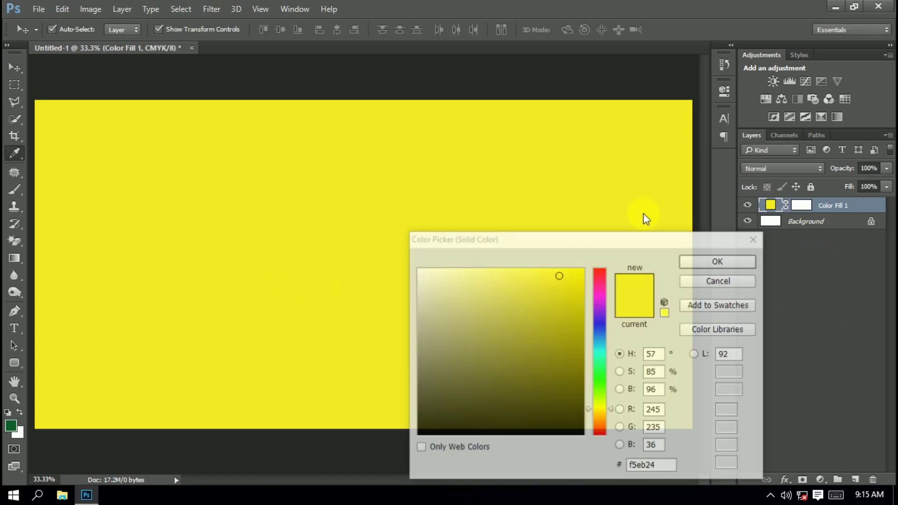
{"action": "left_click", "coordinate": [599, 273]}
{"action": "left_click", "coordinate": [723, 261]}
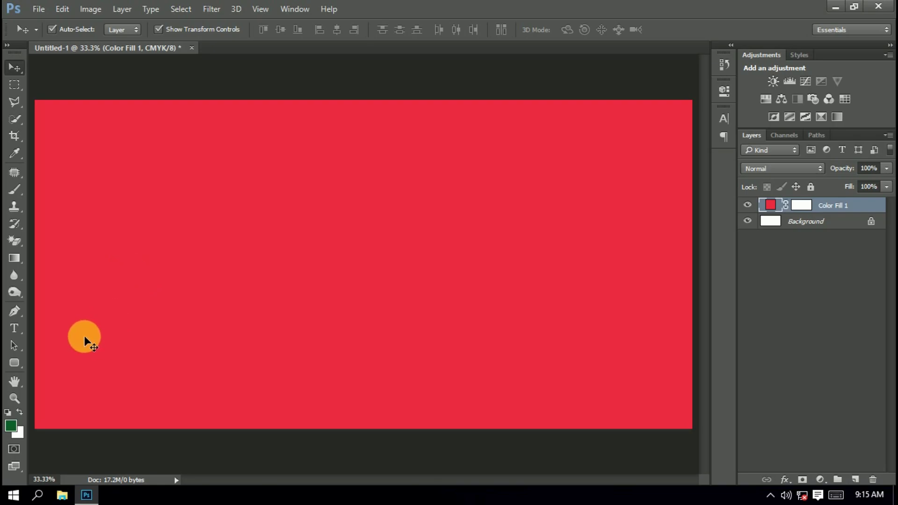
Create a horizontal text layer reading 'Biruk Info' using the on-screen keyboard
{"action": "left_click", "coordinate": [14, 329]}
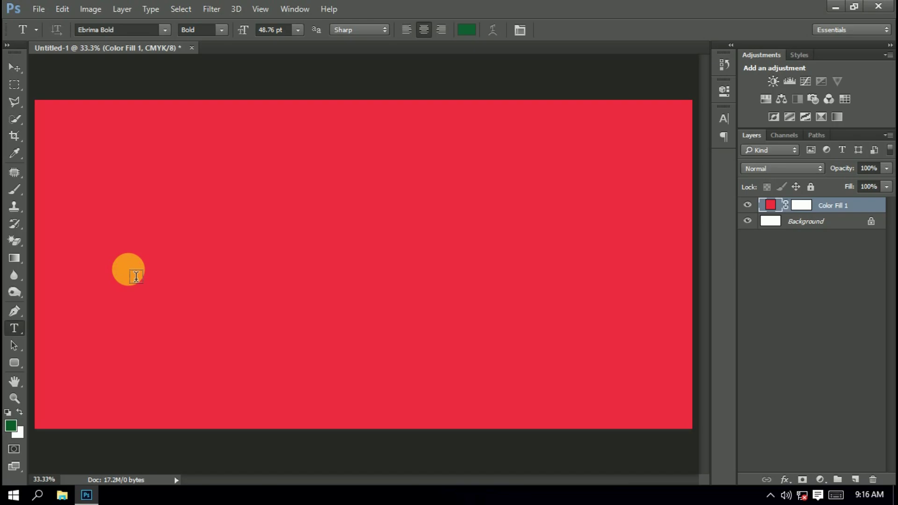
{"action": "left_click", "coordinate": [136, 277]}
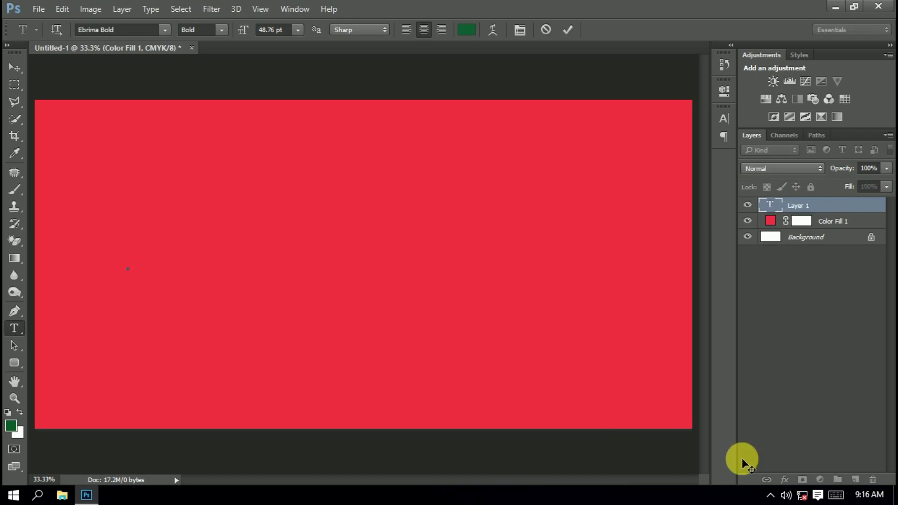
{"action": "left_click", "coordinate": [836, 494]}
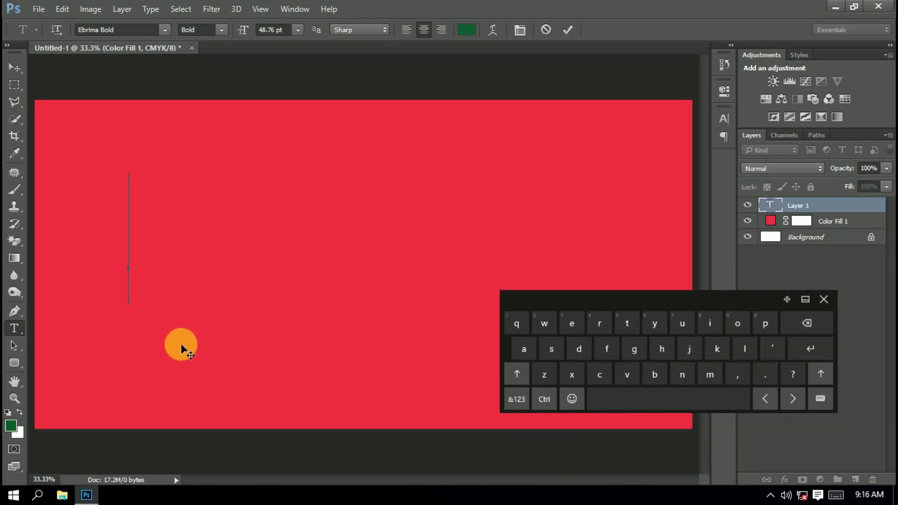
{"action": "left_click", "coordinate": [527, 372]}
{"action": "left_click", "coordinate": [654, 372]}
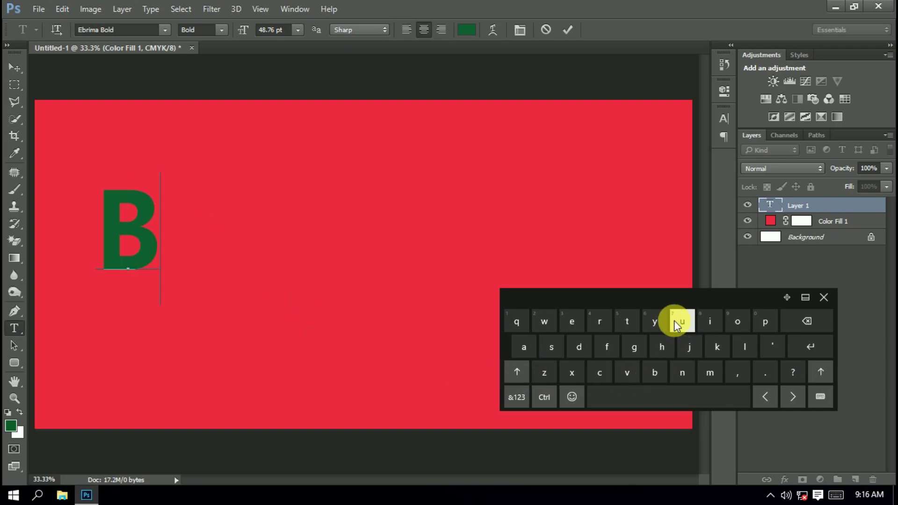
{"action": "left_click", "coordinate": [710, 321]}
{"action": "left_click", "coordinate": [599, 321]}
{"action": "left_click", "coordinate": [682, 321]}
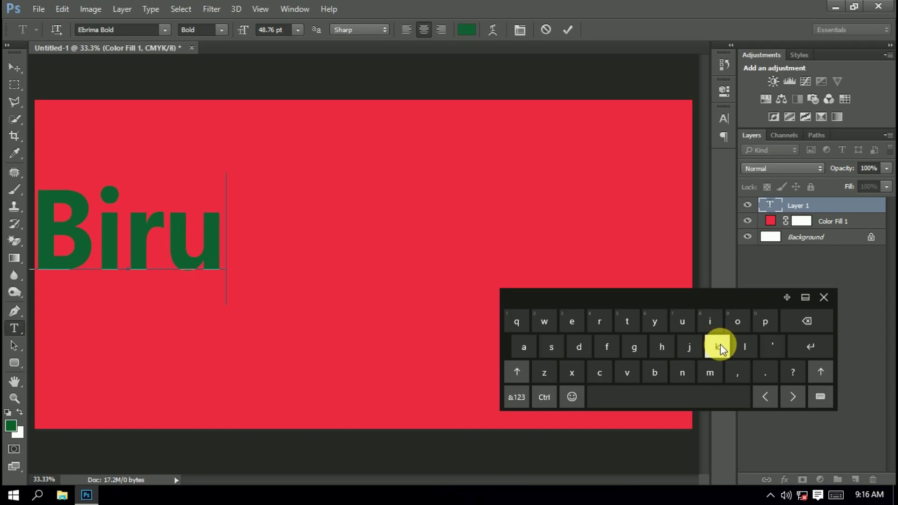
{"action": "left_click", "coordinate": [719, 347]}
{"action": "left_click", "coordinate": [702, 397]}
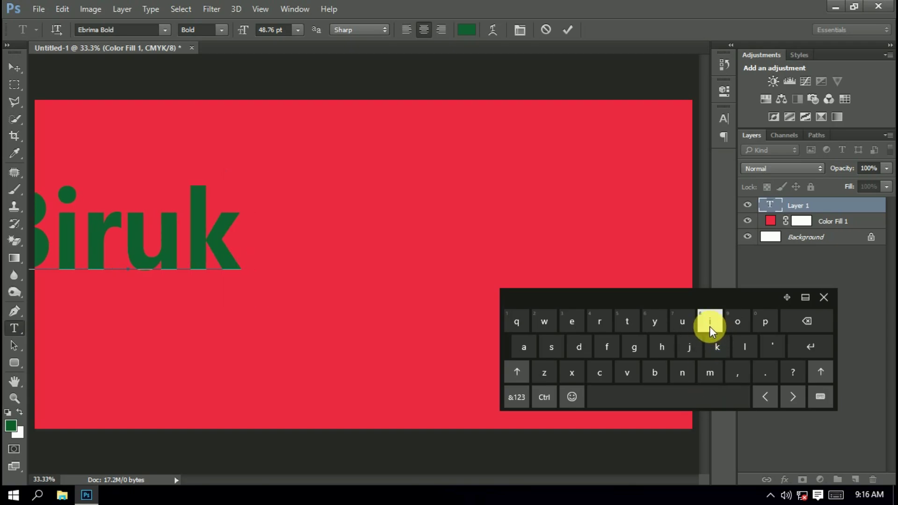
{"action": "left_click", "coordinate": [516, 371]}
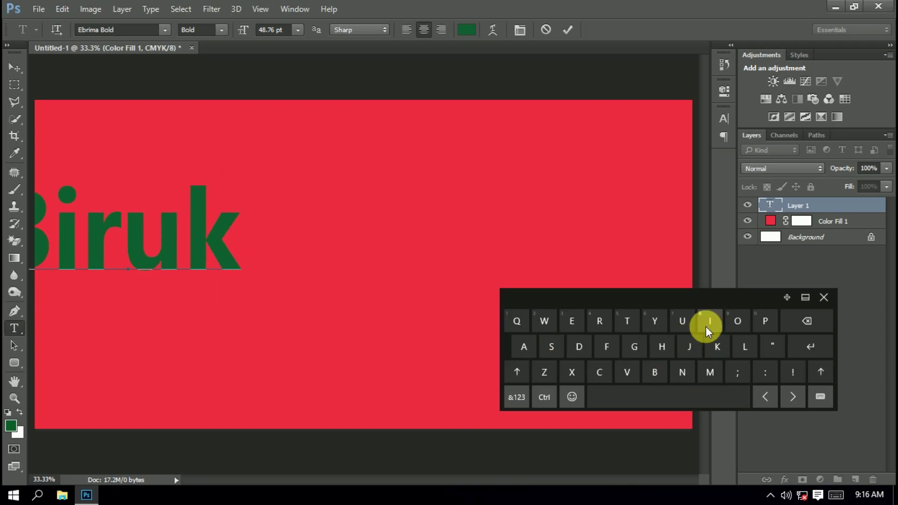
{"action": "left_click", "coordinate": [710, 321]}
{"action": "left_click", "coordinate": [683, 373]}
{"action": "left_click", "coordinate": [607, 346]}
{"action": "left_click", "coordinate": [752, 322]}
Move the Biruk Info text fully onto the canvas and select all of it
{"action": "left_click", "coordinate": [824, 298]}
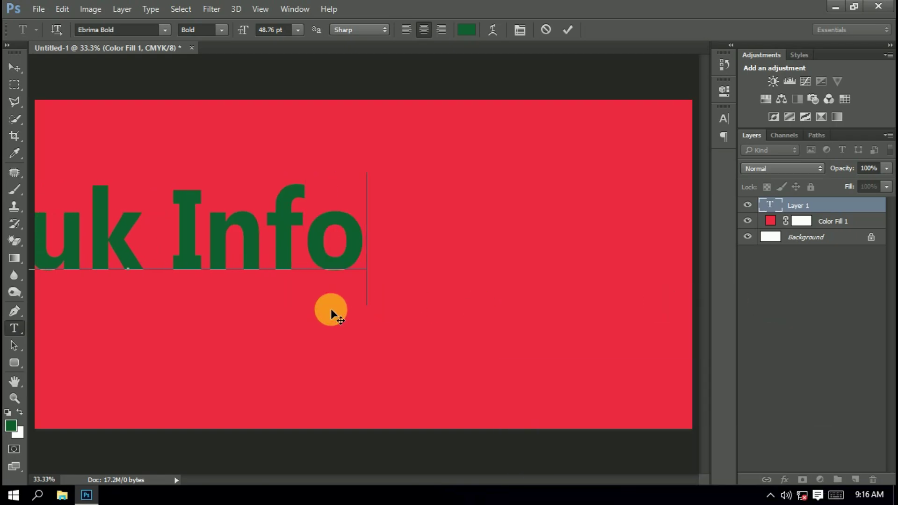
{"action": "left_click_drag", "start_coordinate": [331, 313], "coordinate": [500, 345]}
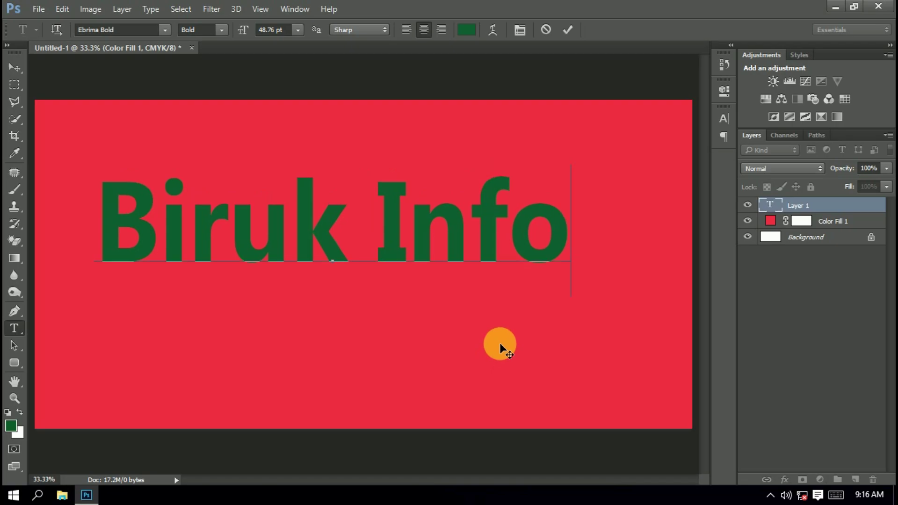
{"action": "left_click_drag", "start_coordinate": [553, 225], "coordinate": [119, 234]}
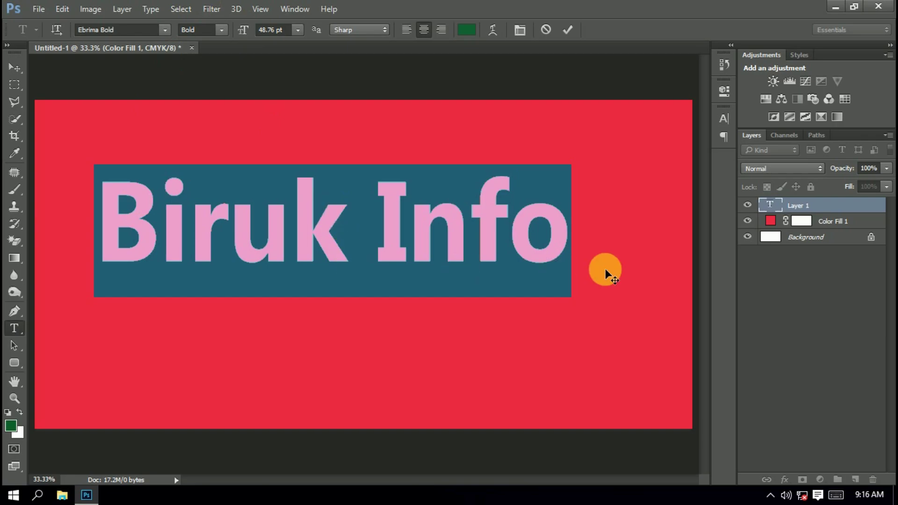
Recolour the selected Biruk Info text to white (#ffffff) after trying yellow and cyan
{"action": "left_click", "coordinate": [468, 30]}
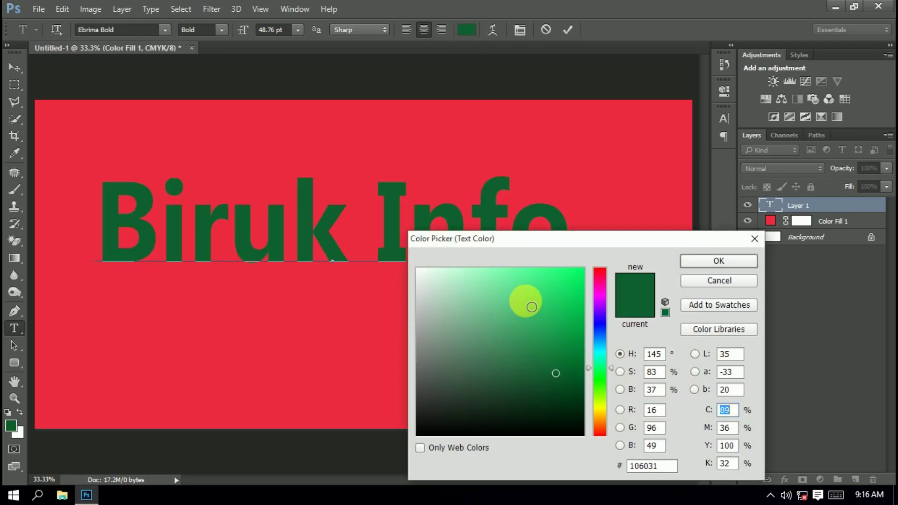
{"action": "left_click_drag", "start_coordinate": [521, 239], "coordinate": [704, 232]}
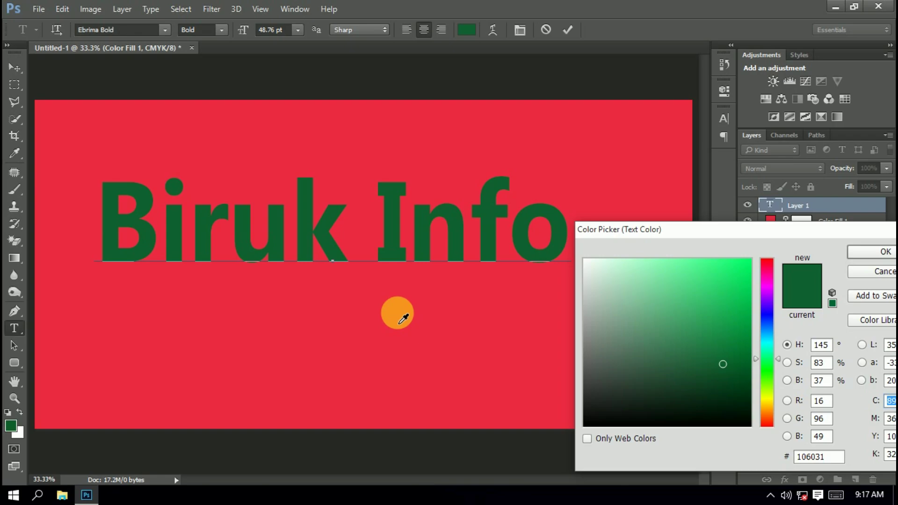
{"action": "mouse_move", "coordinate": [608, 287]}
{"action": "left_mouse_down"}
{"action": "mouse_move", "coordinate": [605, 269]}
{"action": "mouse_move", "coordinate": [585, 260]}
{"action": "left_mouse_up"}
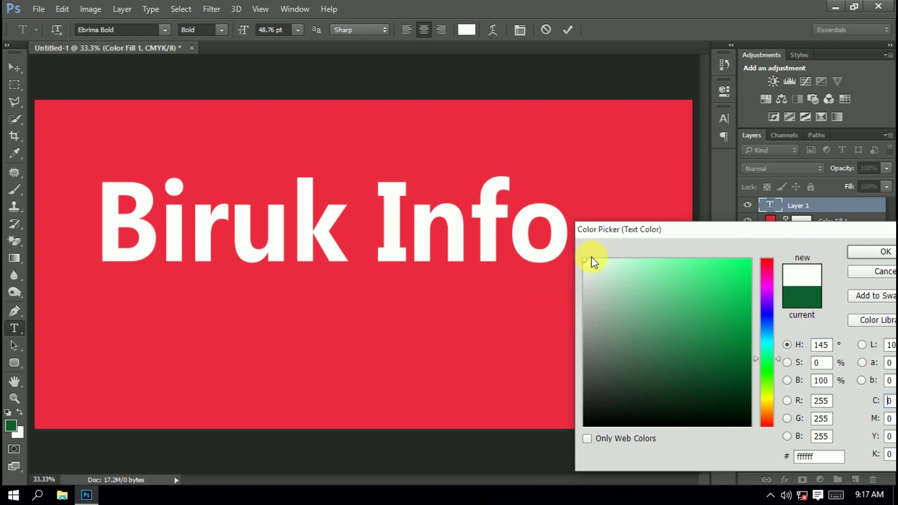
{"action": "left_click", "coordinate": [591, 265]}
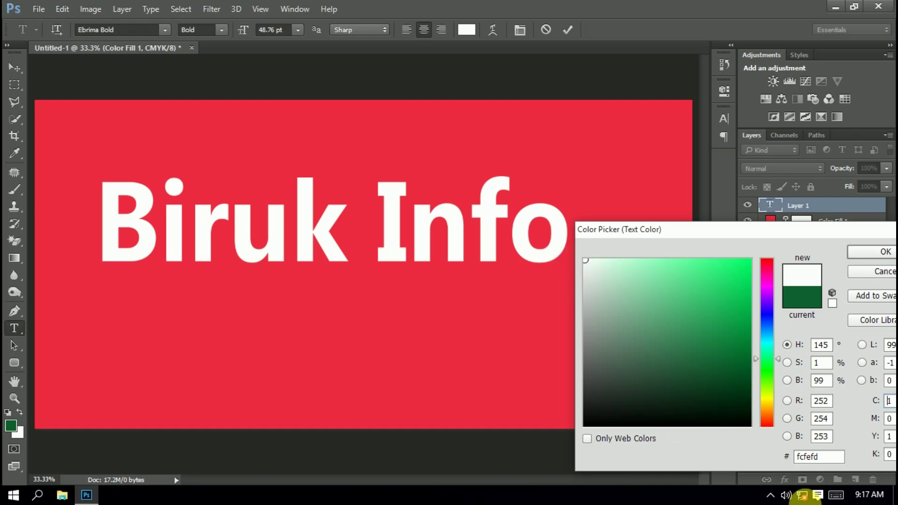
{"action": "left_click", "coordinate": [766, 402]}
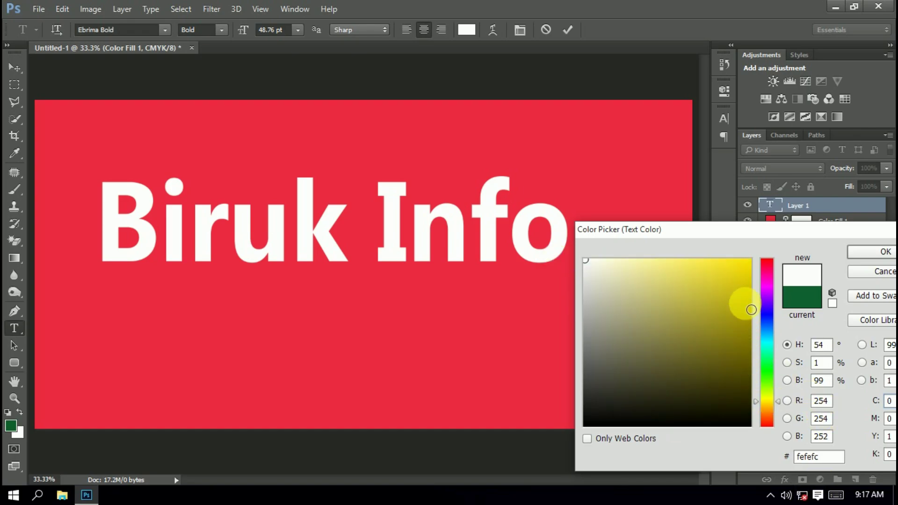
{"action": "left_click_drag", "start_coordinate": [747, 305], "coordinate": [759, 246]}
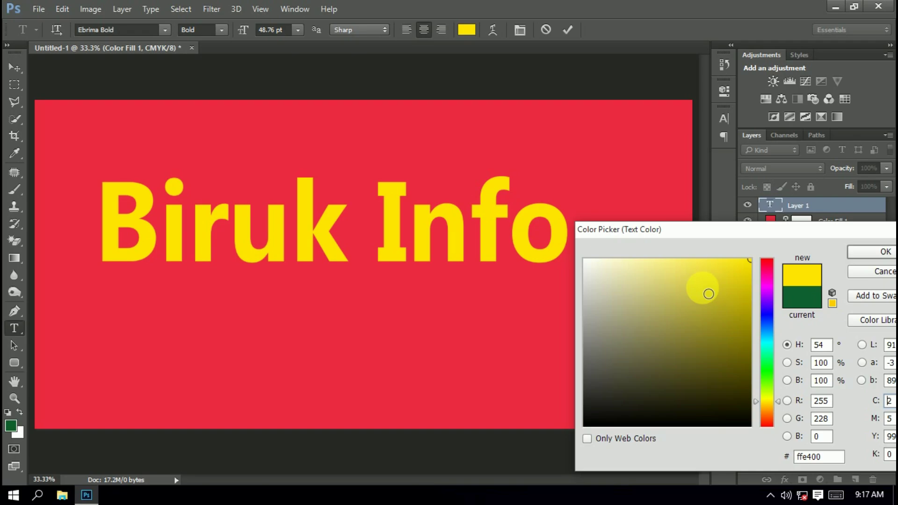
{"action": "left_click", "coordinate": [767, 346]}
{"action": "left_click", "coordinate": [617, 268]}
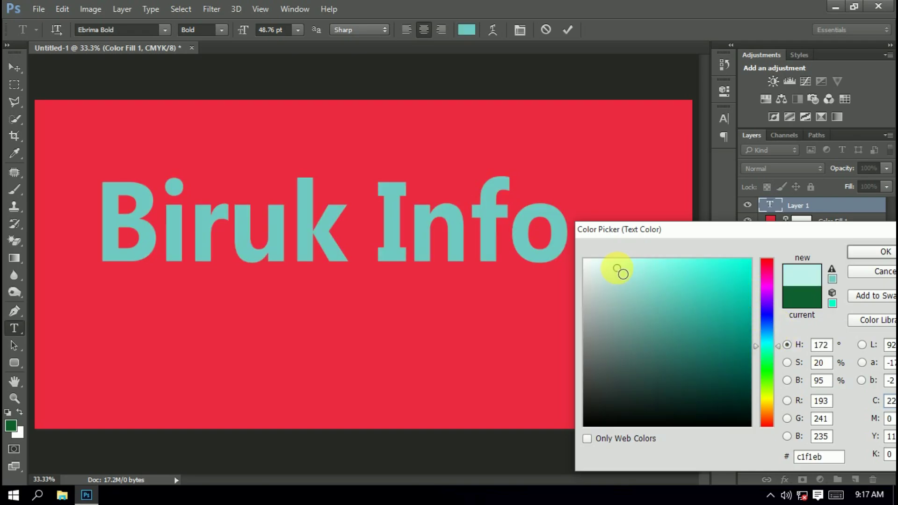
{"action": "mouse_move", "coordinate": [626, 271]}
{"action": "left_mouse_down"}
{"action": "mouse_move", "coordinate": [608, 275]}
{"action": "mouse_move", "coordinate": [586, 260]}
{"action": "left_mouse_up"}
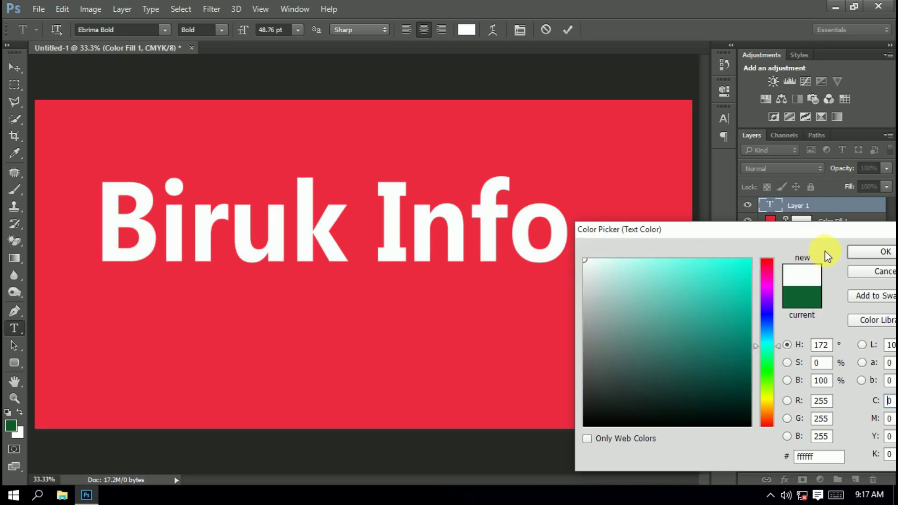
{"action": "left_click", "coordinate": [864, 251]}
{"action": "left_click", "coordinate": [241, 202]}
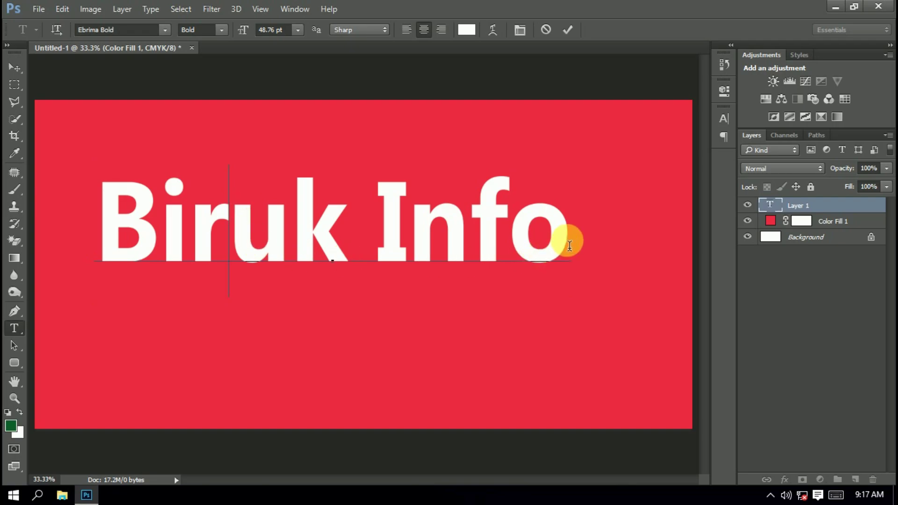
Reselect the Biruk Info text, set it to pure white #ffffff, and commit the edit
{"action": "left_click_drag", "start_coordinate": [571, 247], "coordinate": [57, 246]}
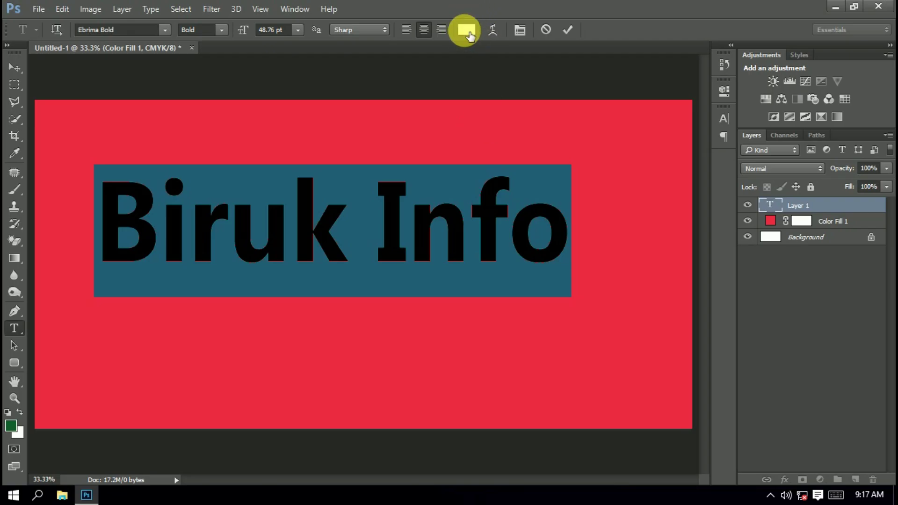
{"action": "left_click", "coordinate": [467, 31]}
{"action": "left_click_drag", "start_coordinate": [469, 86], "coordinate": [723, 142]}
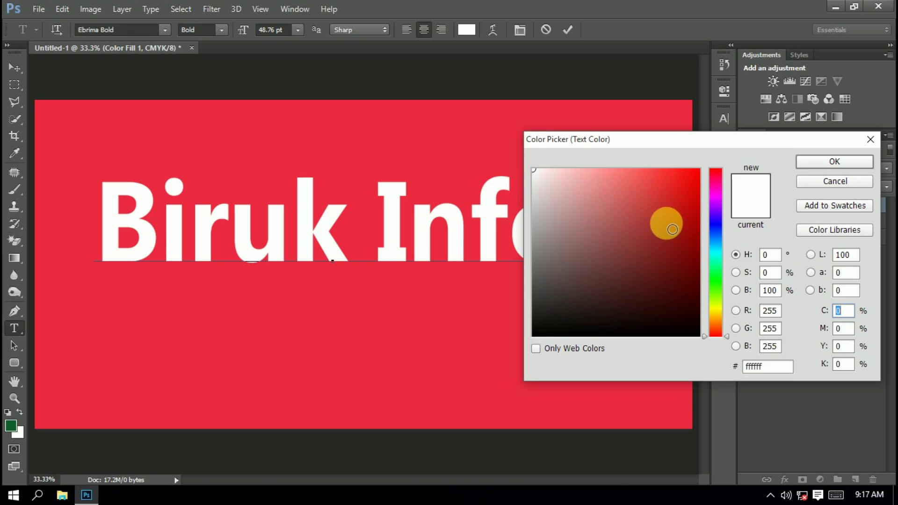
{"action": "left_click", "coordinate": [666, 217]}
{"action": "left_click", "coordinate": [566, 187]}
{"action": "left_click_drag", "start_coordinate": [566, 187], "coordinate": [500, 133]}
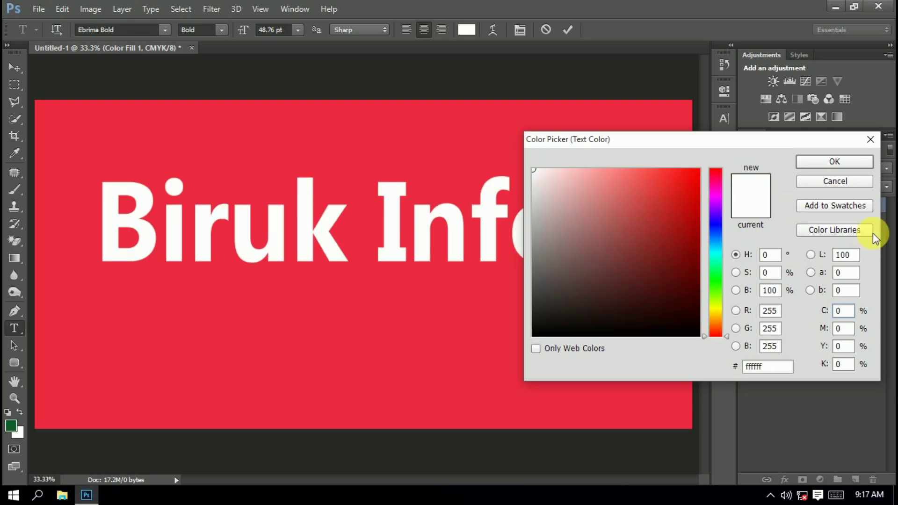
{"action": "left_click", "coordinate": [818, 164]}
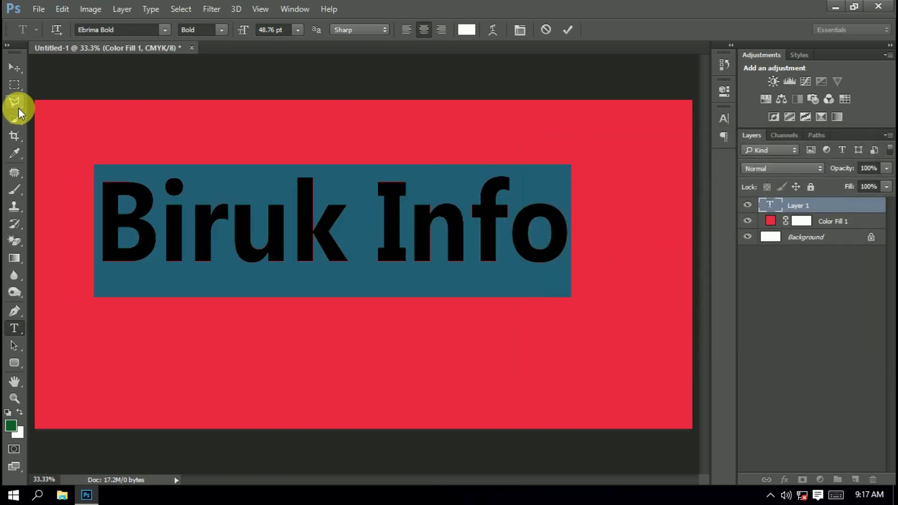
{"action": "left_click", "coordinate": [234, 230]}
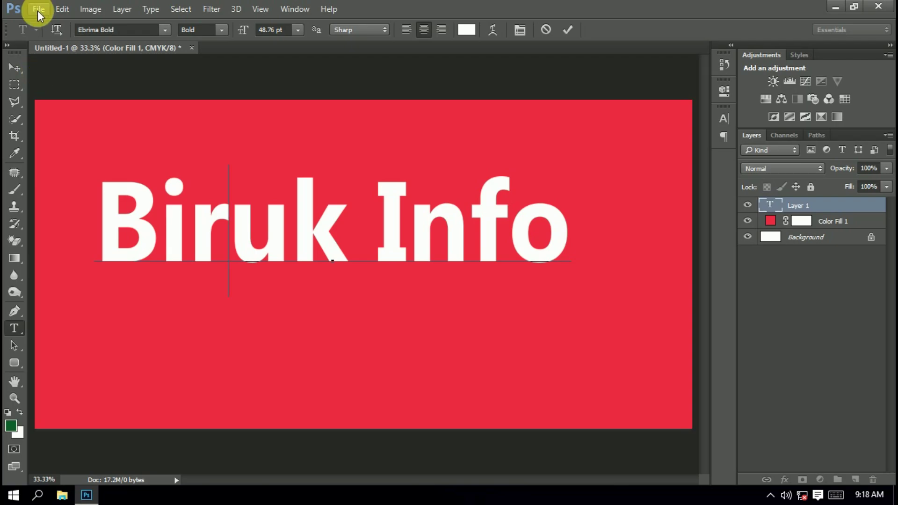
{"action": "left_click", "coordinate": [16, 69]}
Reselect the Biruk Info layer and show its transform controls
{"action": "left_click", "coordinate": [770, 495]}
{"action": "left_click", "coordinate": [360, 323]}
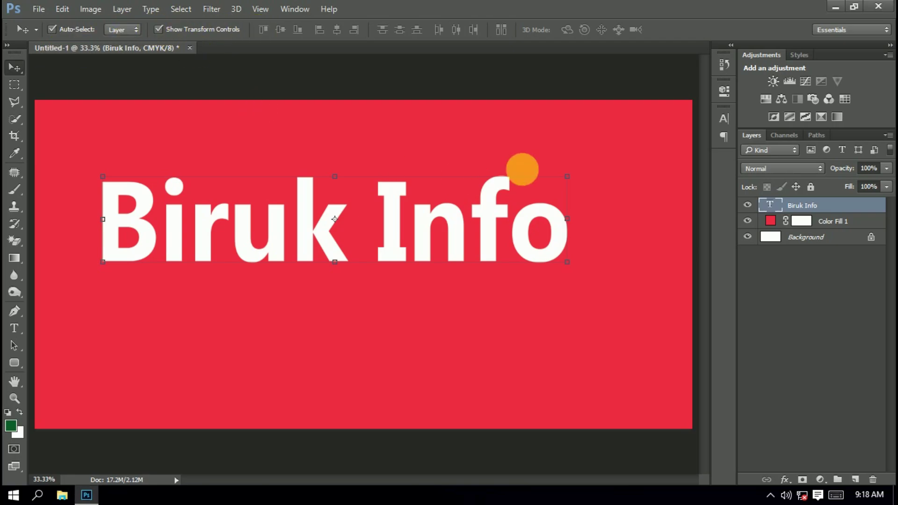
{"action": "left_click", "coordinate": [432, 328]}
{"action": "left_click", "coordinate": [406, 199]}
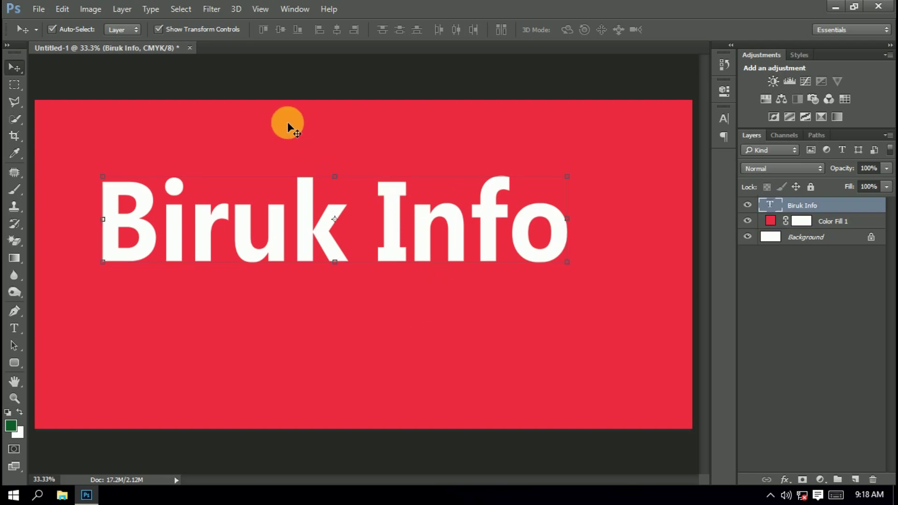
{"action": "left_click", "coordinate": [158, 29]}
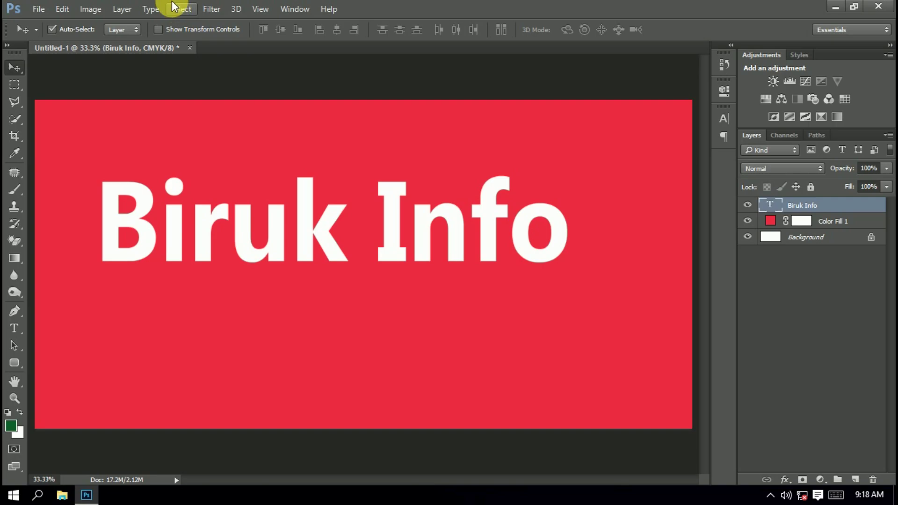
{"action": "left_click", "coordinate": [158, 29]}
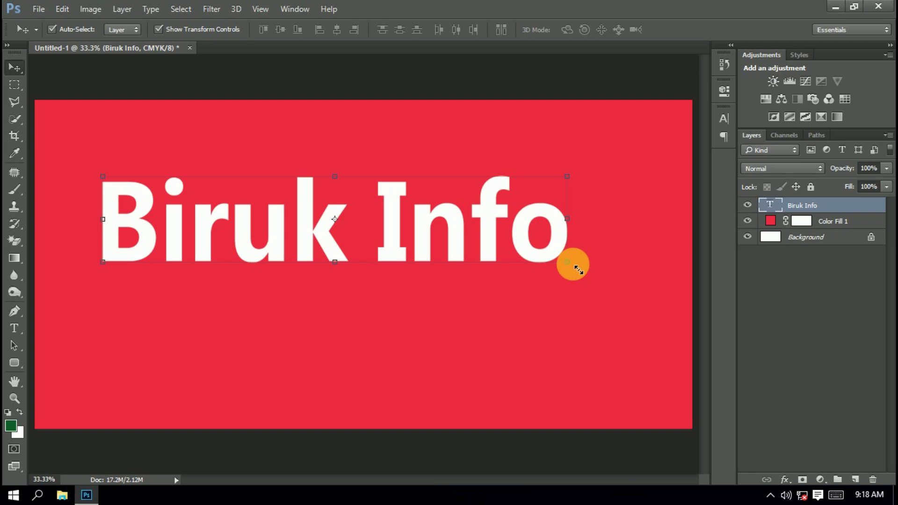
Scale up the Biruk Info text and move it near the top of the banner
{"action": "left_click_drag", "start_coordinate": [576, 271], "coordinate": [631, 313]}
{"action": "left_click_drag", "start_coordinate": [157, 280], "coordinate": [105, 279]}
{"action": "mouse_move", "coordinate": [633, 216]}
{"action": "left_mouse_down"}
{"action": "mouse_move", "coordinate": [681, 158]}
{"action": "mouse_move", "coordinate": [661, 225]}
{"action": "mouse_move", "coordinate": [531, 227]}
{"action": "mouse_move", "coordinate": [617, 251]}
{"action": "mouse_move", "coordinate": [627, 208]}
{"action": "left_mouse_up"}
{"action": "left_click", "coordinate": [601, 38]}
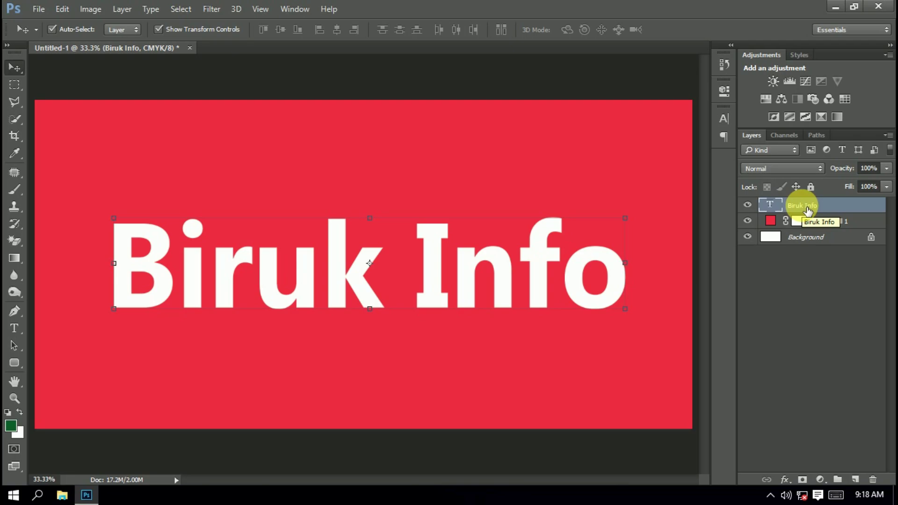
{"action": "left_click_drag", "start_coordinate": [507, 276], "coordinate": [498, 204]}
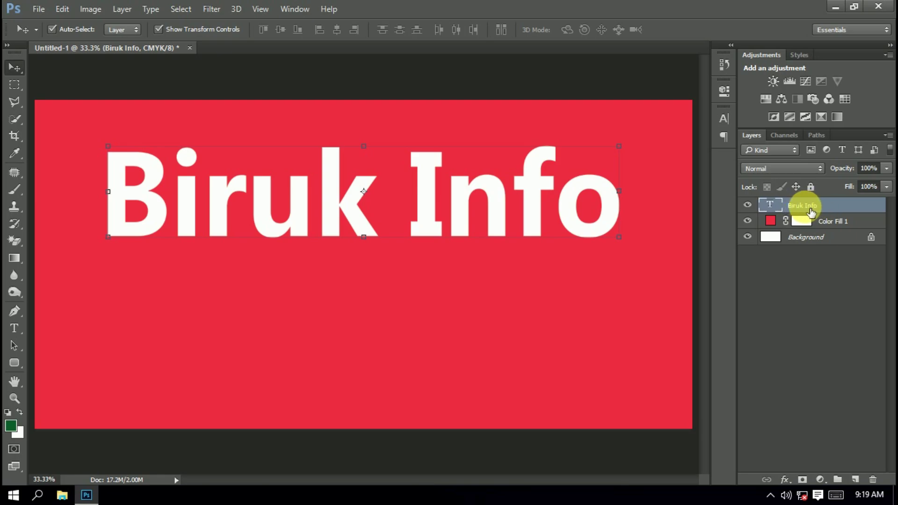
Select all the Biruk Info text and keep it white after briefly trying yellow
{"action": "double_click", "coordinate": [771, 205]}
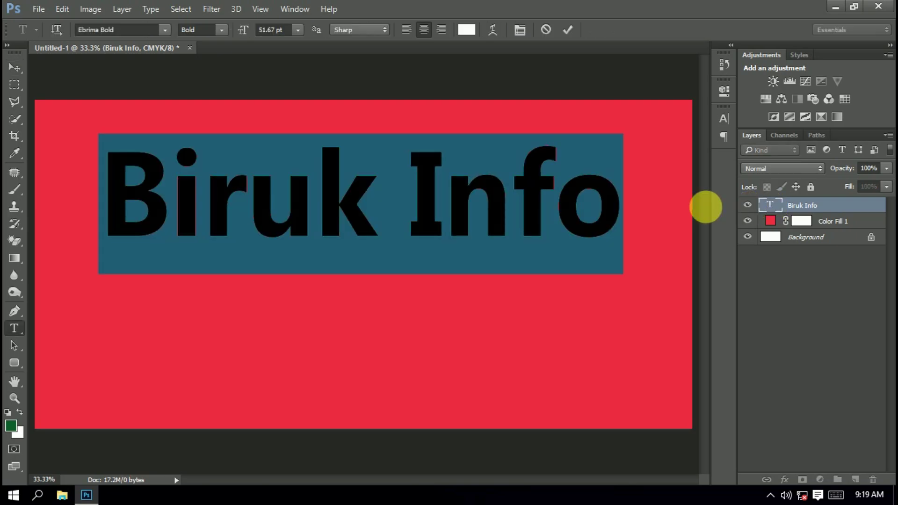
{"action": "left_click", "coordinate": [577, 202]}
{"action": "key", "text": "ctrl+a"}
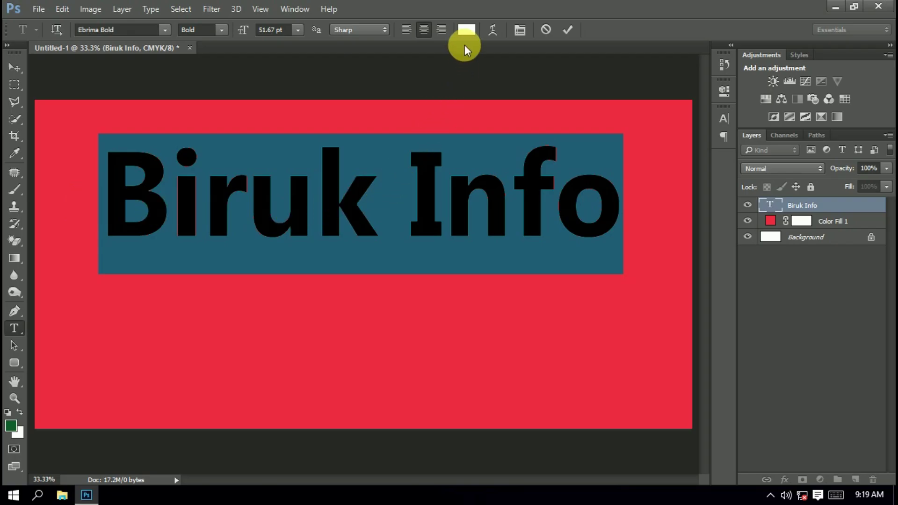
{"action": "left_click", "coordinate": [466, 29]}
{"action": "left_click_drag", "start_coordinate": [555, 190], "coordinate": [615, 264]}
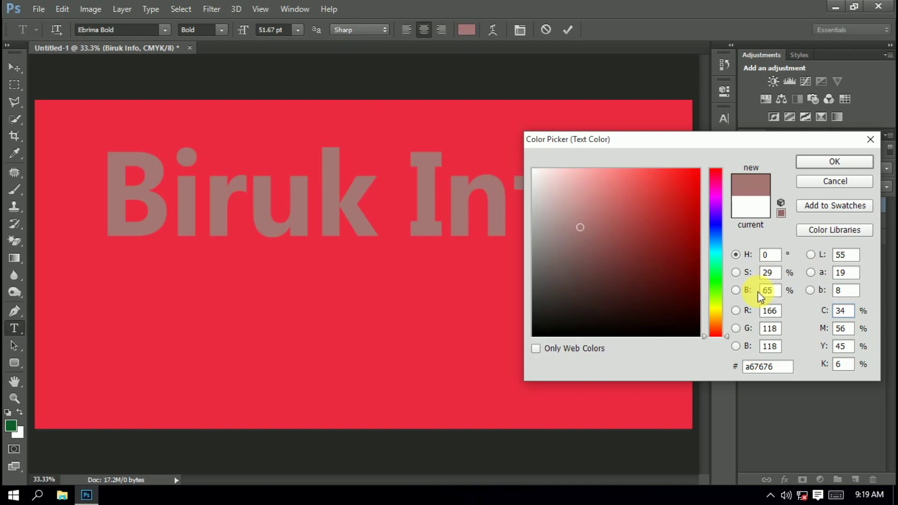
{"action": "left_click_drag", "start_coordinate": [715, 316], "coordinate": [714, 308]}
{"action": "left_click", "coordinate": [704, 175]}
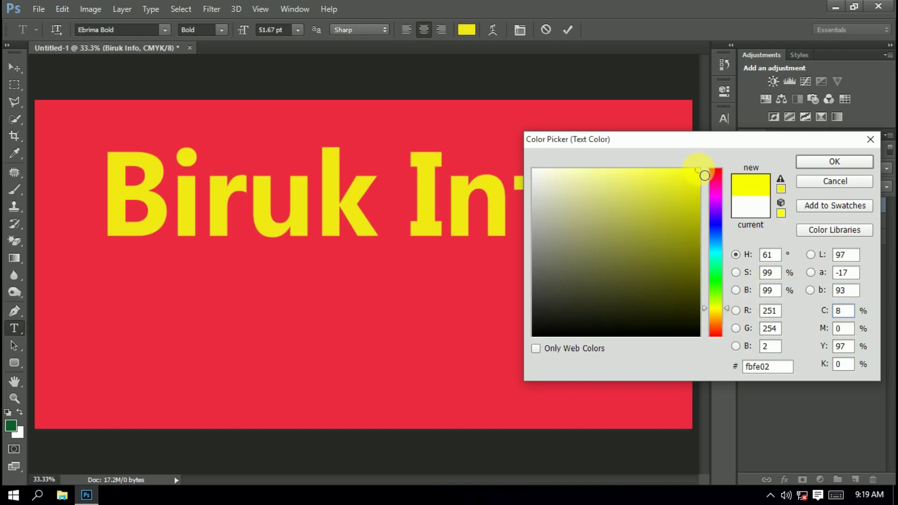
{"action": "left_click", "coordinate": [533, 170]}
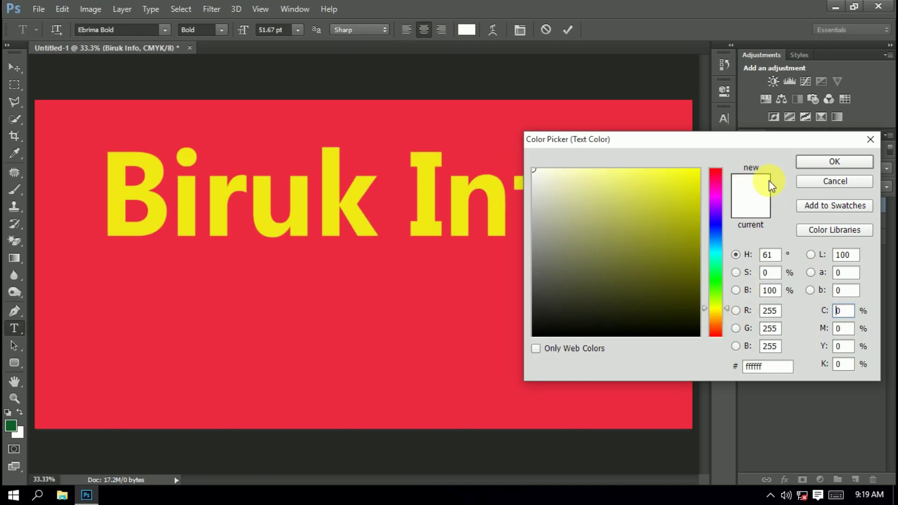
{"action": "left_click", "coordinate": [840, 165]}
{"action": "left_click", "coordinate": [567, 30]}
Shift the Biruk Info text slightly lower on the banner
{"action": "key", "text": "v"}
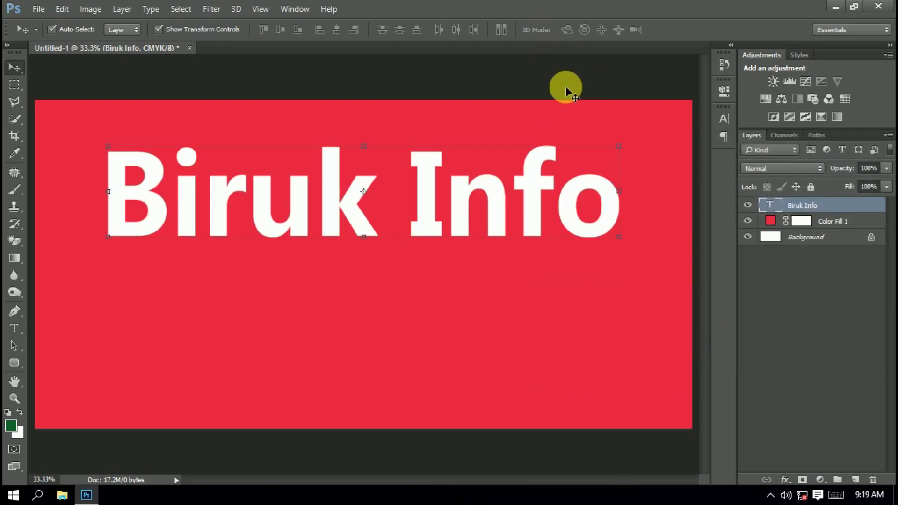
{"action": "left_click", "coordinate": [567, 126]}
{"action": "left_click_drag", "start_coordinate": [530, 217], "coordinate": [526, 234]}
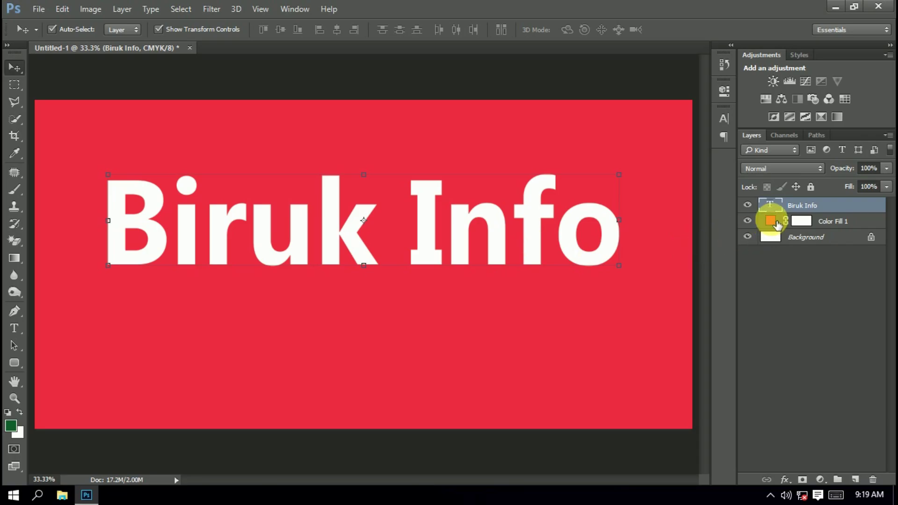
Change Color Fill 1 to bright yellow #e8fc05 and nudge Biruk Info slightly down
{"action": "double_click", "coordinate": [769, 221]}
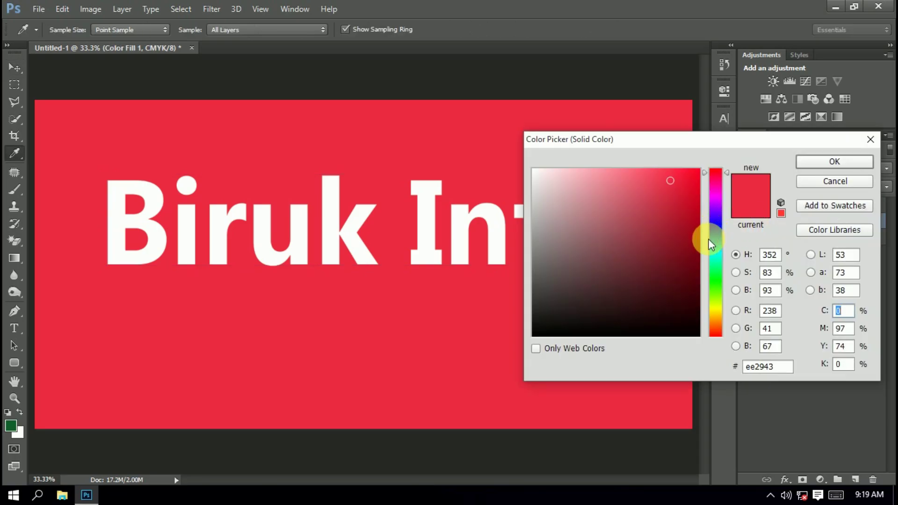
{"action": "left_click", "coordinate": [719, 308]}
{"action": "left_click", "coordinate": [696, 172]}
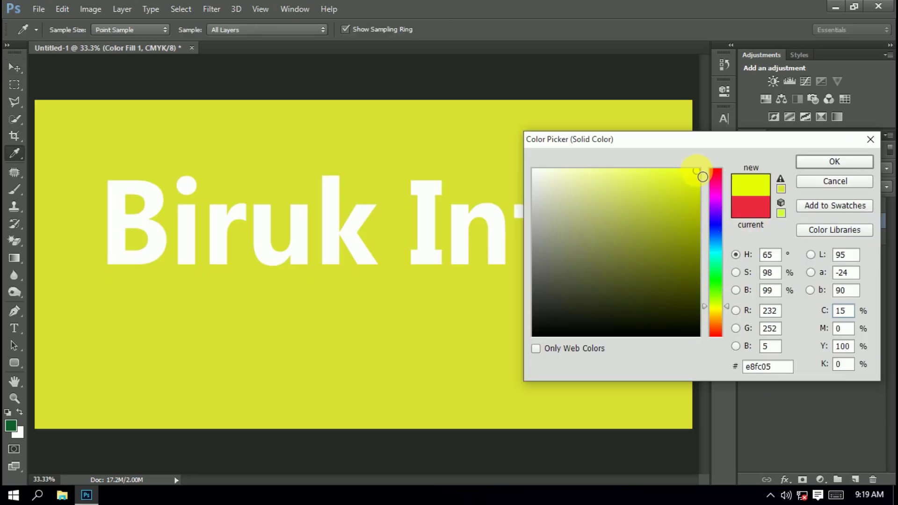
{"action": "left_click", "coordinate": [818, 161]}
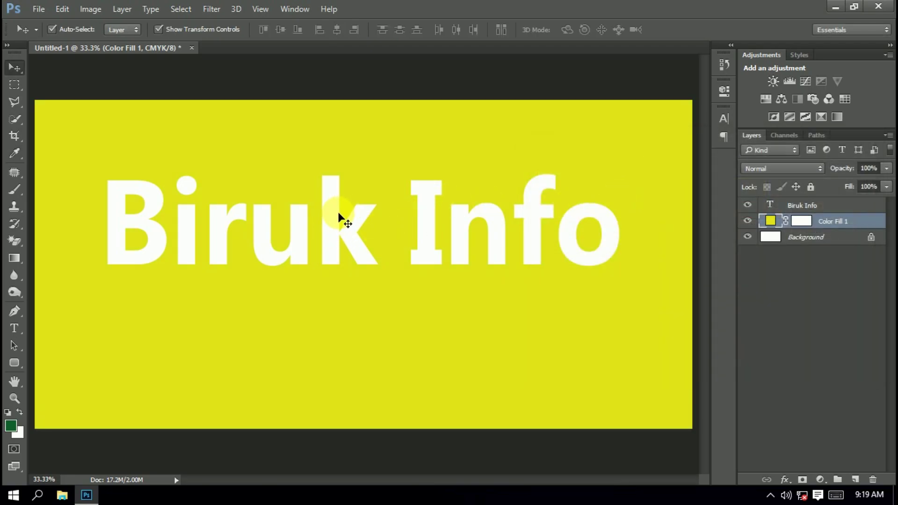
{"action": "mouse_move", "coordinate": [330, 220]}
{"action": "left_mouse_down"}
{"action": "mouse_move", "coordinate": [331, 251]}
{"action": "mouse_move", "coordinate": [334, 227]}
{"action": "left_mouse_up"}
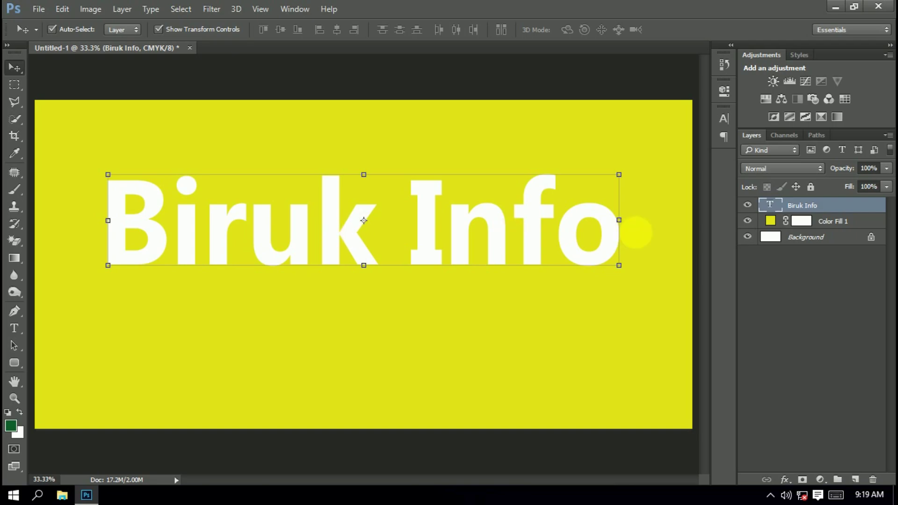
Select all the Biruk Info text and bring up its colour picker
{"action": "double_click", "coordinate": [773, 206]}
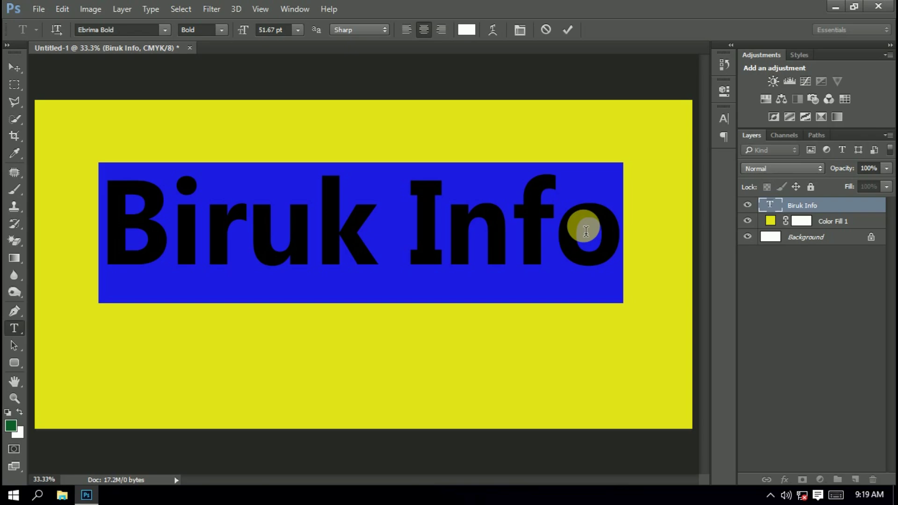
{"action": "left_click", "coordinate": [771, 205]}
{"action": "double_click", "coordinate": [772, 205]}
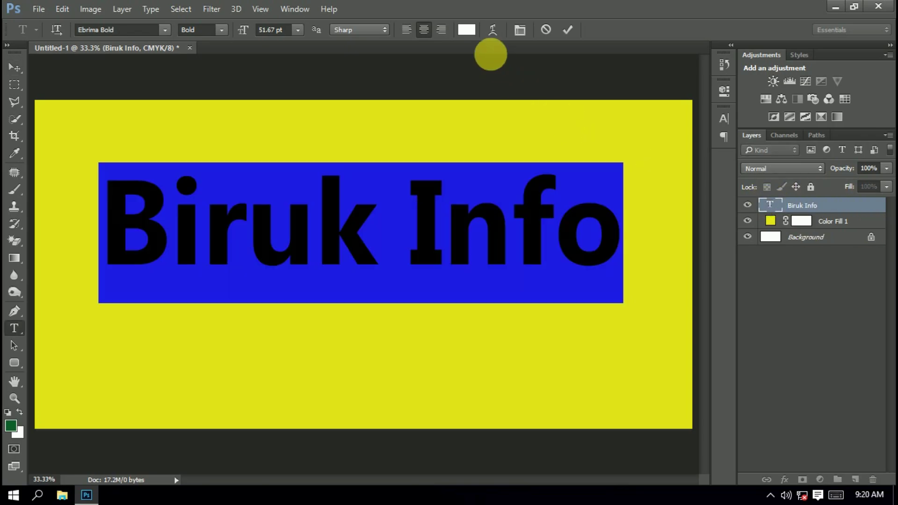
{"action": "left_click", "coordinate": [468, 30]}
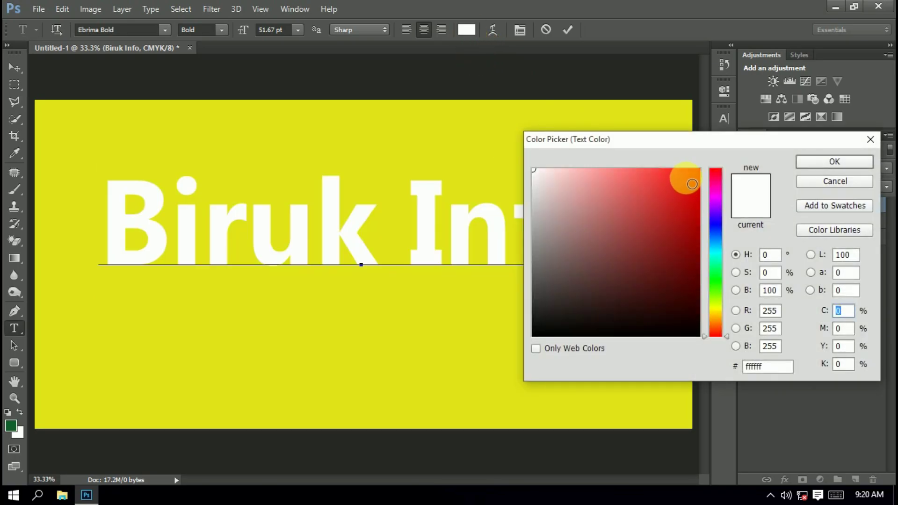
Set the Biruk Info text colour to blue #1405d7 and commit the edit
{"action": "left_click", "coordinate": [705, 177]}
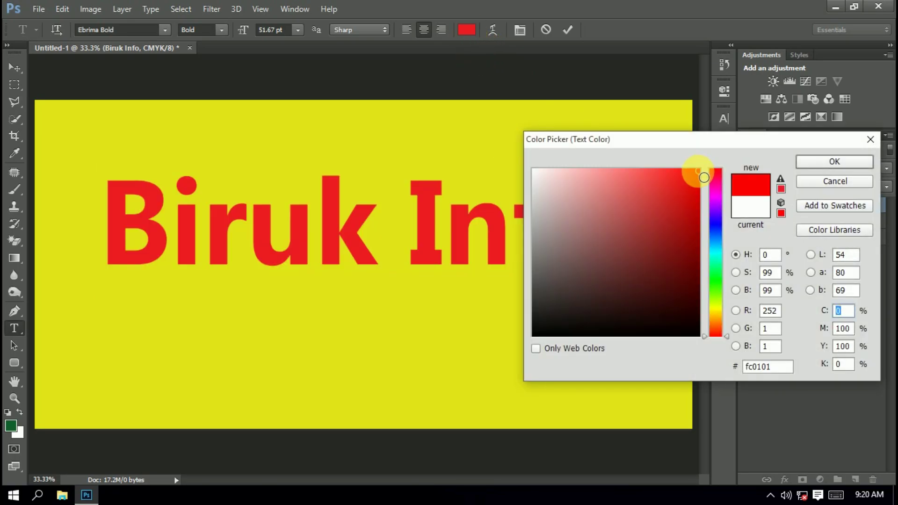
{"action": "left_click", "coordinate": [717, 226]}
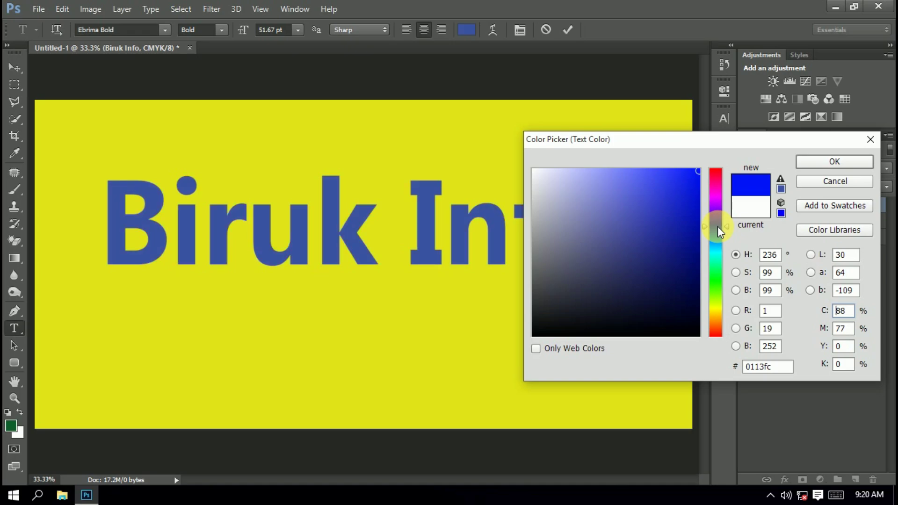
{"action": "left_click", "coordinate": [716, 279]}
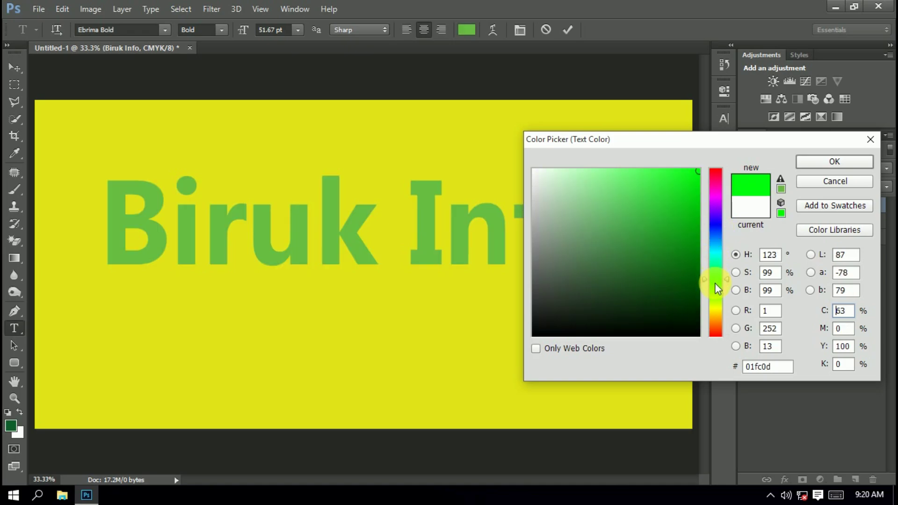
{"action": "left_click", "coordinate": [691, 251]}
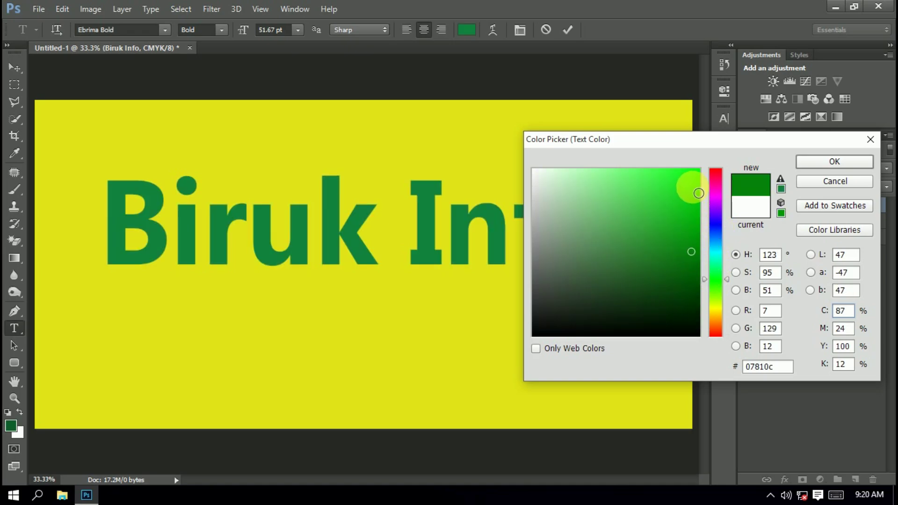
{"action": "left_click", "coordinate": [696, 172]}
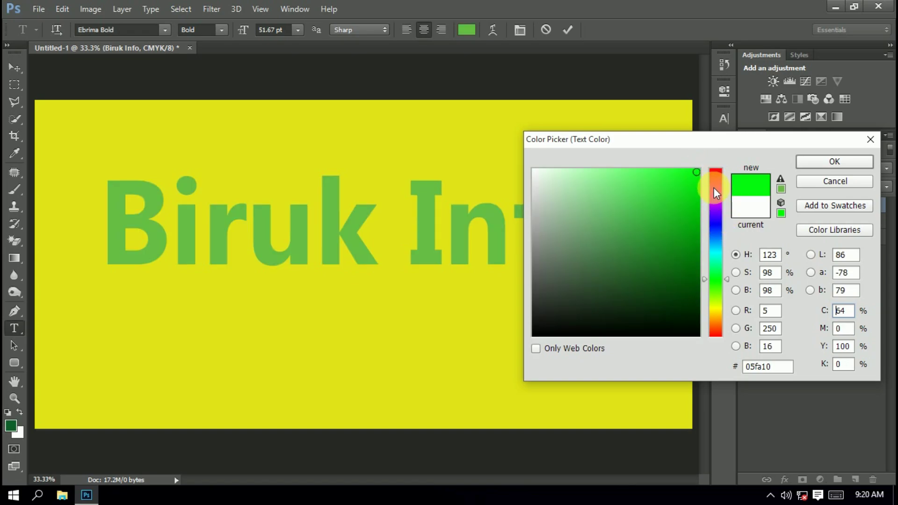
{"action": "left_click", "coordinate": [717, 314]}
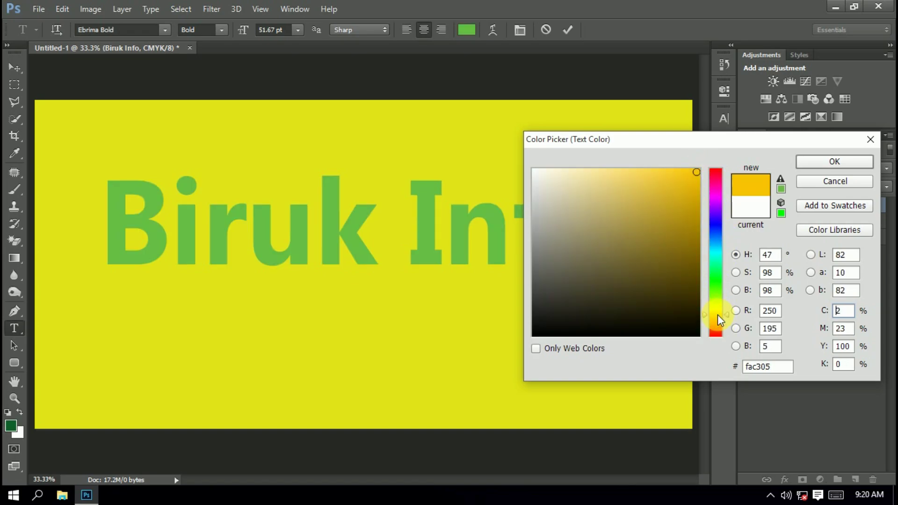
{"action": "left_click", "coordinate": [696, 194]}
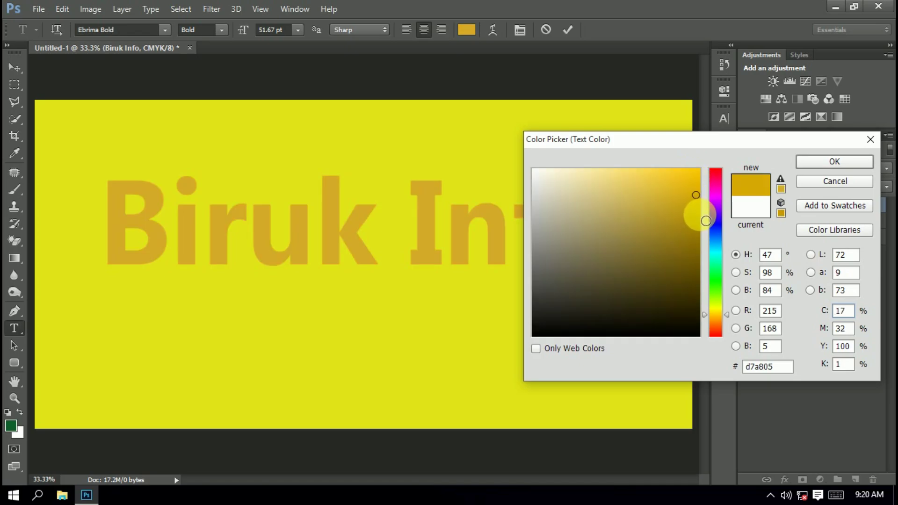
{"action": "left_click_drag", "start_coordinate": [720, 250], "coordinate": [719, 222]}
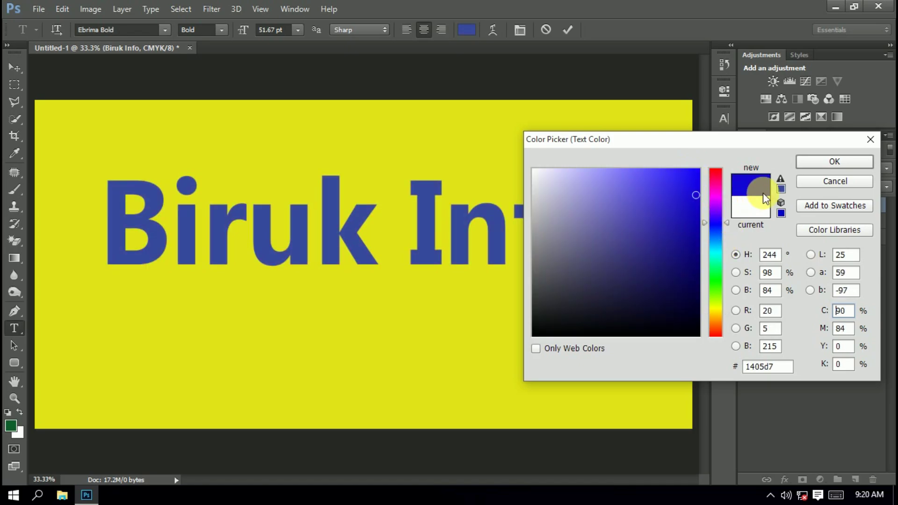
{"action": "left_click", "coordinate": [810, 161]}
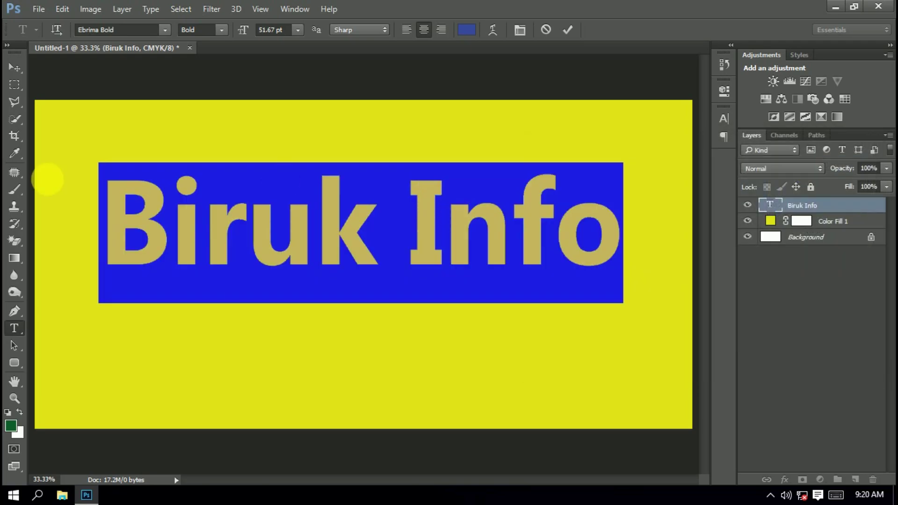
{"action": "left_click", "coordinate": [16, 68]}
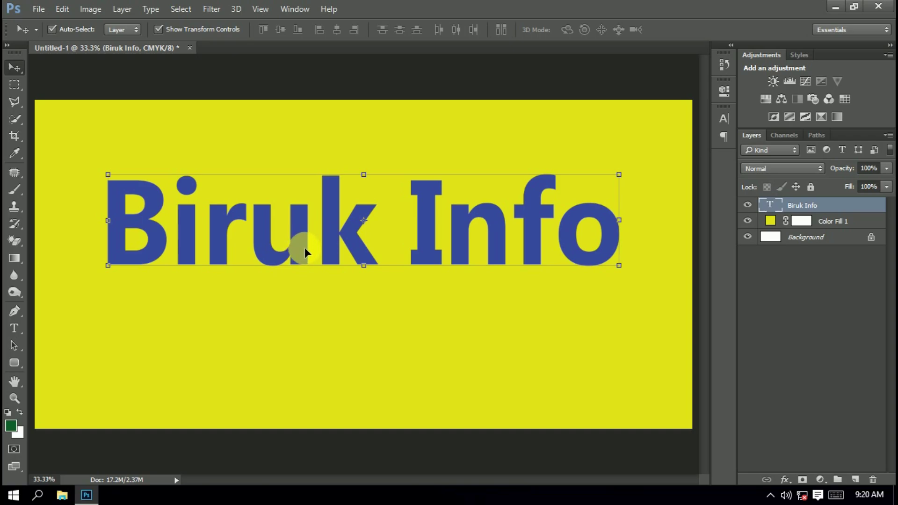
{"action": "mouse_move", "coordinate": [220, 225]}
{"action": "left_mouse_down"}
{"action": "mouse_move", "coordinate": [215, 366]}
{"action": "mouse_move", "coordinate": [168, 378]}
{"action": "mouse_move", "coordinate": [162, 170]}
{"action": "mouse_move", "coordinate": [263, 164]}
{"action": "mouse_move", "coordinate": [273, 260]}
{"action": "mouse_move", "coordinate": [225, 231]}
{"action": "mouse_move", "coordinate": [230, 244]}
{"action": "mouse_move", "coordinate": [226, 223]}
{"action": "mouse_move", "coordinate": [217, 222]}
{"action": "left_mouse_up"}
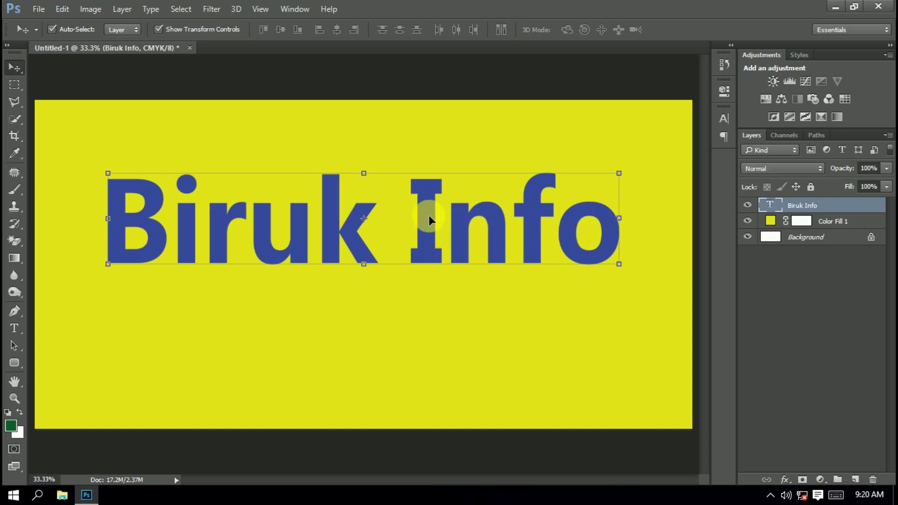
Switch the Biruk Info text from Ebrima to Book Antiqua Bold and commit it
{"action": "double_click", "coordinate": [769, 206]}
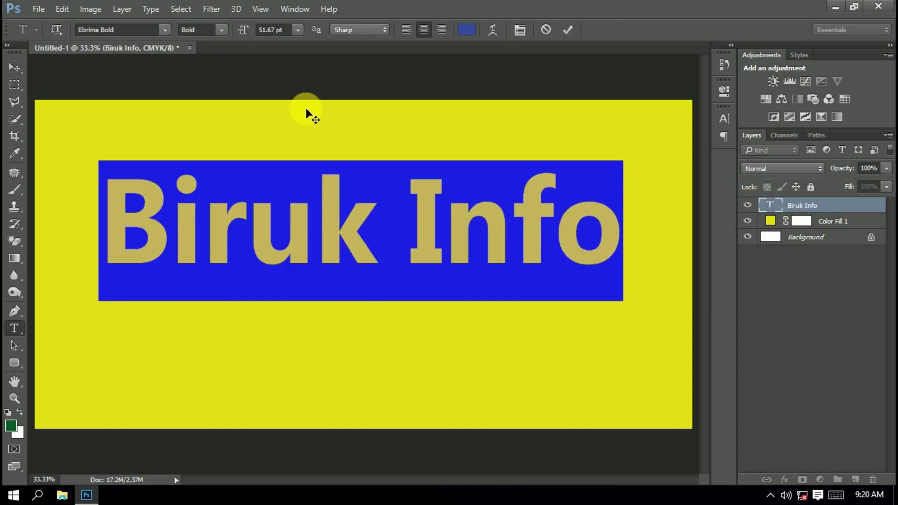
{"action": "left_click", "coordinate": [165, 30]}
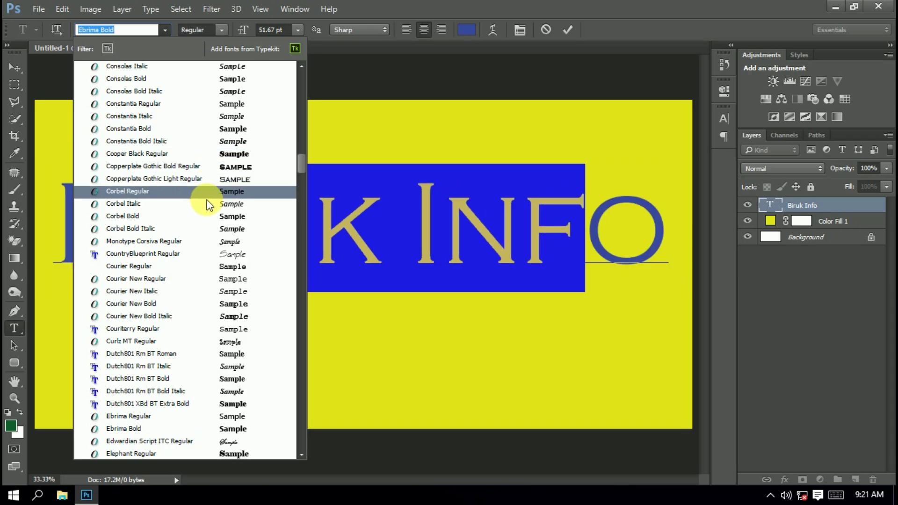
{"action": "left_click_drag", "start_coordinate": [303, 168], "coordinate": [299, 120]}
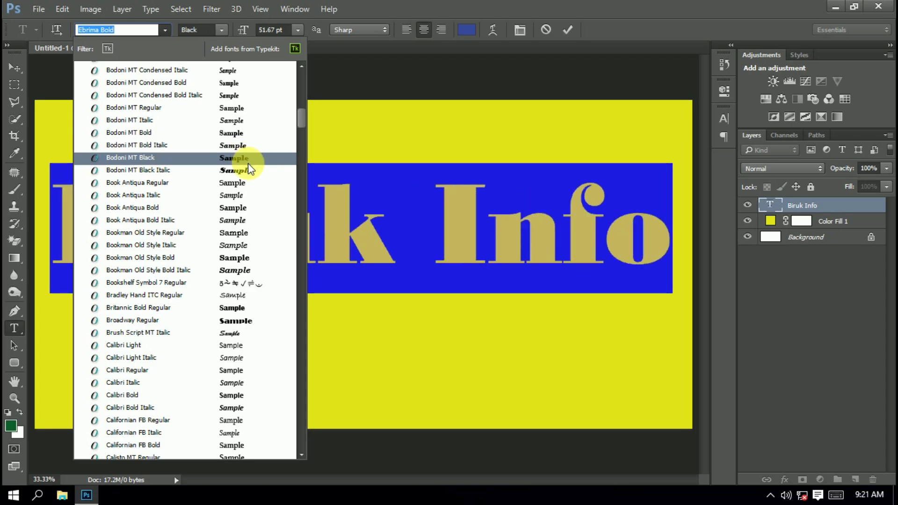
{"action": "left_click", "coordinate": [245, 214]}
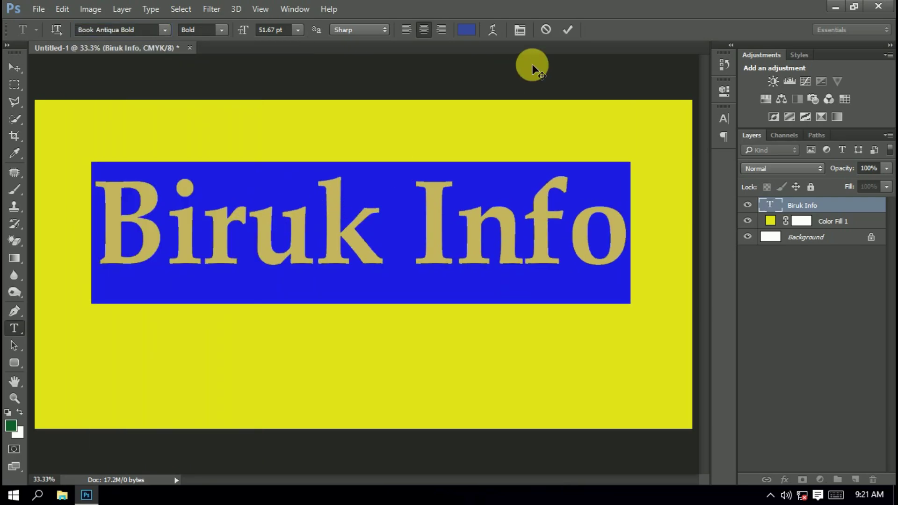
{"action": "left_click", "coordinate": [14, 68]}
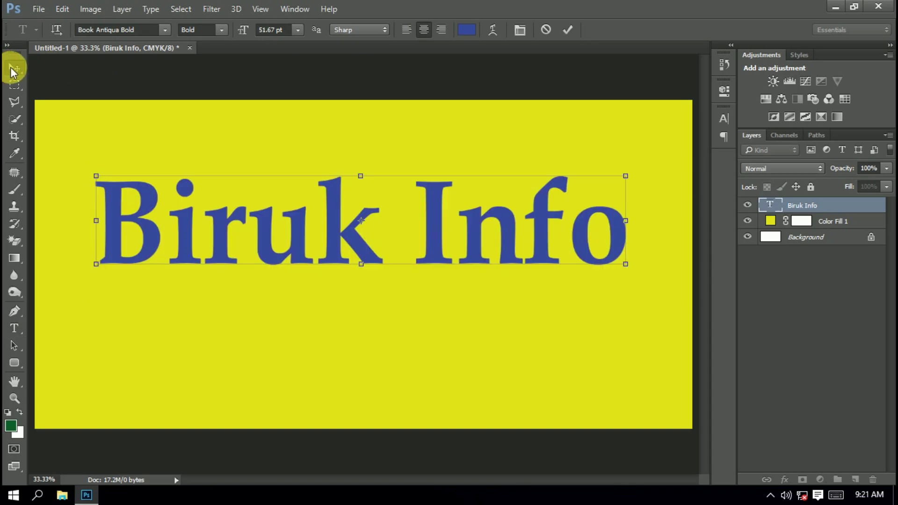
{"action": "left_click", "coordinate": [330, 197]}
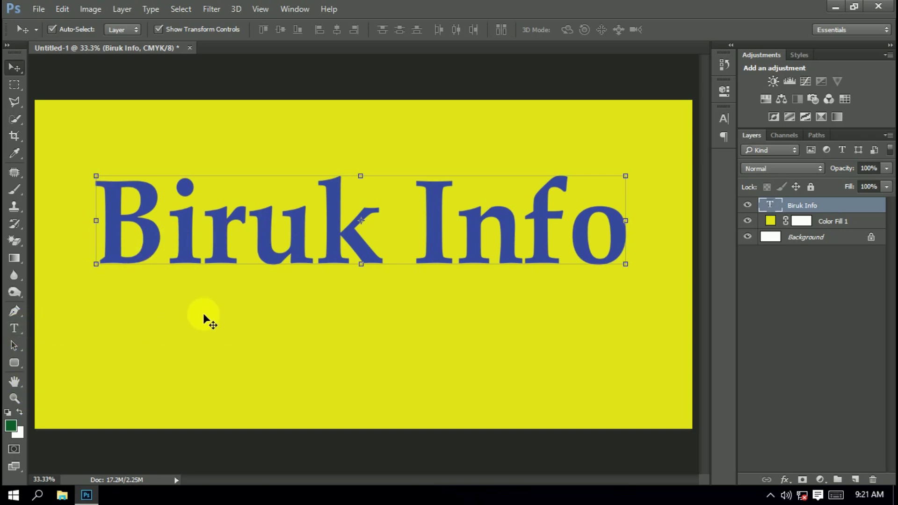
Start a new text line below the Biruk Info title
{"action": "left_click", "coordinate": [15, 330]}
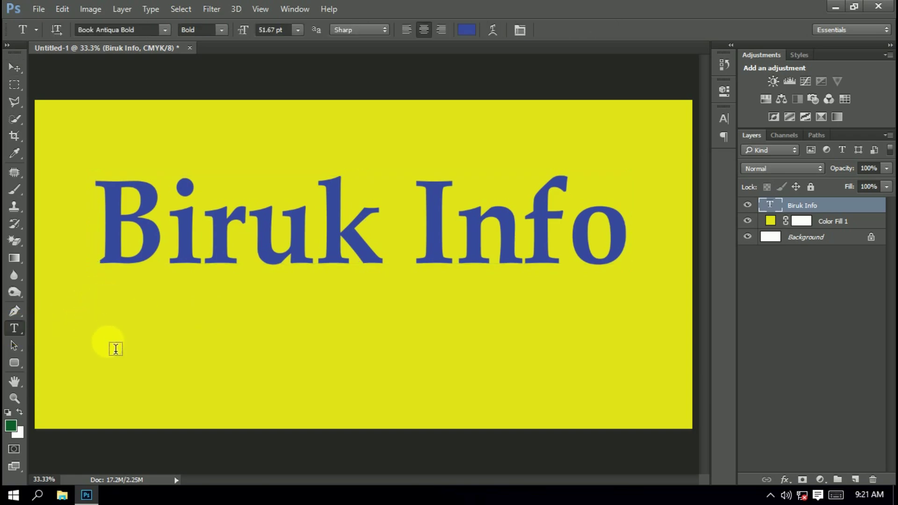
{"action": "left_click", "coordinate": [91, 348]}
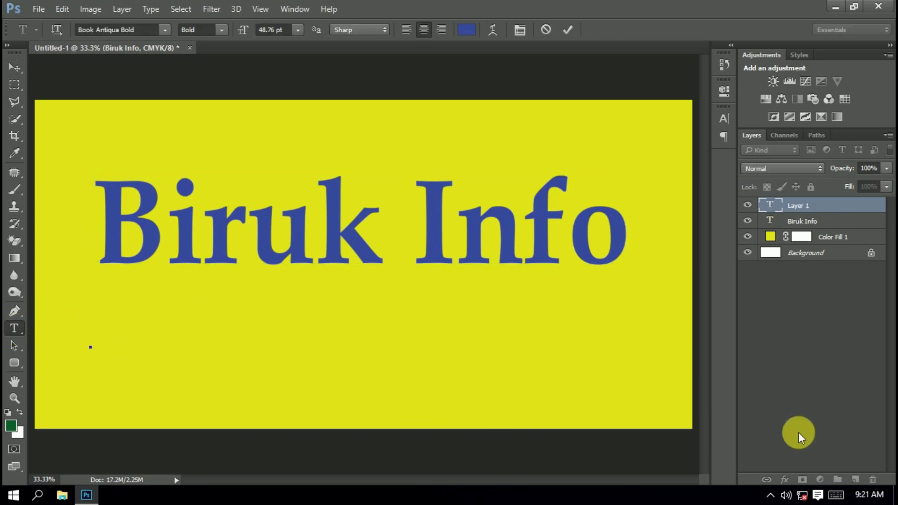
{"action": "left_click", "coordinate": [833, 492]}
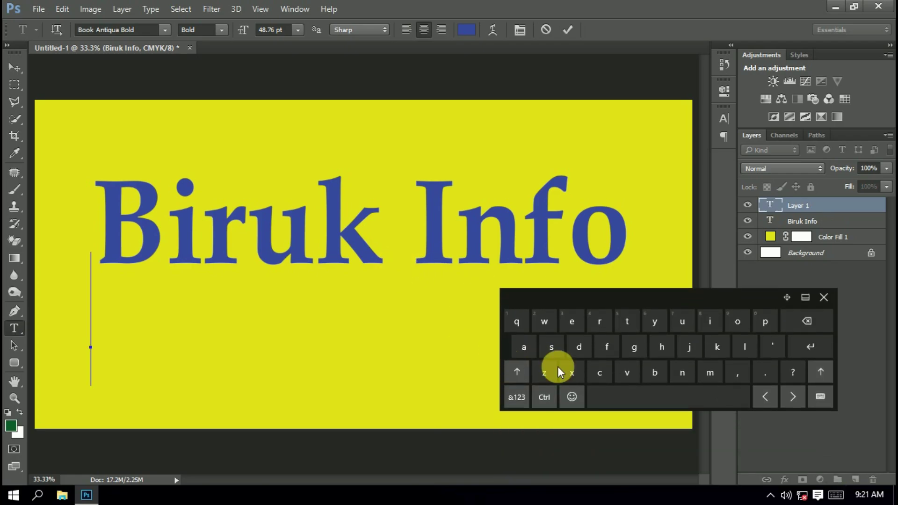
{"action": "left_click", "coordinate": [518, 375]}
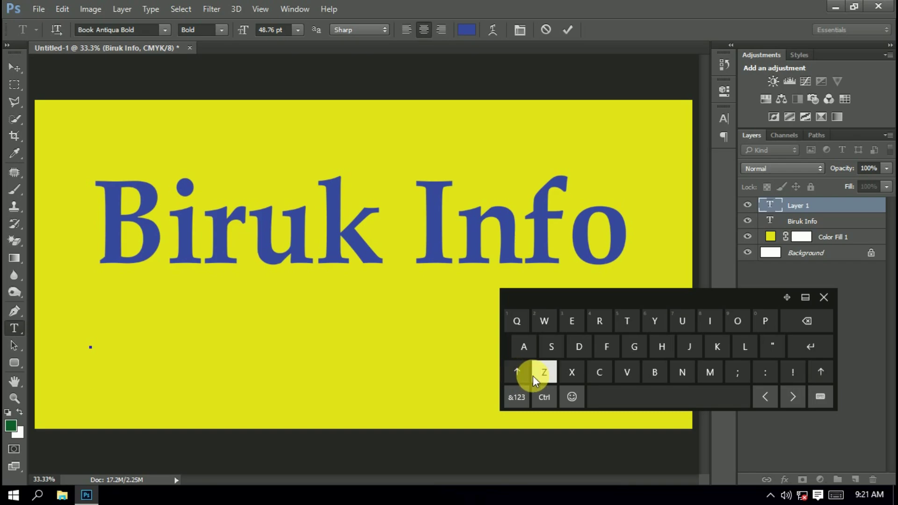
Type 'Subscribe' and commit it as a new text layer
{"action": "left_click", "coordinate": [550, 350]}
{"action": "left_click", "coordinate": [681, 327]}
{"action": "left_click", "coordinate": [655, 373]}
{"action": "left_click", "coordinate": [552, 347]}
{"action": "left_click", "coordinate": [599, 372]}
{"action": "left_click", "coordinate": [601, 322]}
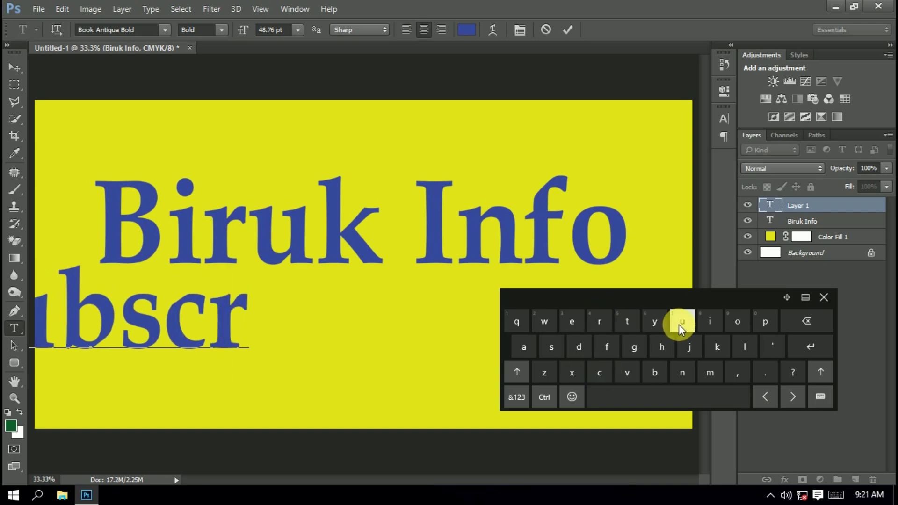
{"action": "left_click", "coordinate": [708, 322]}
{"action": "left_click", "coordinate": [655, 373]}
{"action": "left_click", "coordinate": [583, 330]}
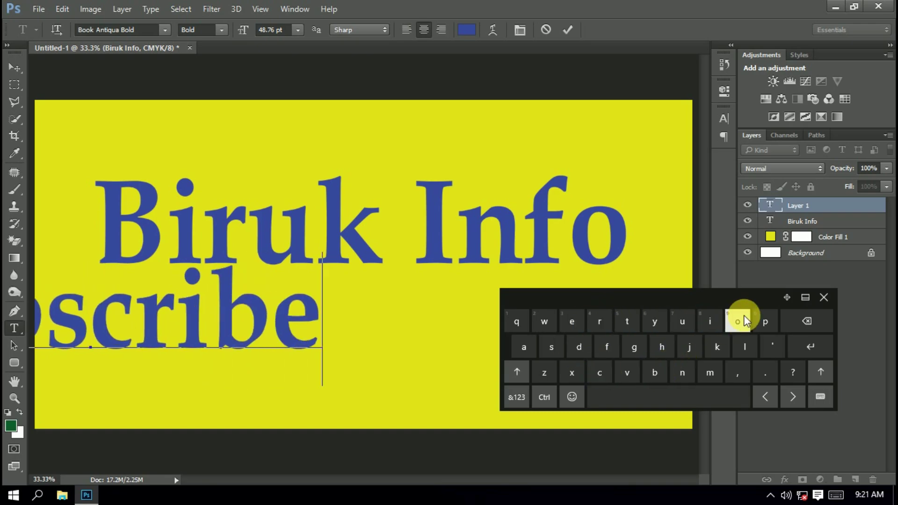
{"action": "left_click", "coordinate": [823, 298]}
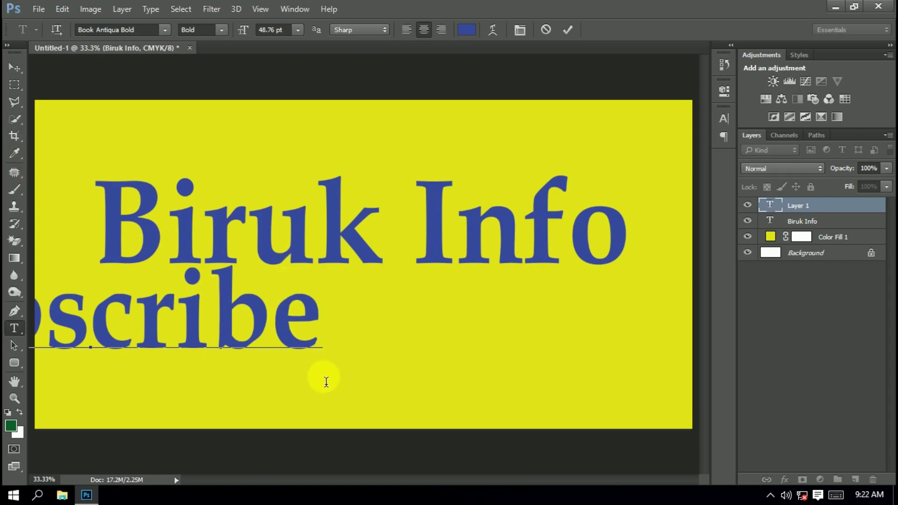
{"action": "left_click", "coordinate": [14, 68]}
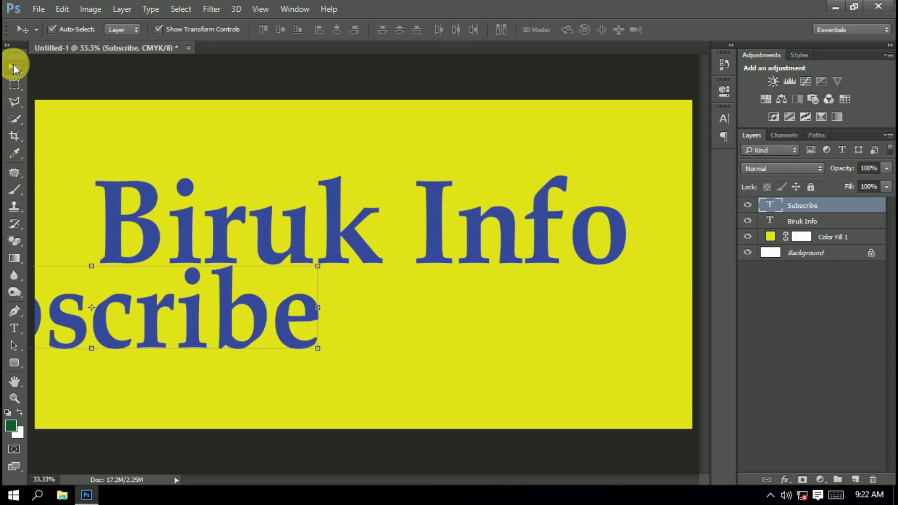
Drag Subscribe under the Biruk Info title, then cancel the accidental distorted transform
{"action": "left_click_drag", "start_coordinate": [231, 308], "coordinate": [498, 306]}
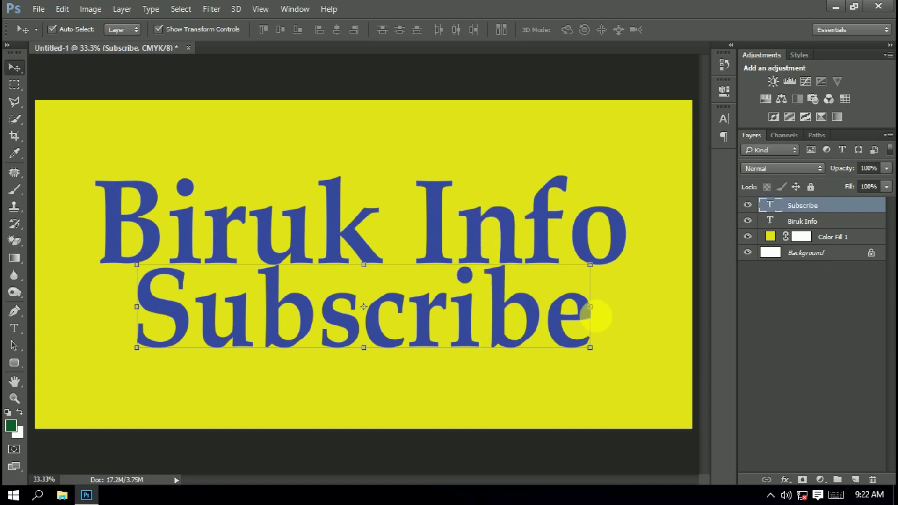
{"action": "left_click_drag", "start_coordinate": [595, 313], "coordinate": [338, 322]}
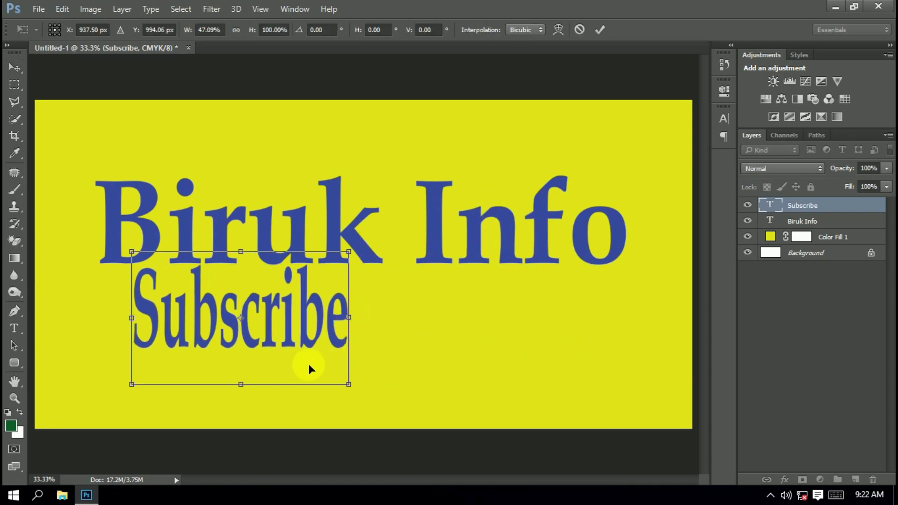
{"action": "left_click_drag", "start_coordinate": [255, 397], "coordinate": [240, 383]}
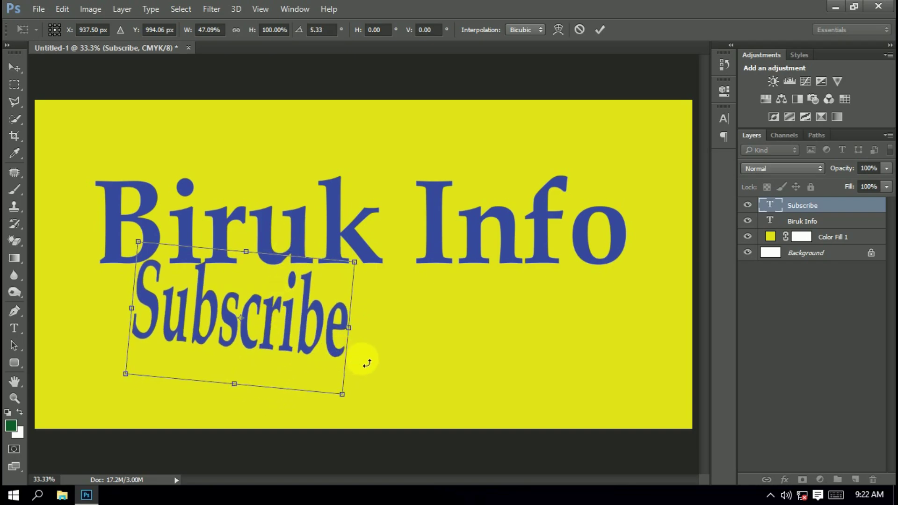
{"action": "left_click", "coordinate": [580, 30]}
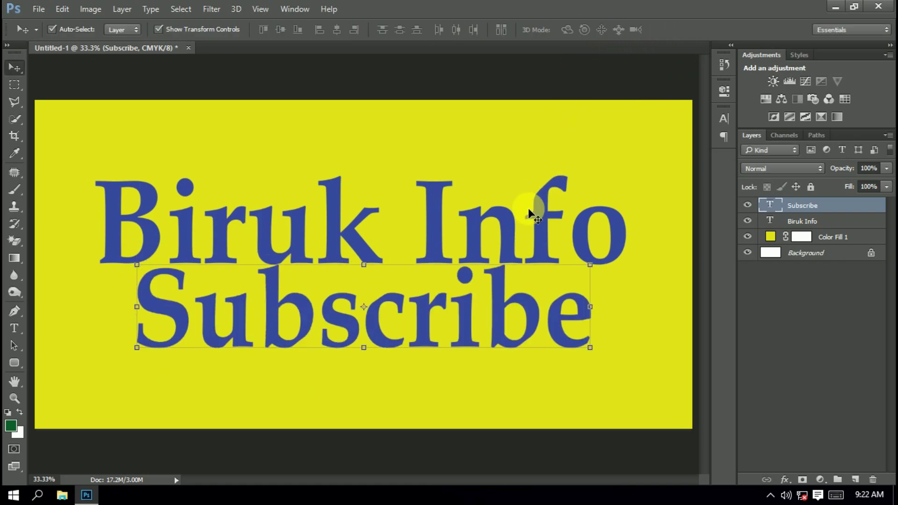
Scale Subscribe down to about 45%, re-centre it under the title and apply
{"action": "left_click", "coordinate": [598, 357]}
{"action": "left_click_drag", "start_coordinate": [600, 392], "coordinate": [341, 315]}
{"action": "left_click_drag", "start_coordinate": [295, 290], "coordinate": [427, 310]}
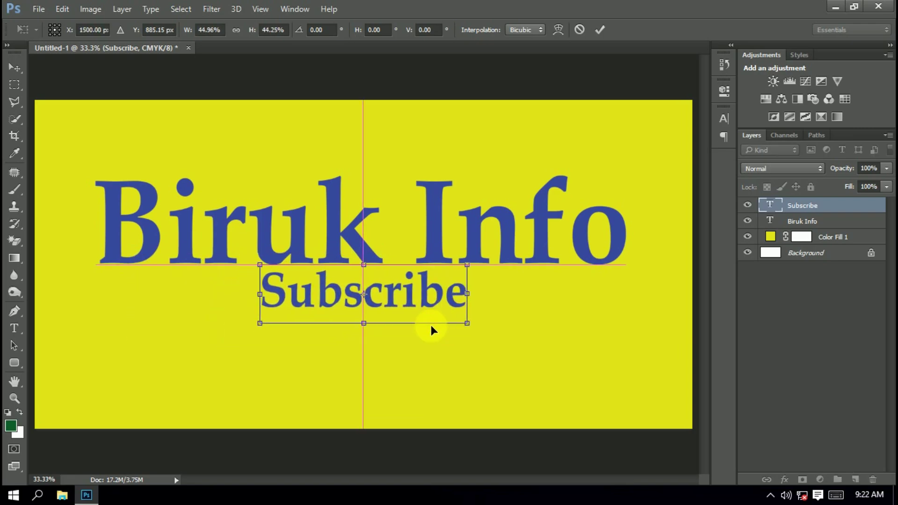
{"action": "left_click", "coordinate": [600, 30]}
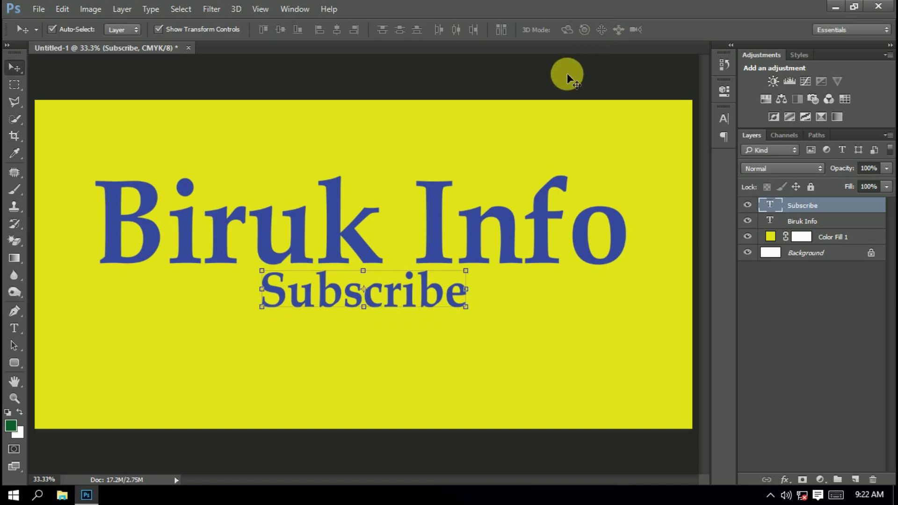
Reselect the Subscribe layer and highlight all of its text for editing
{"action": "left_click", "coordinate": [557, 91]}
{"action": "left_click", "coordinate": [401, 298]}
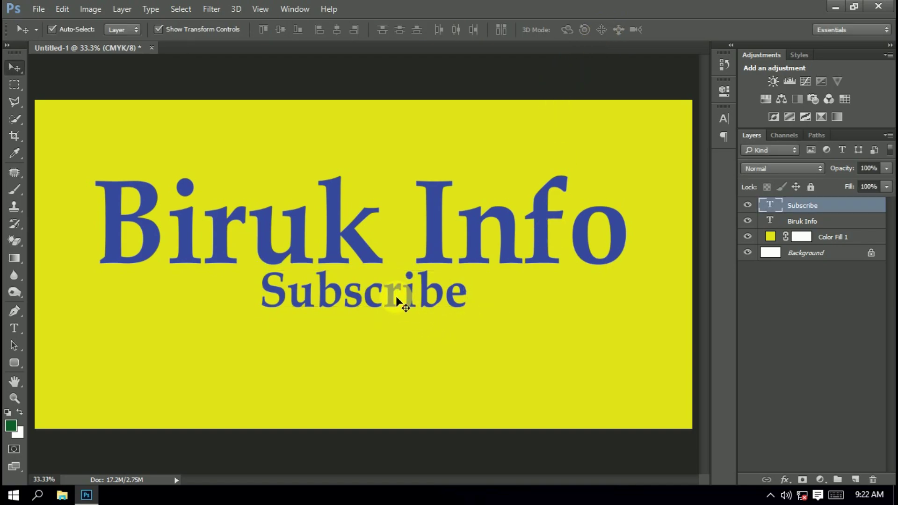
{"action": "left_click", "coordinate": [434, 380]}
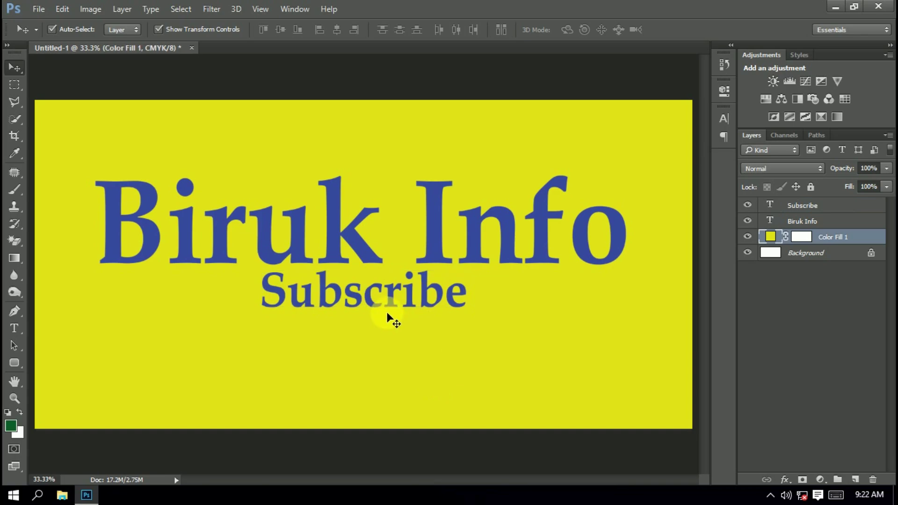
{"action": "left_click", "coordinate": [353, 293]}
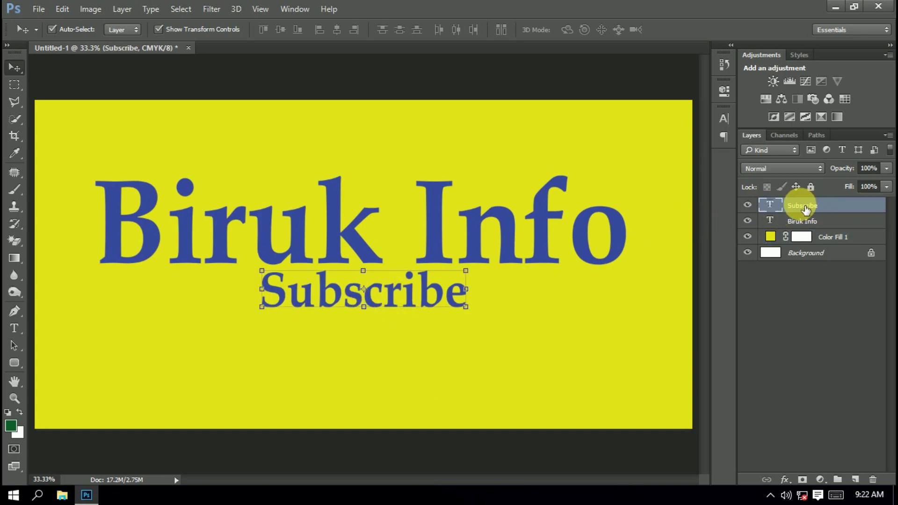
{"action": "double_click", "coordinate": [779, 211]}
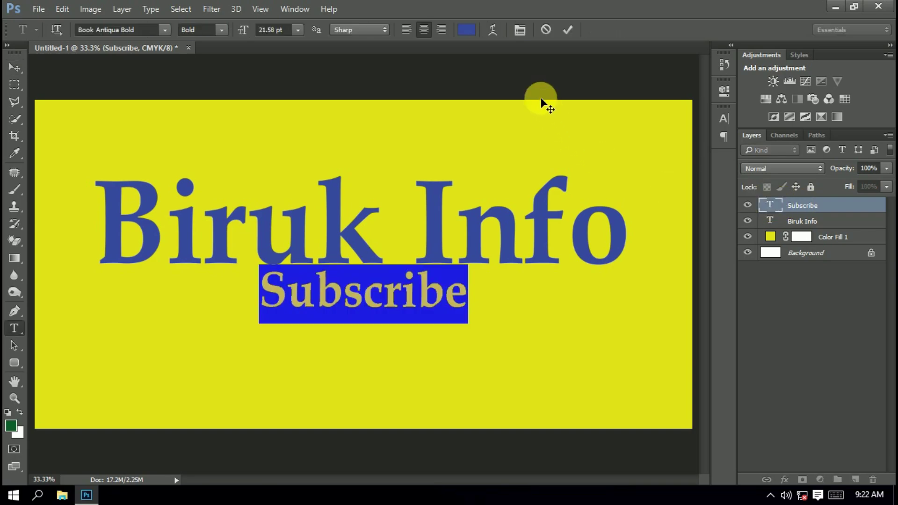
Set the Subscribe text colour to bright red #fe0309 and commit the edit
{"action": "left_click", "coordinate": [470, 31]}
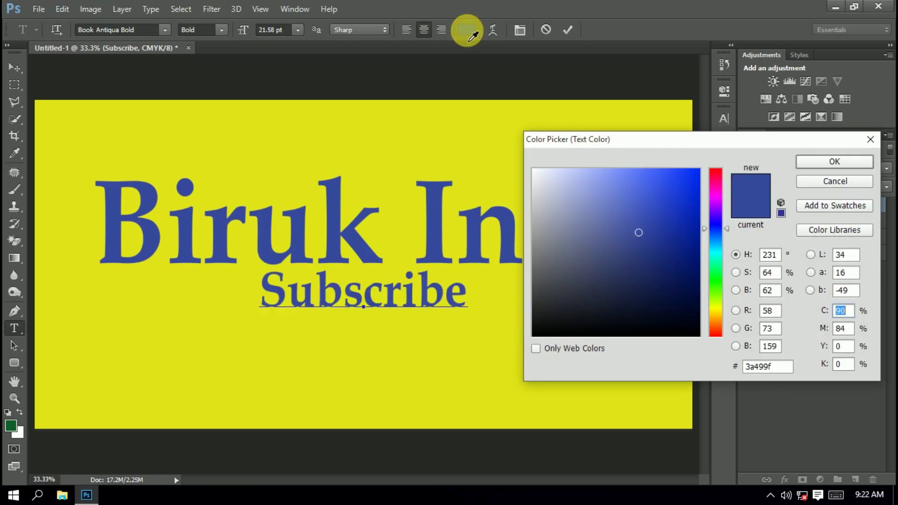
{"action": "left_click", "coordinate": [715, 172]}
{"action": "left_click_drag", "start_coordinate": [690, 176], "coordinate": [696, 181]}
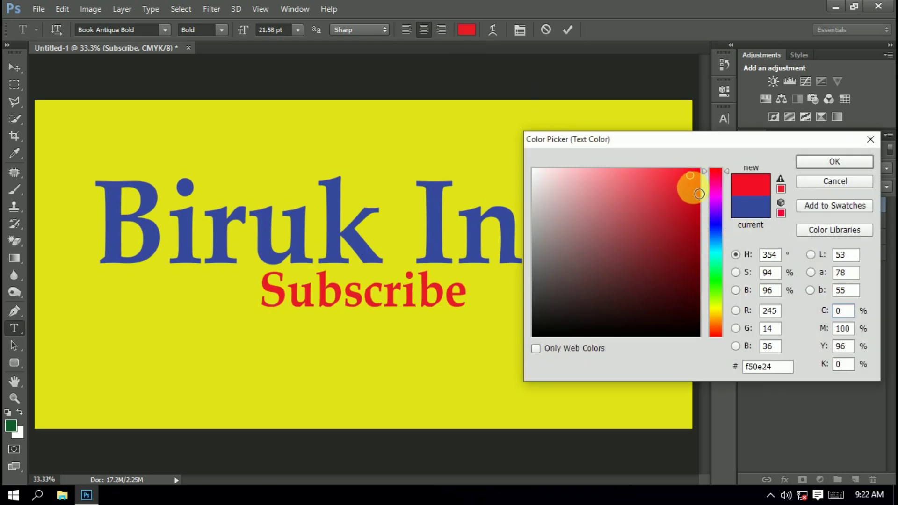
{"action": "left_click_drag", "start_coordinate": [702, 181], "coordinate": [699, 174]}
{"action": "left_click", "coordinate": [717, 172]}
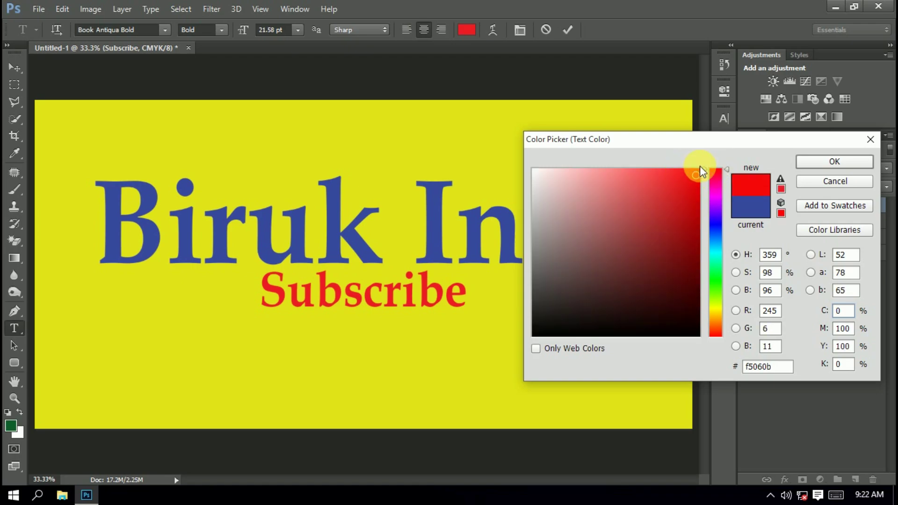
{"action": "mouse_move", "coordinate": [703, 176]}
{"action": "left_mouse_down"}
{"action": "mouse_move", "coordinate": [549, 178]}
{"action": "mouse_move", "coordinate": [513, 146]}
{"action": "left_mouse_up"}
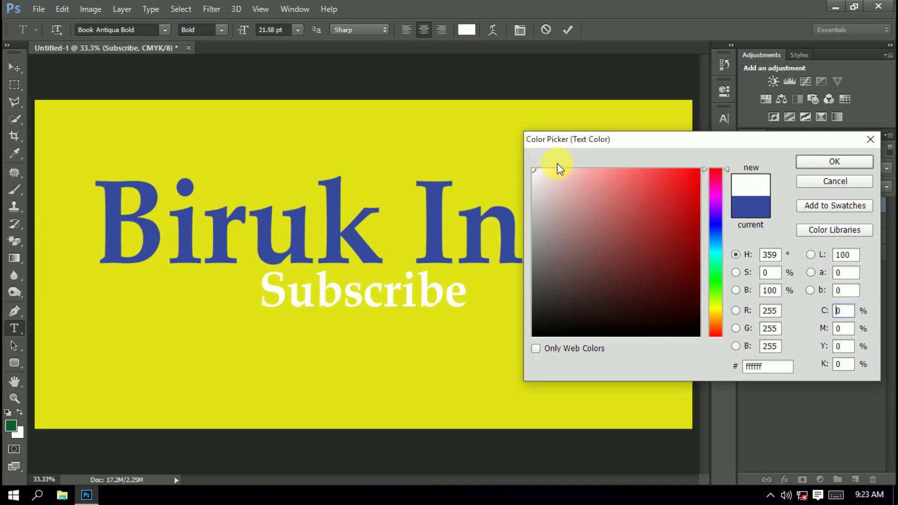
{"action": "left_click_drag", "start_coordinate": [634, 272], "coordinate": [725, 377]}
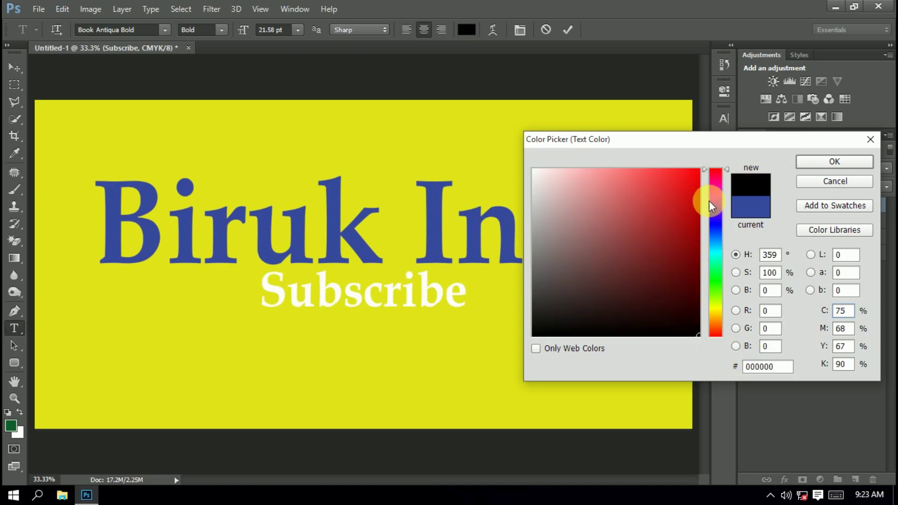
{"action": "left_click_drag", "start_coordinate": [699, 338], "coordinate": [697, 333]}
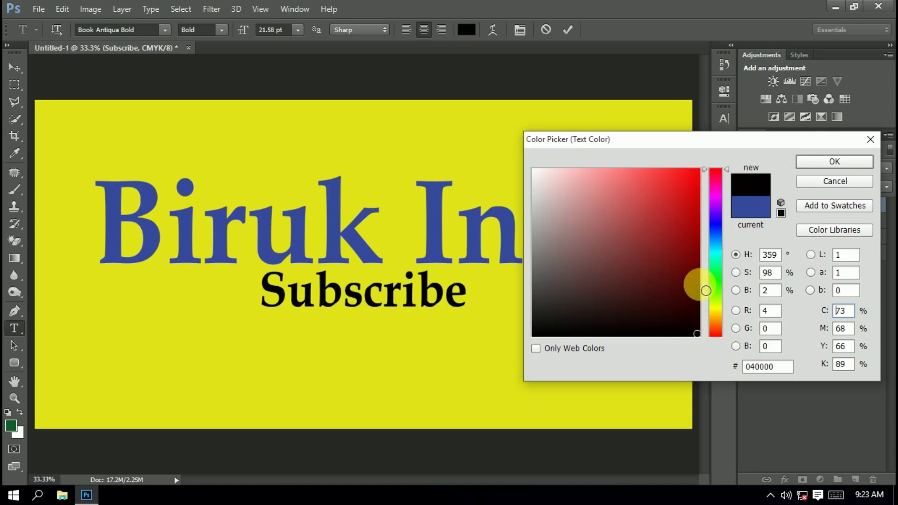
{"action": "left_click_drag", "start_coordinate": [702, 178], "coordinate": [701, 170]}
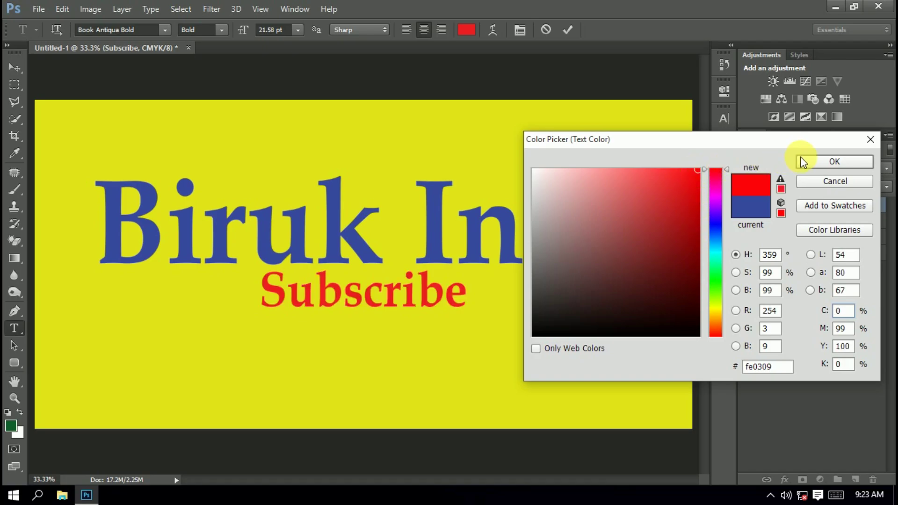
{"action": "left_click", "coordinate": [834, 161]}
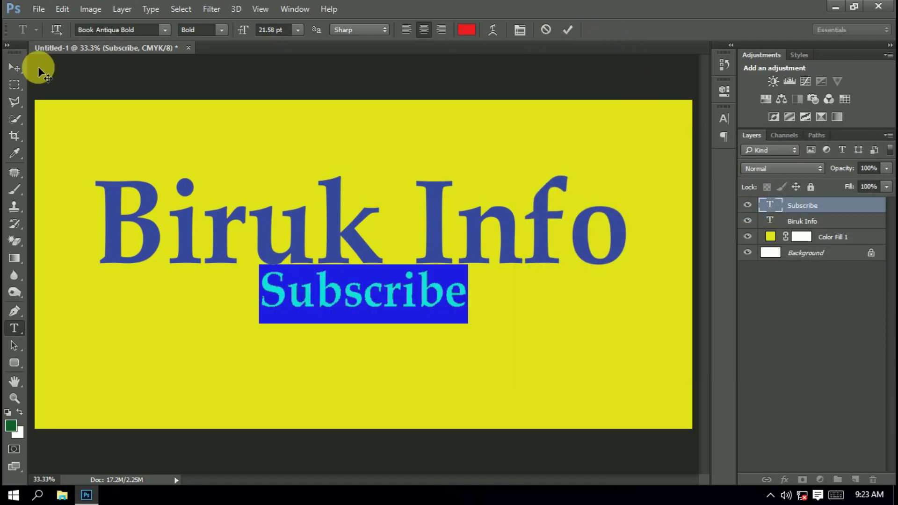
{"action": "left_click", "coordinate": [15, 68]}
Nudge the Subscribe text slightly lower on the banner
{"action": "left_click", "coordinate": [219, 80]}
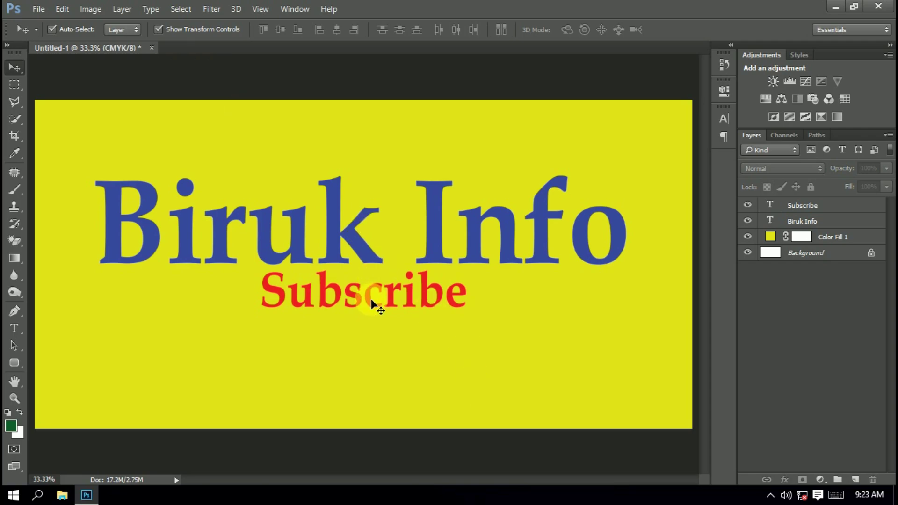
{"action": "left_click_drag", "start_coordinate": [370, 303], "coordinate": [371, 309]}
{"action": "left_click", "coordinate": [431, 366]}
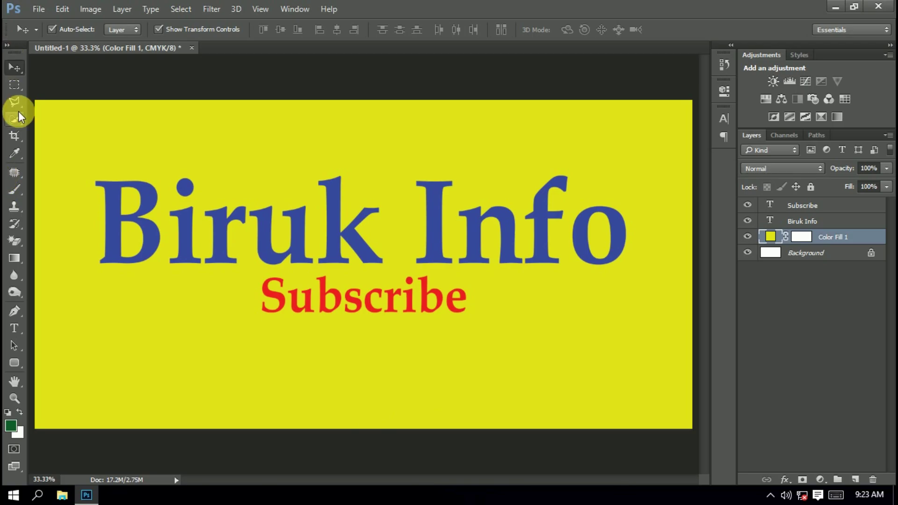
{"action": "left_click", "coordinate": [15, 85]}
{"action": "left_click", "coordinate": [14, 68]}
Change the Biruk Info heading font to Monotype Corsiva Regular and commit
{"action": "left_click", "coordinate": [271, 238]}
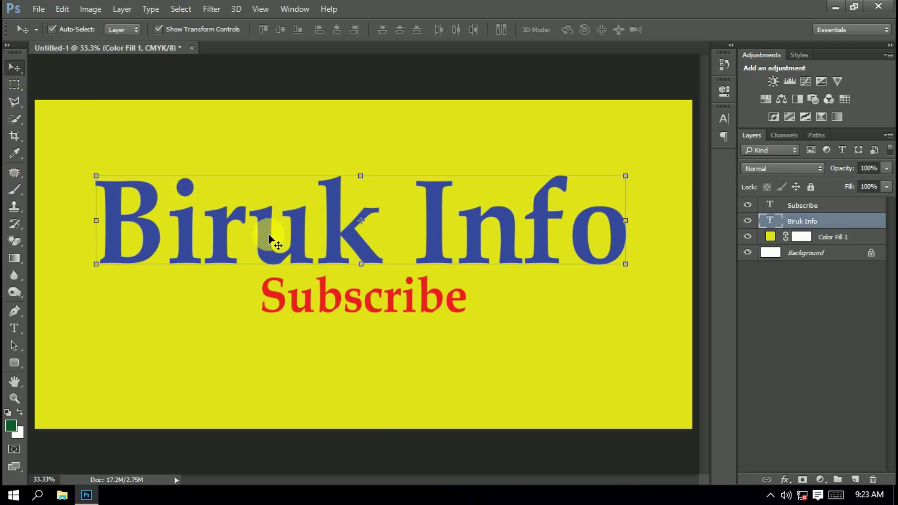
{"action": "double_click", "coordinate": [770, 222]}
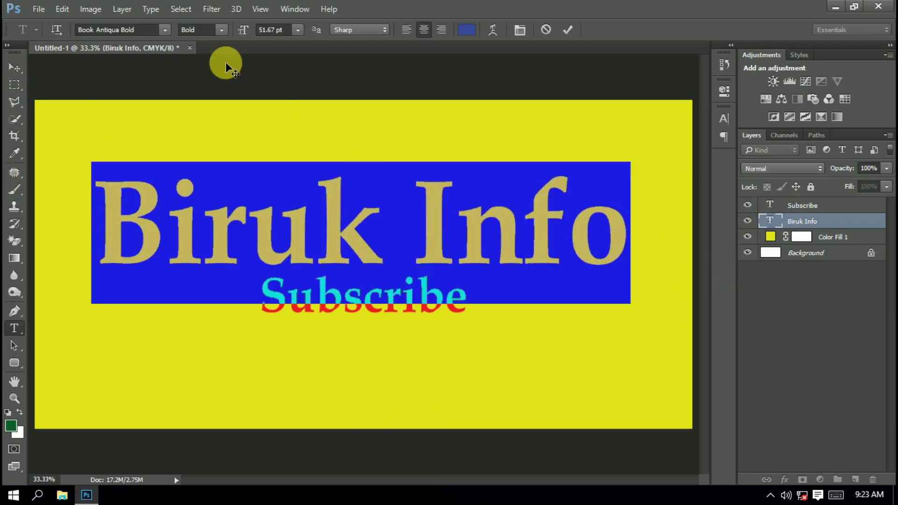
{"action": "left_click", "coordinate": [165, 29]}
{"action": "scroll", "coordinate": [299, 161], "scroll_direction": "down", "scroll_amount": 10}
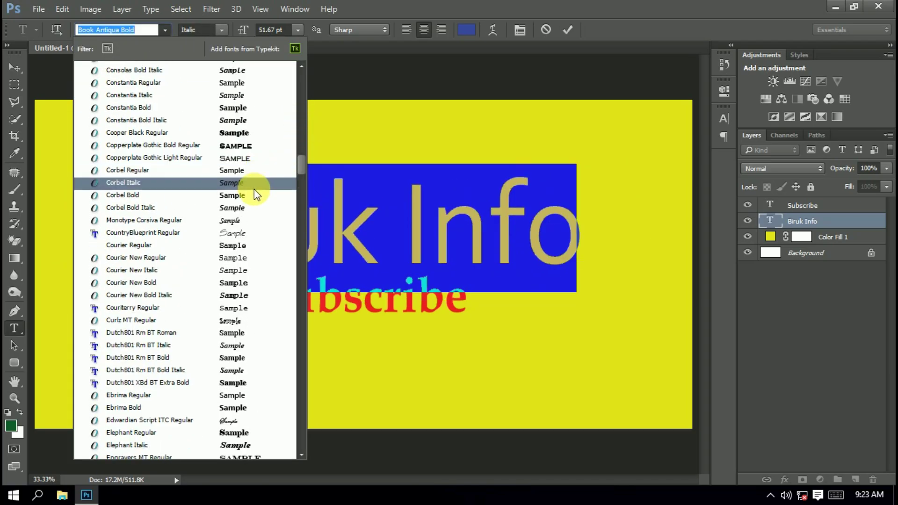
{"action": "left_click", "coordinate": [248, 221]}
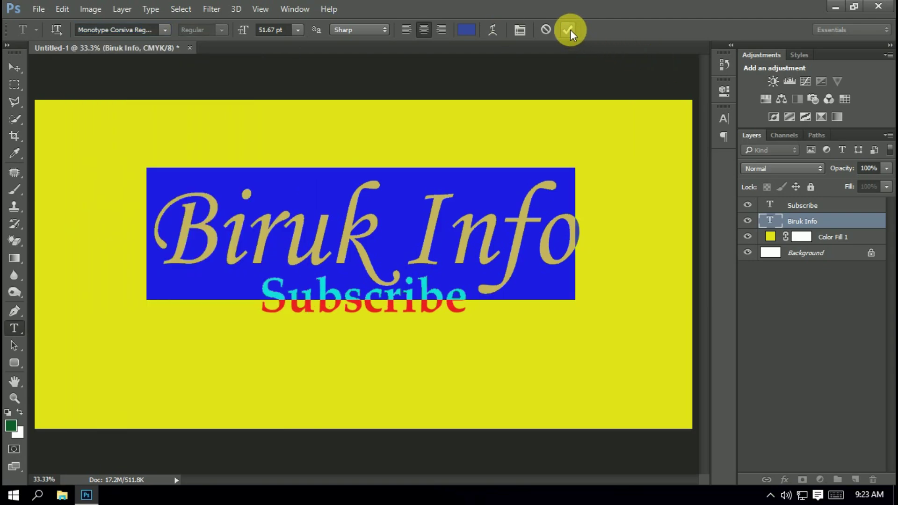
{"action": "left_click", "coordinate": [570, 31]}
Minimize Photoshop and bring up the on-screen keyboard for Chrome's Google search box
{"action": "left_click", "coordinate": [835, 7]}
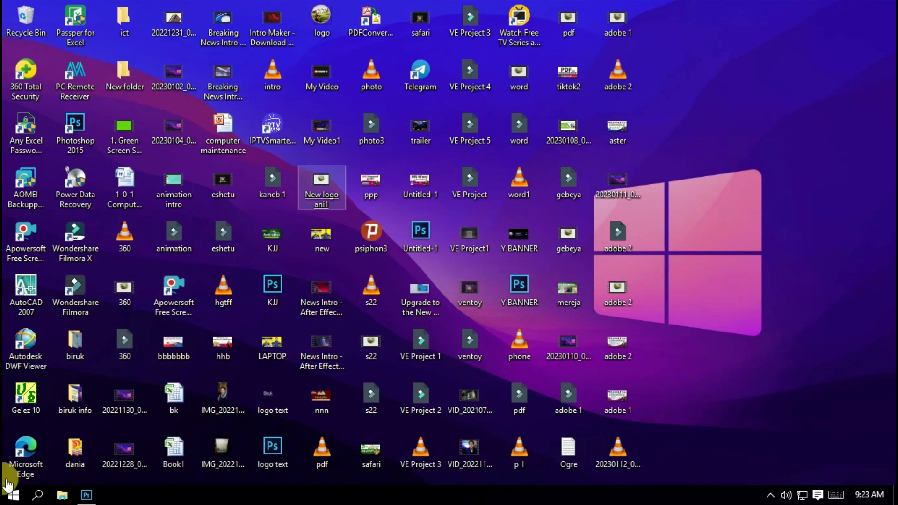
{"action": "left_click", "coordinate": [12, 495]}
{"action": "key", "text": "Escape"}
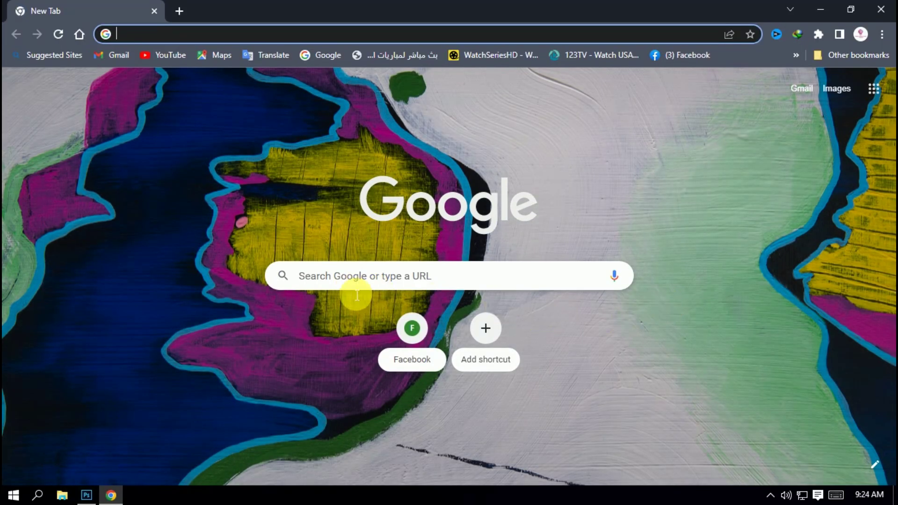
{"action": "left_click", "coordinate": [375, 276]}
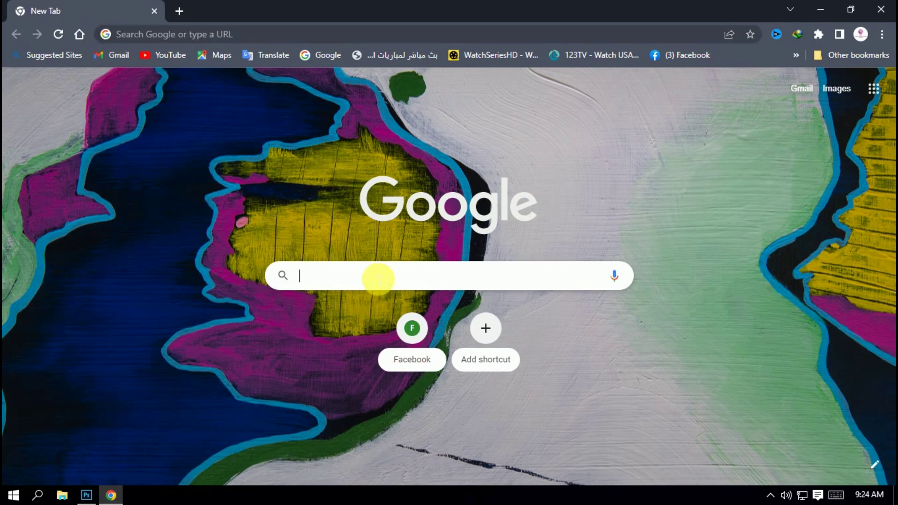
{"action": "left_click", "coordinate": [836, 495]}
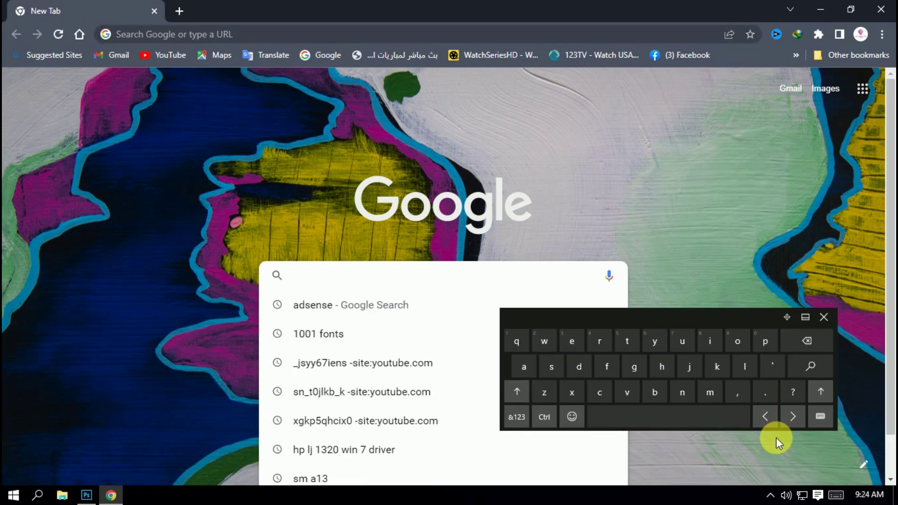
Search Google for '1001fonts' and open the 1001fonts.com result
{"action": "left_click", "coordinate": [517, 401]}
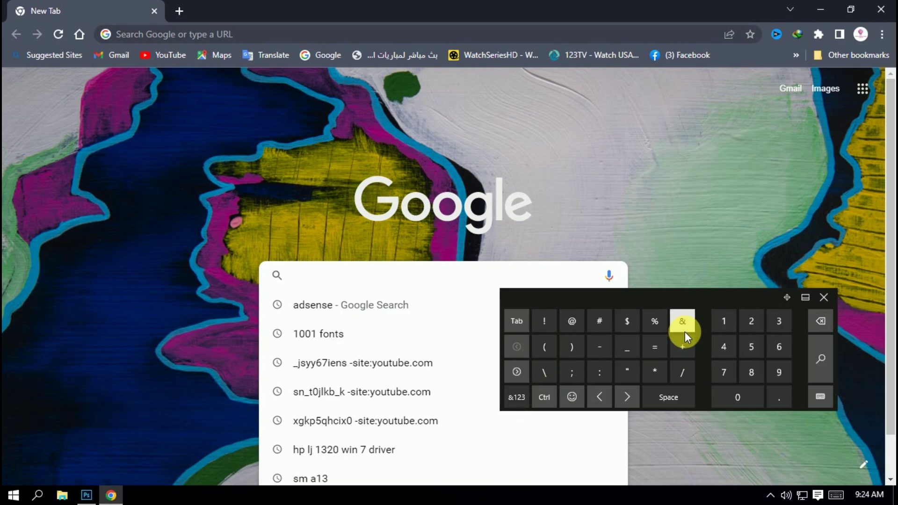
{"action": "left_click", "coordinate": [720, 325]}
{"action": "left_click", "coordinate": [738, 393]}
{"action": "left_click", "coordinate": [738, 393]}
{"action": "left_click", "coordinate": [723, 329]}
{"action": "left_click", "coordinate": [516, 397]}
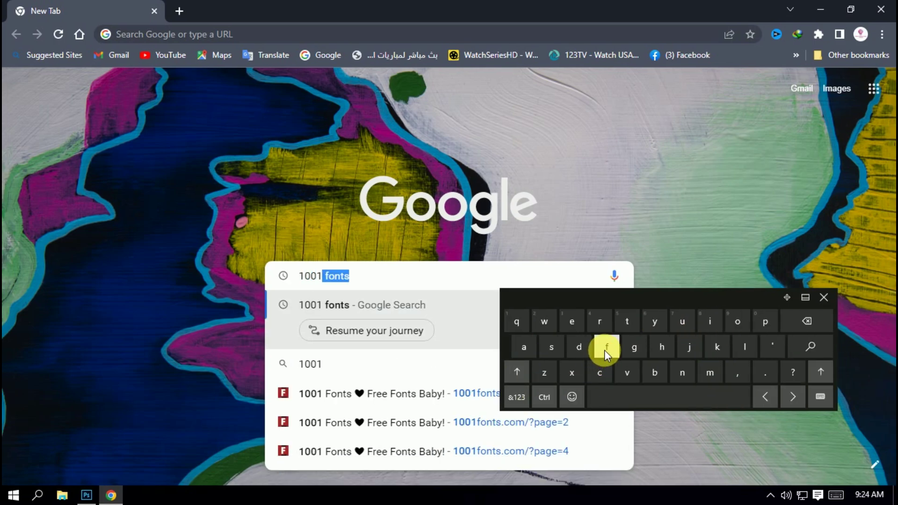
{"action": "left_click", "coordinate": [606, 347]}
{"action": "left_click", "coordinate": [737, 322]}
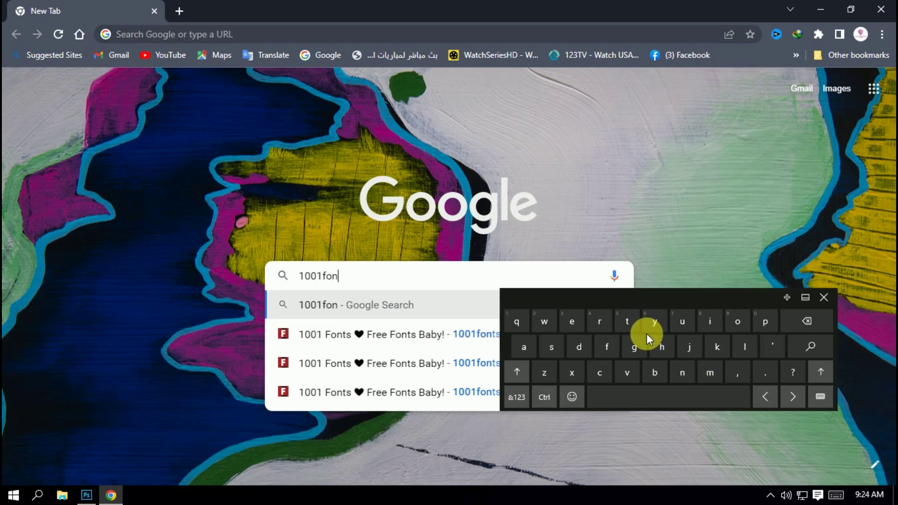
{"action": "left_click", "coordinate": [557, 348]}
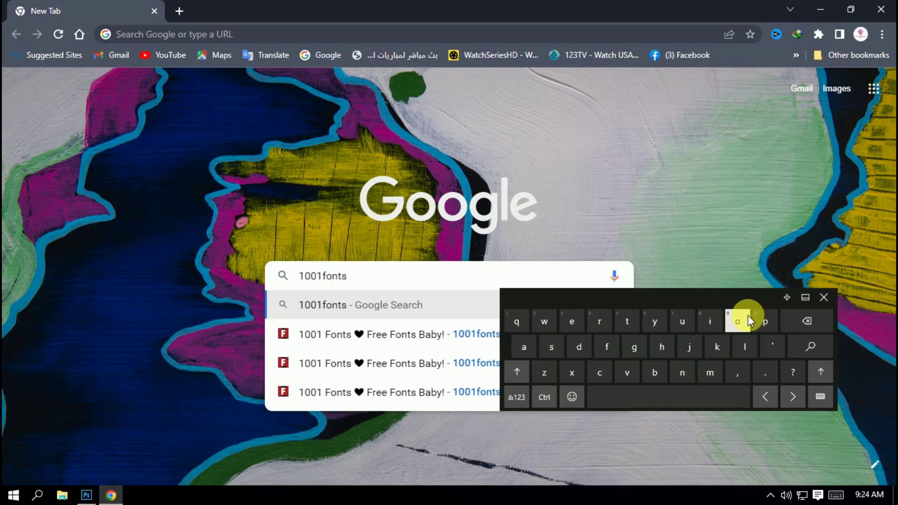
{"action": "left_click", "coordinate": [818, 298]}
{"action": "left_click", "coordinate": [326, 305]}
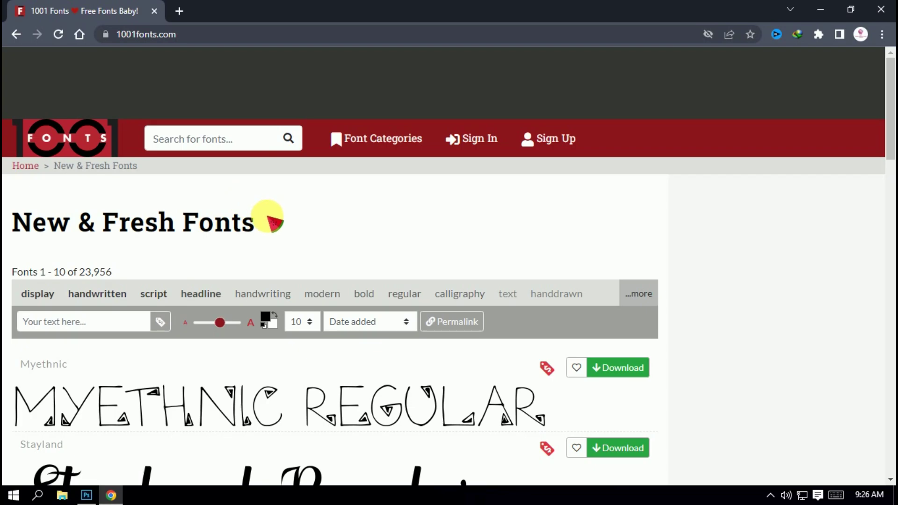
Enter 'Biruk Info' as the custom preview text with the on-screen keyboard
{"action": "scroll", "coordinate": [269, 218], "scroll_direction": "down", "scroll_amount": 5}
{"action": "scroll", "coordinate": [270, 217], "scroll_direction": "down", "scroll_amount": 2}
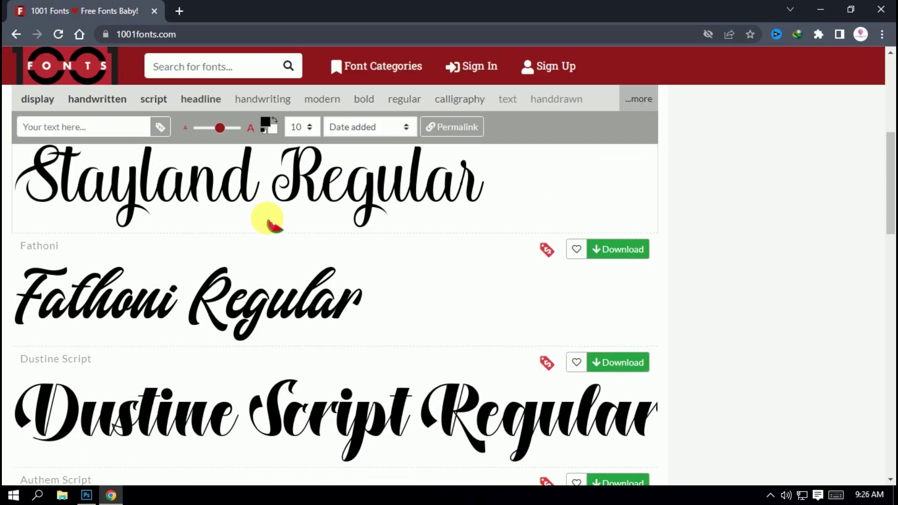
{"action": "scroll", "coordinate": [269, 219], "scroll_direction": "up", "scroll_amount": 7}
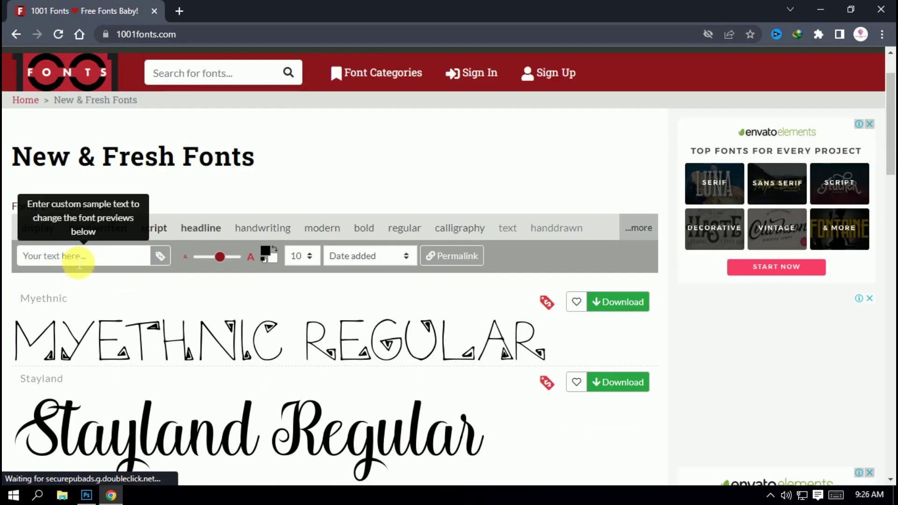
{"action": "left_click", "coordinate": [64, 264]}
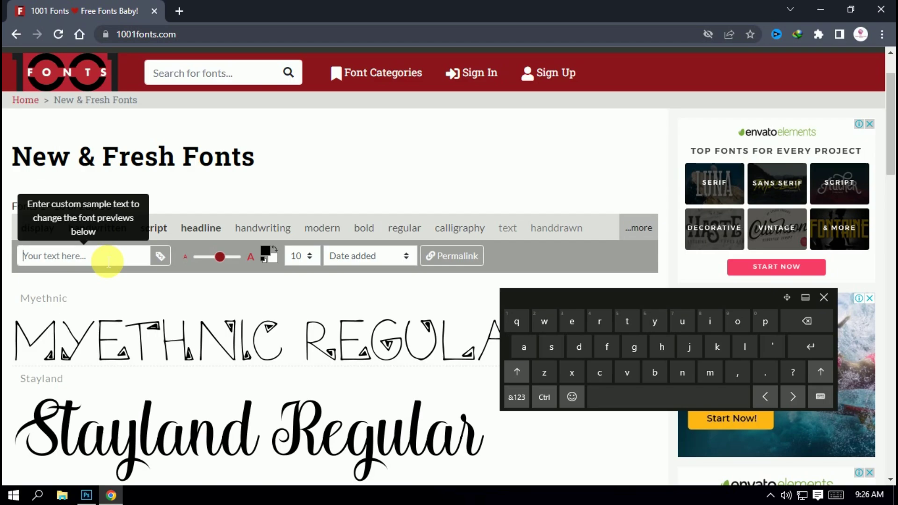
{"action": "left_click", "coordinate": [517, 373]}
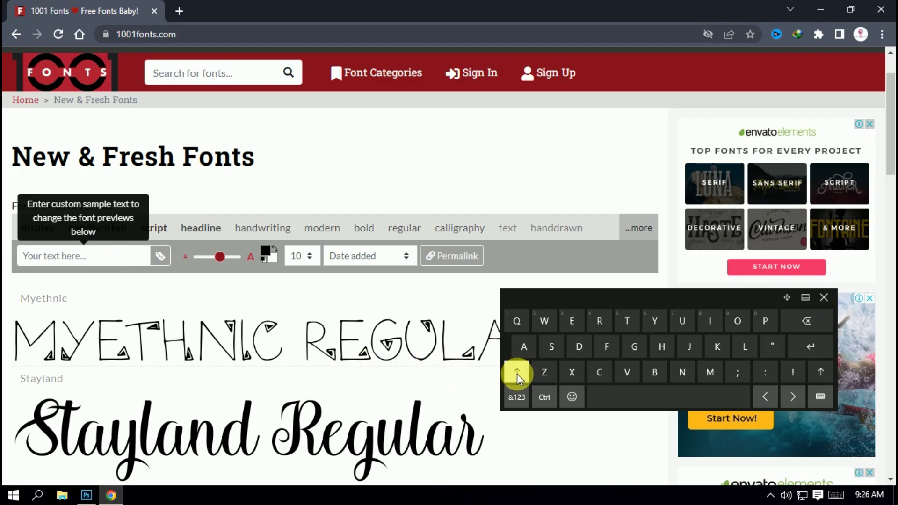
{"action": "left_click", "coordinate": [668, 375]}
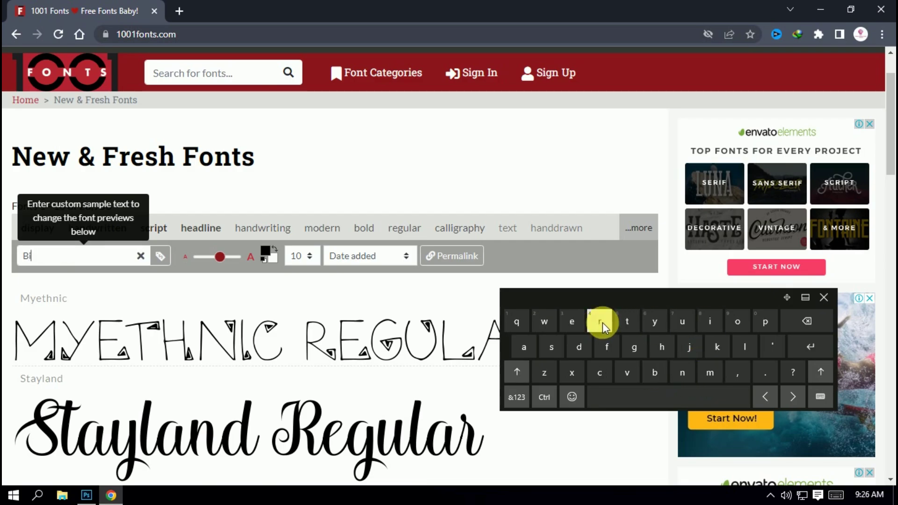
{"action": "type", "text": "ir"}
{"action": "left_click", "coordinate": [684, 323]}
{"action": "left_click", "coordinate": [715, 346]}
{"action": "left_click", "coordinate": [706, 398]}
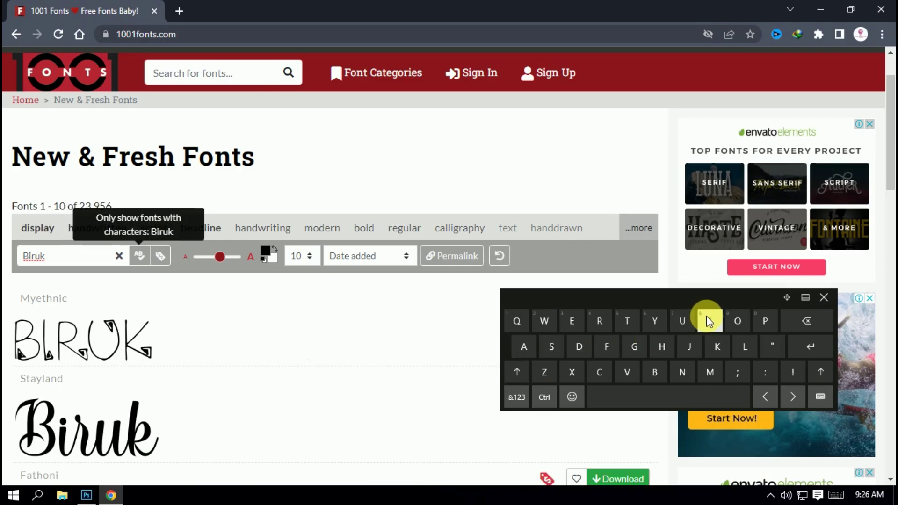
{"action": "type", "text": "Info"}
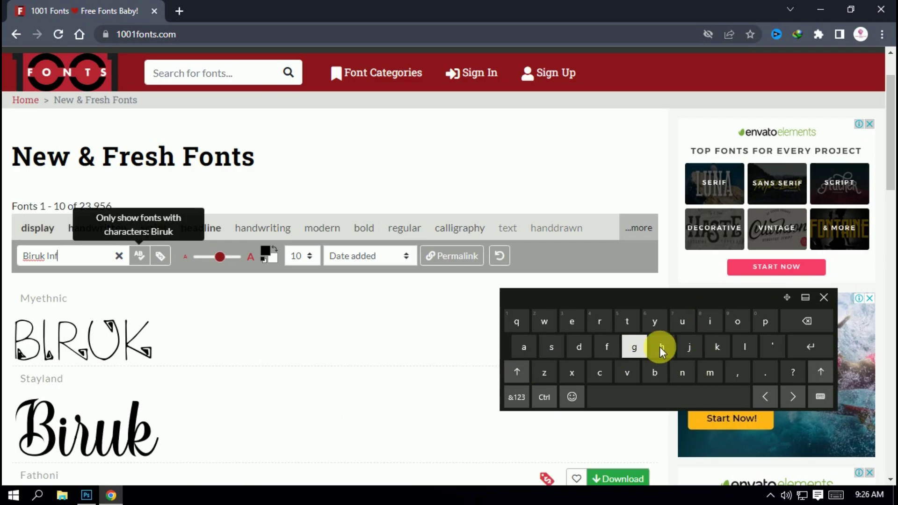
{"action": "left_click", "coordinate": [824, 298]}
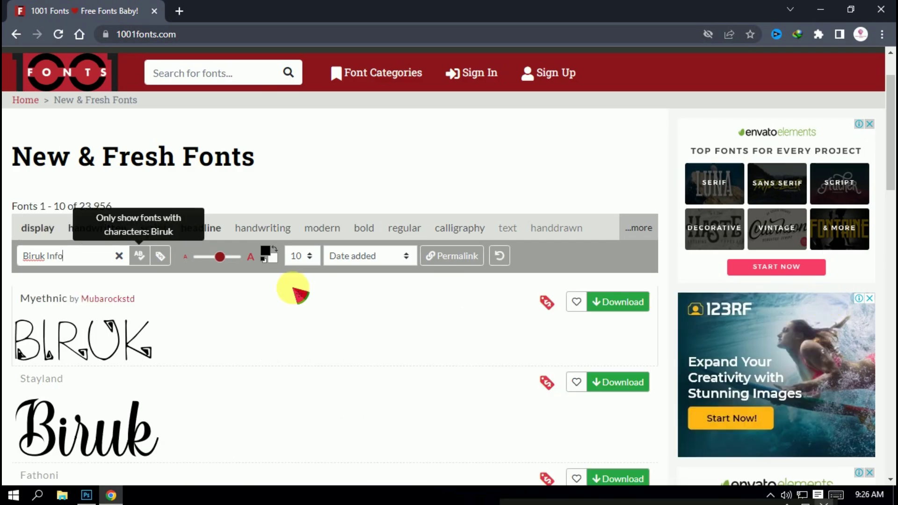
Scroll the New & Fresh Fonts list and advance to page 2 (fonts 11–20)
{"action": "scroll", "coordinate": [10, 347], "scroll_direction": "down", "scroll_amount": 4}
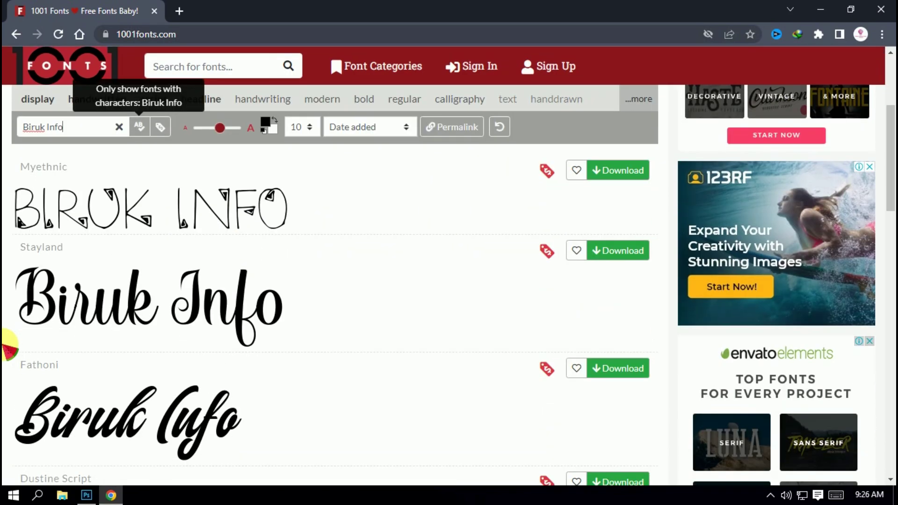
{"action": "scroll", "coordinate": [9, 346], "scroll_direction": "down", "scroll_amount": 10}
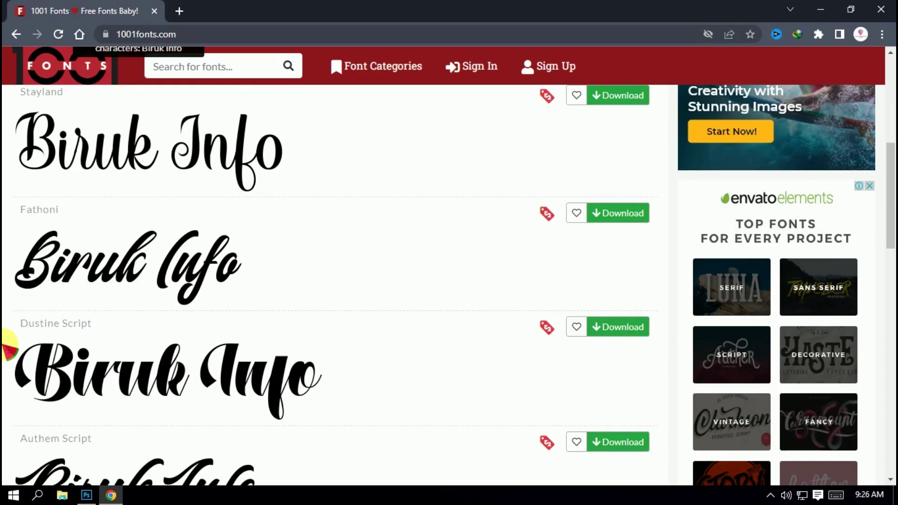
{"action": "scroll", "coordinate": [9, 346], "scroll_direction": "down", "scroll_amount": 9}
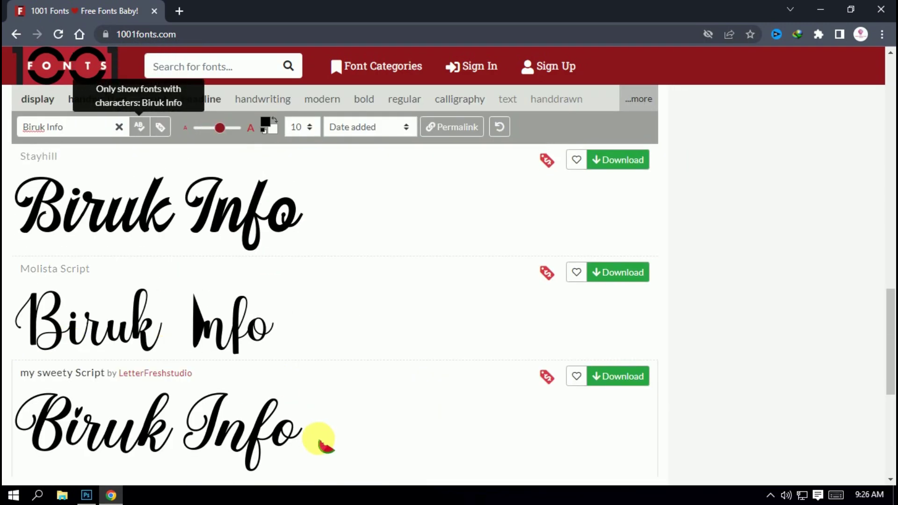
{"action": "left_click", "coordinate": [455, 308]}
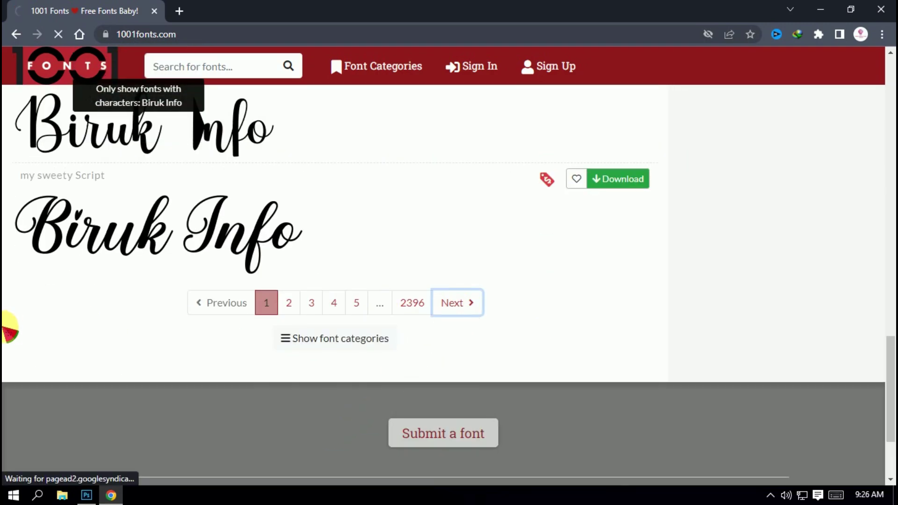
{"action": "scroll", "coordinate": [8, 330], "scroll_direction": "down", "scroll_amount": 10}
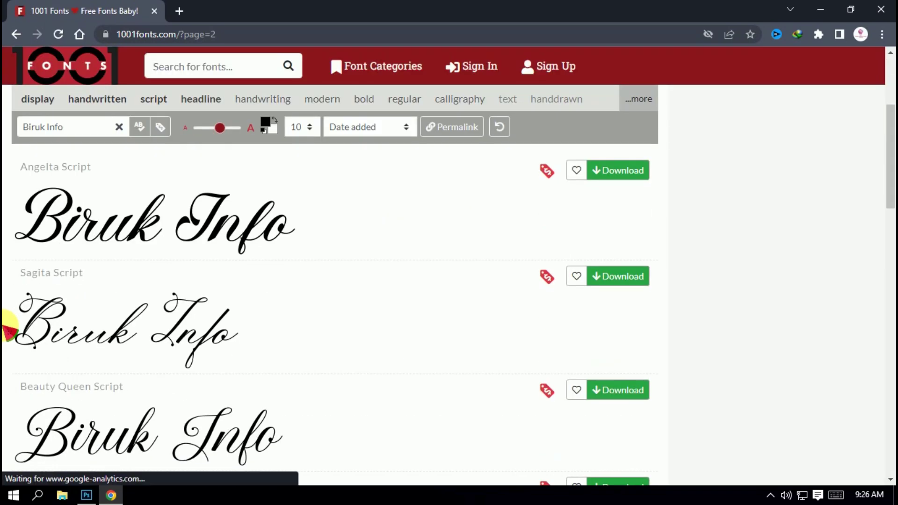
{"action": "scroll", "coordinate": [8, 330], "scroll_direction": "down", "scroll_amount": 4}
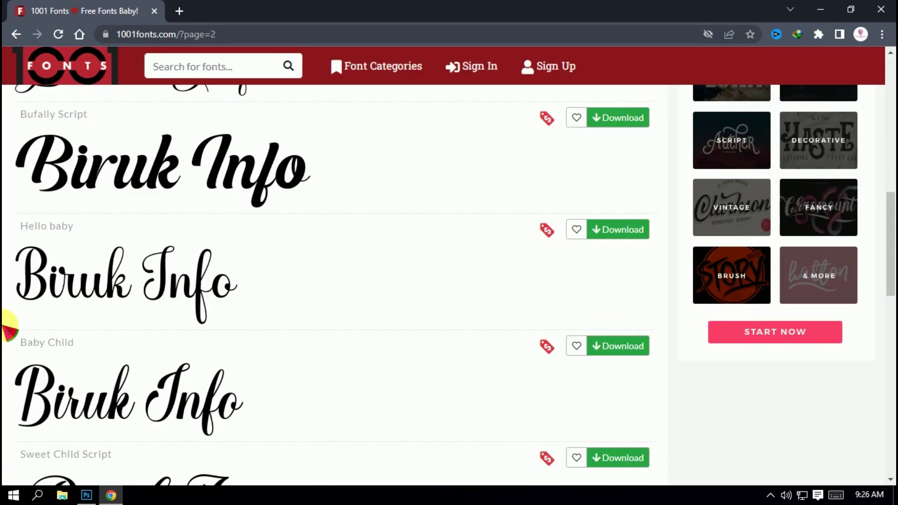
{"action": "scroll", "coordinate": [9, 330], "scroll_direction": "down", "scroll_amount": 10}
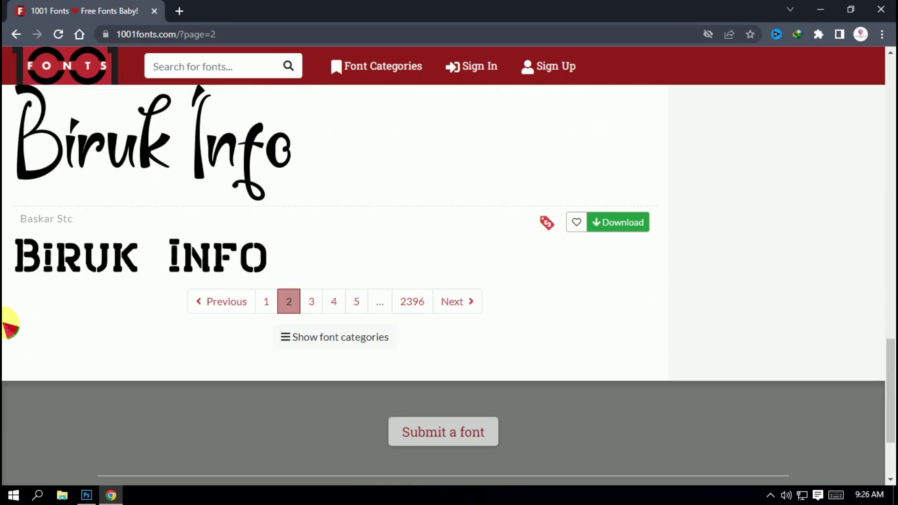
{"action": "scroll", "coordinate": [9, 329], "scroll_direction": "up", "scroll_amount": 8}
{"action": "scroll", "coordinate": [9, 330], "scroll_direction": "up", "scroll_amount": 8}
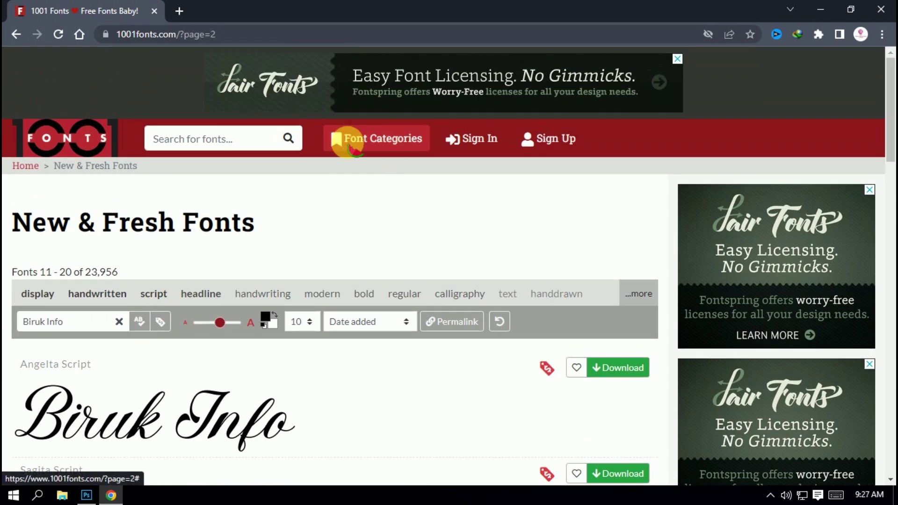
Filter the font list to the Science Fiction category and browse it
{"action": "left_click", "coordinate": [392, 146]}
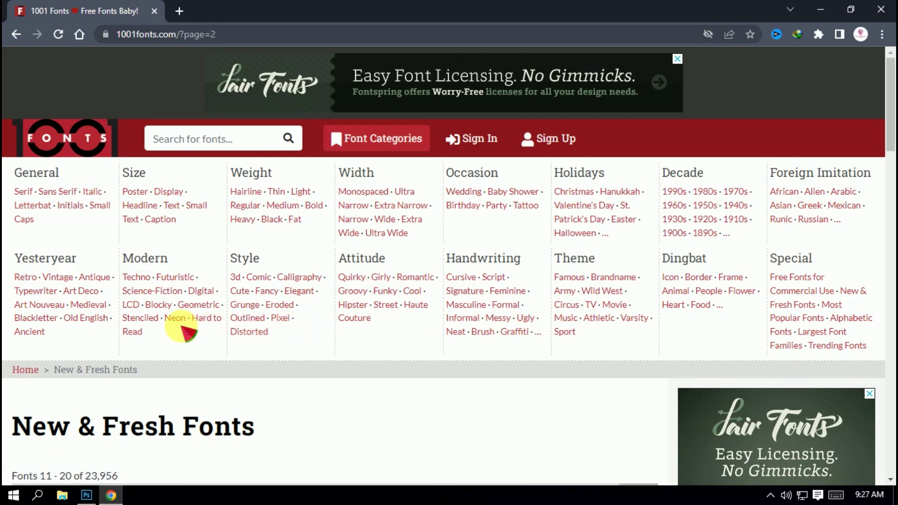
{"action": "left_click", "coordinate": [169, 290]}
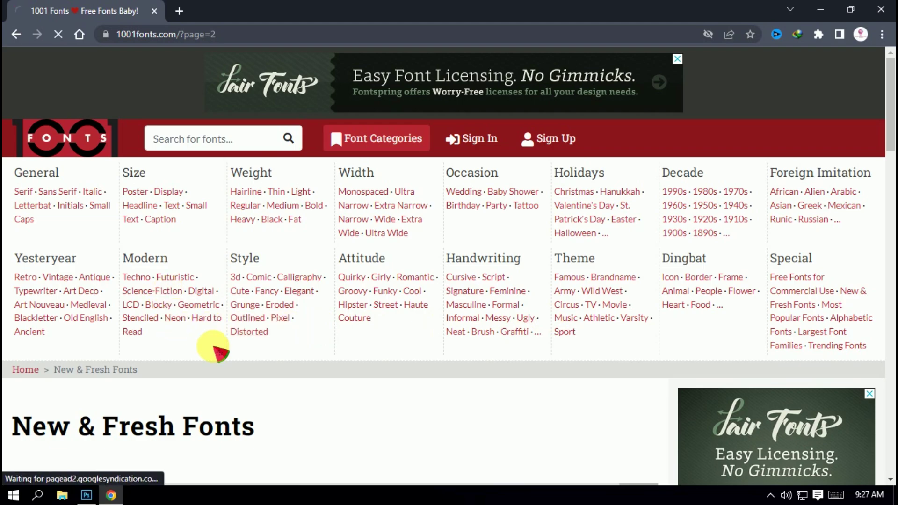
{"action": "scroll", "coordinate": [7, 349], "scroll_direction": "down", "scroll_amount": 3}
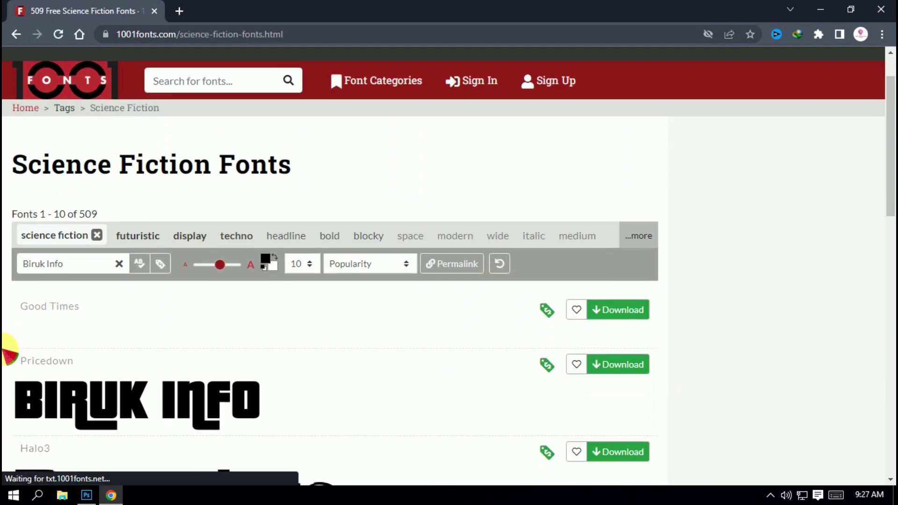
{"action": "scroll", "coordinate": [7, 349], "scroll_direction": "down", "scroll_amount": 6}
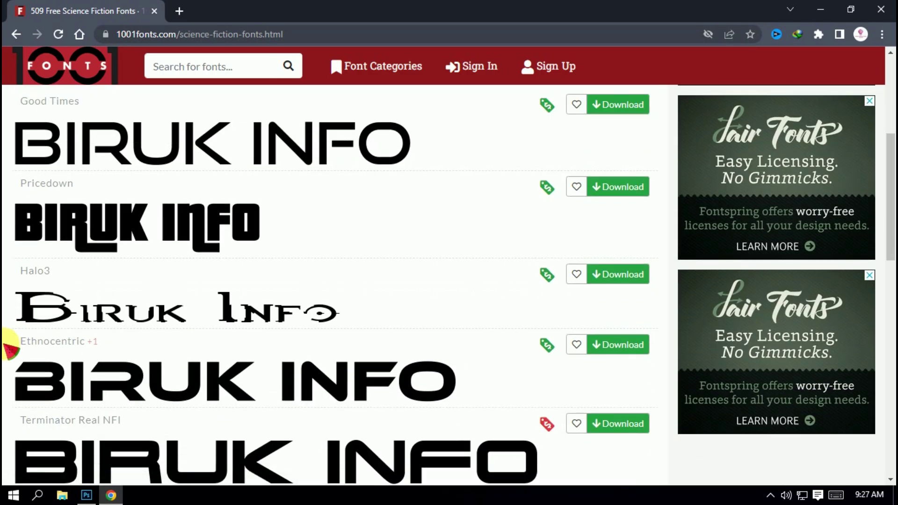
{"action": "scroll", "coordinate": [7, 349], "scroll_direction": "down", "scroll_amount": 6}
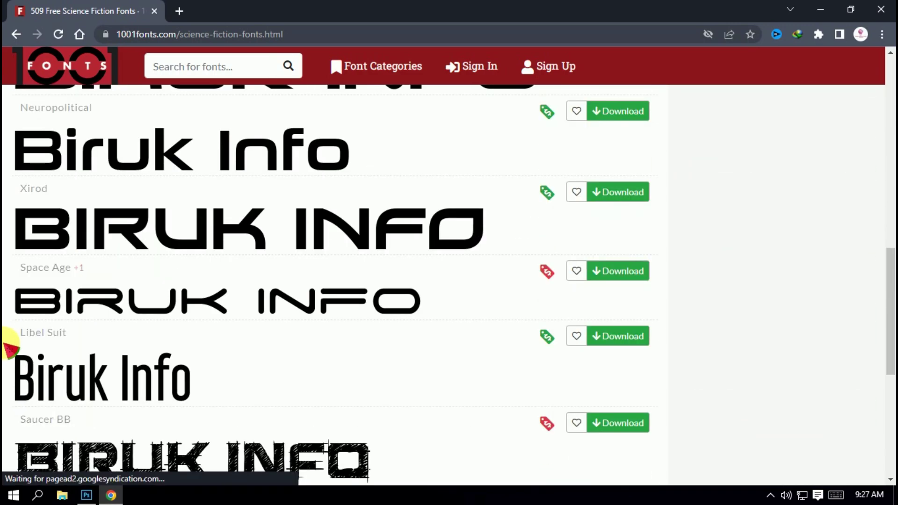
{"action": "scroll", "coordinate": [11, 348], "scroll_direction": "down", "scroll_amount": 3}
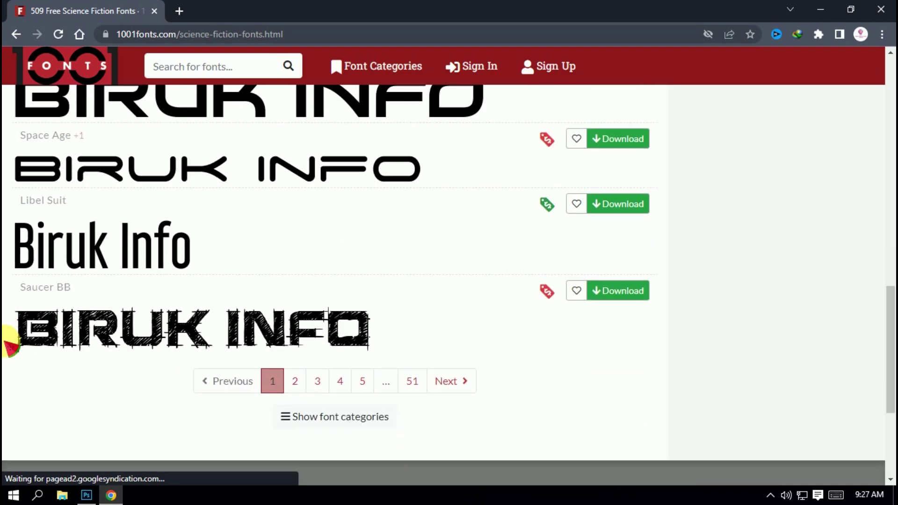
{"action": "scroll", "coordinate": [11, 348], "scroll_direction": "up", "scroll_amount": 10}
{"action": "scroll", "coordinate": [10, 349], "scroll_direction": "down", "scroll_amount": 10}
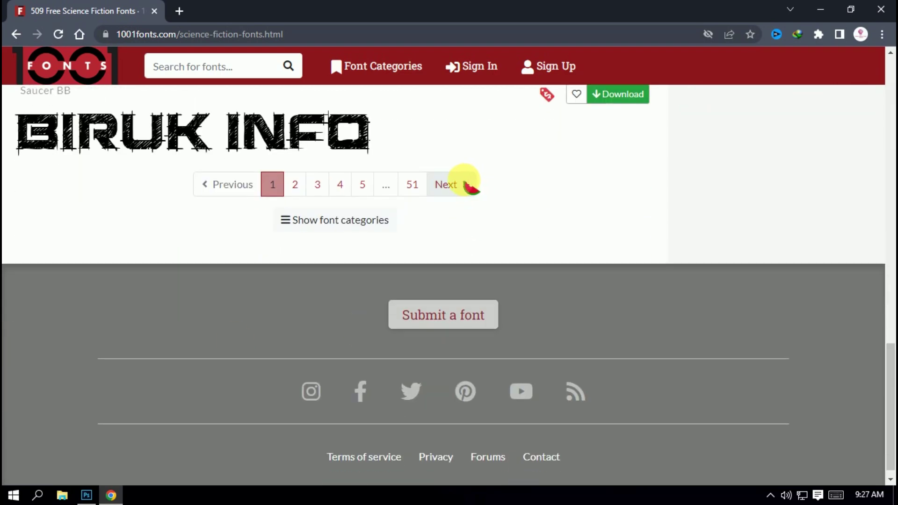
Page forward to page 3 of Science Fiction fonts and scroll to United Kingdom
{"action": "left_click", "coordinate": [465, 184]}
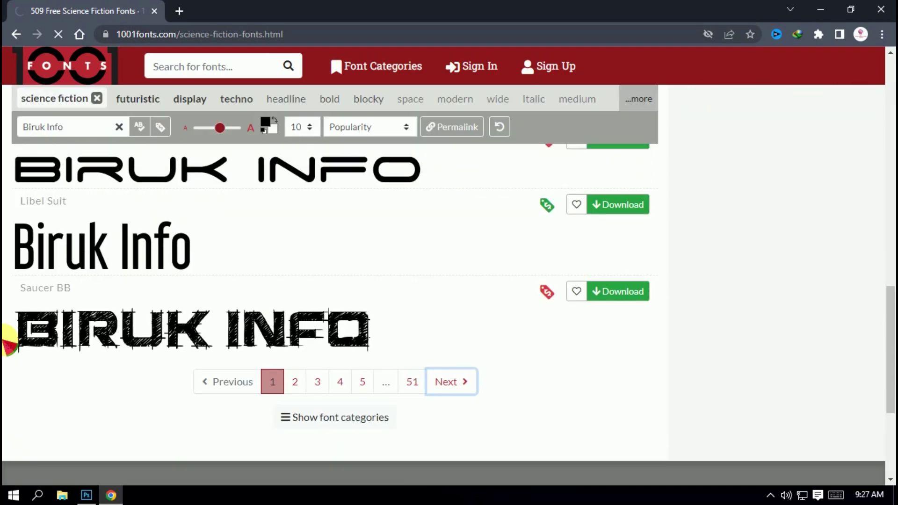
{"action": "scroll", "coordinate": [6, 337], "scroll_direction": "down", "scroll_amount": 4}
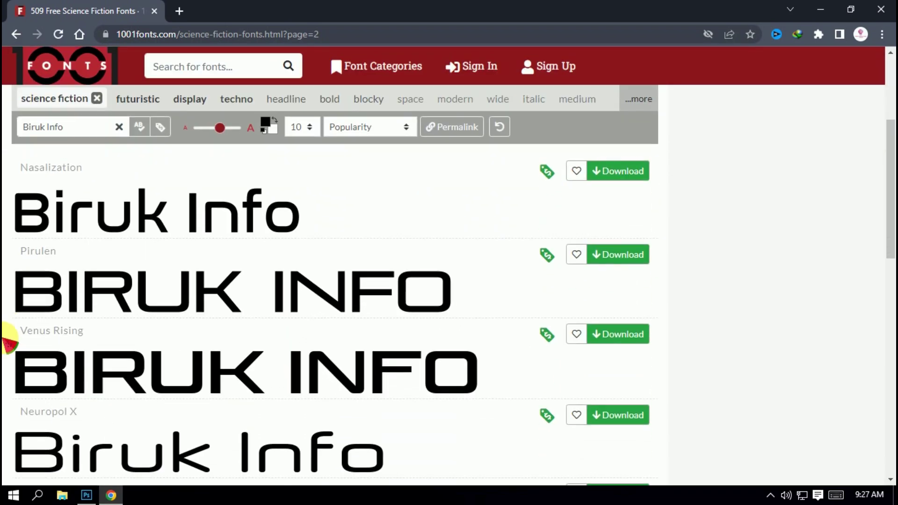
{"action": "scroll", "coordinate": [7, 340], "scroll_direction": "down", "scroll_amount": 7}
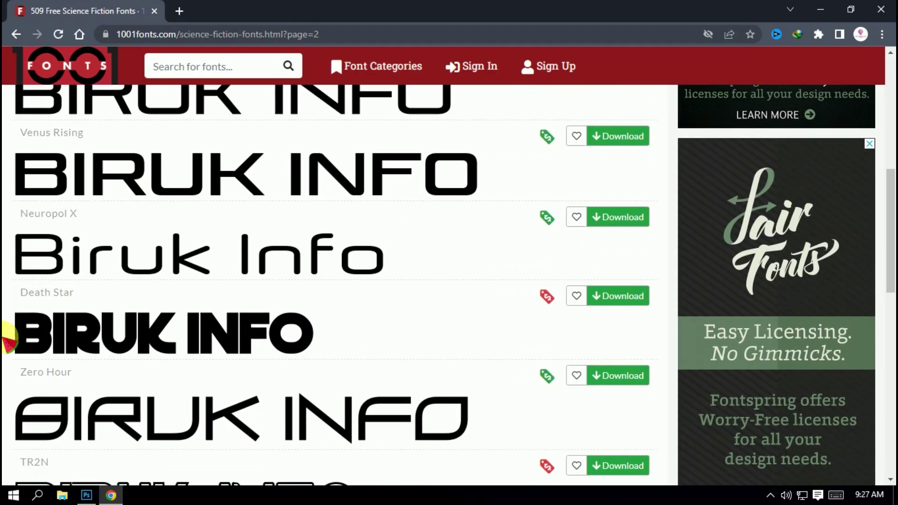
{"action": "scroll", "coordinate": [8, 338], "scroll_direction": "down", "scroll_amount": 8}
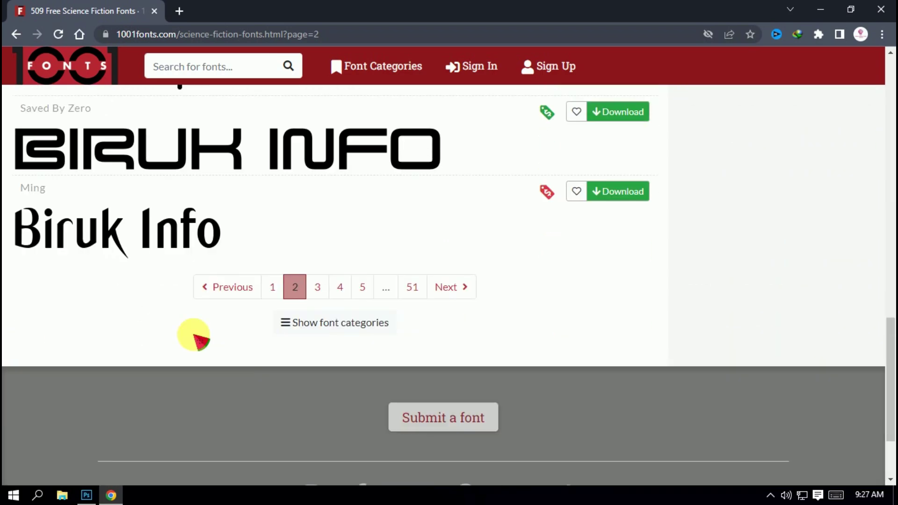
{"action": "left_click", "coordinate": [451, 287]}
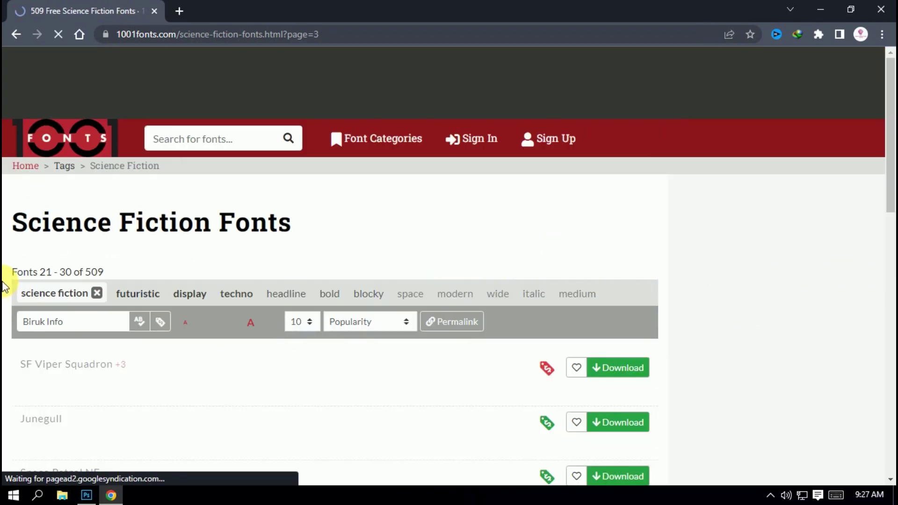
{"action": "scroll", "coordinate": [5, 285], "scroll_direction": "down", "scroll_amount": 7}
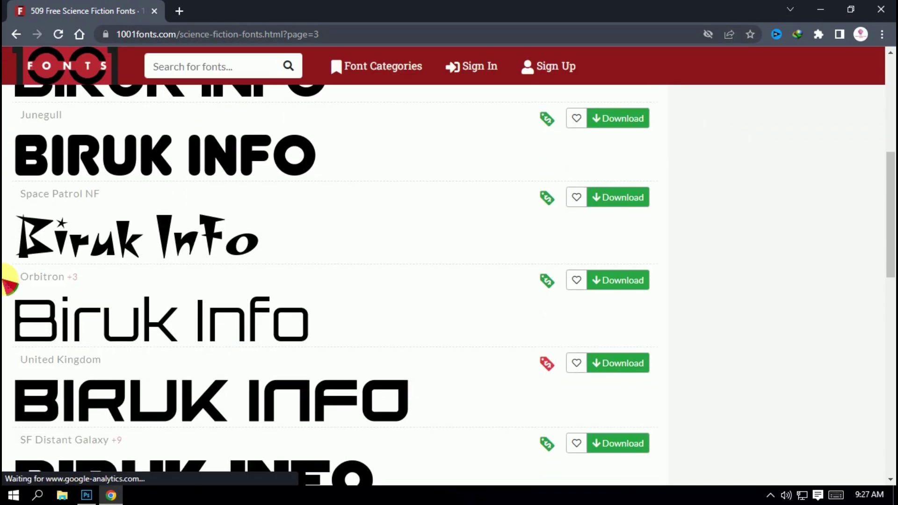
{"action": "scroll", "coordinate": [8, 282], "scroll_direction": "up", "scroll_amount": 3}
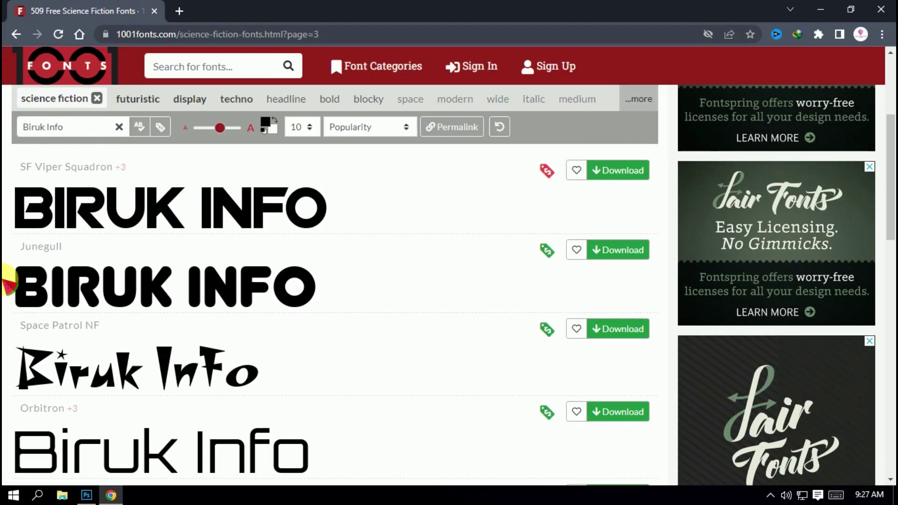
{"action": "scroll", "coordinate": [8, 282], "scroll_direction": "down", "scroll_amount": 4}
{"action": "scroll", "coordinate": [7, 284], "scroll_direction": "down", "scroll_amount": 3}
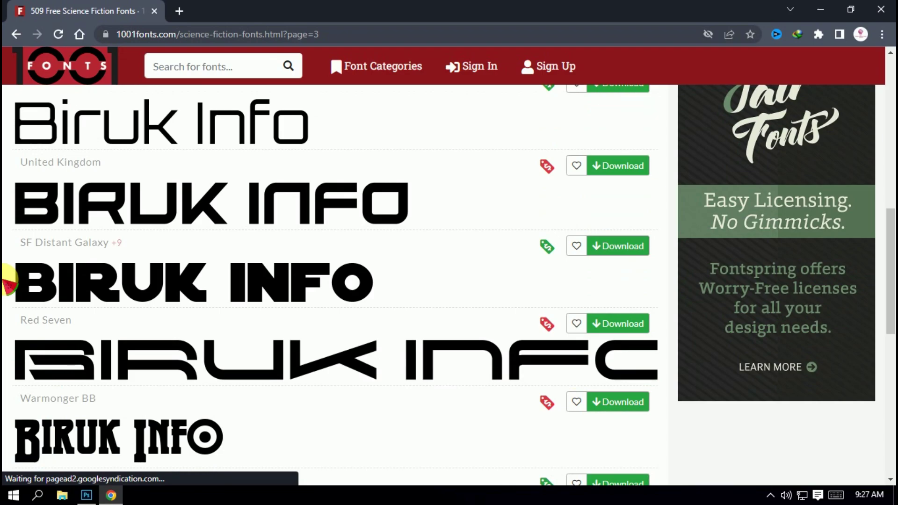
{"action": "scroll", "coordinate": [328, 280], "scroll_direction": "down", "scroll_amount": 4}
{"action": "scroll", "coordinate": [330, 276], "scroll_direction": "up", "scroll_amount": 6}
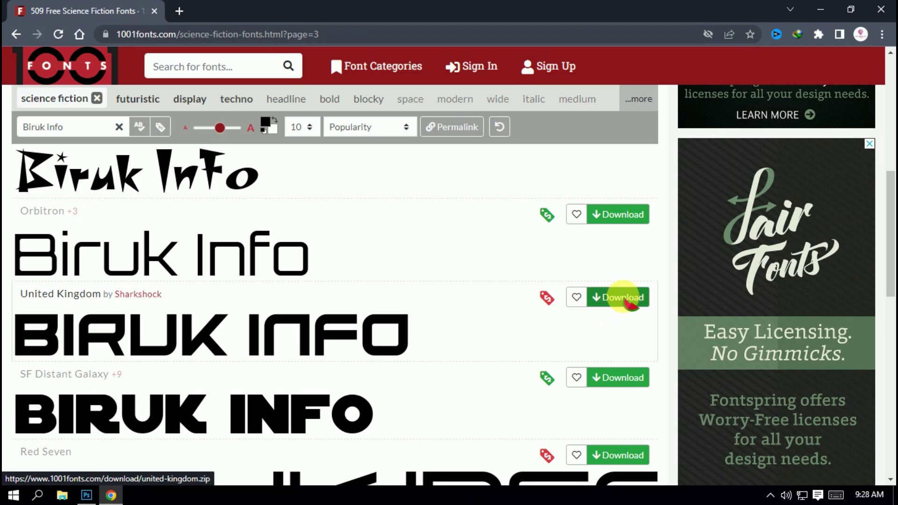
Download the United Kingdom font as united-kingdom.zip, dismissing IDM's serial warning page
{"action": "left_click", "coordinate": [621, 297]}
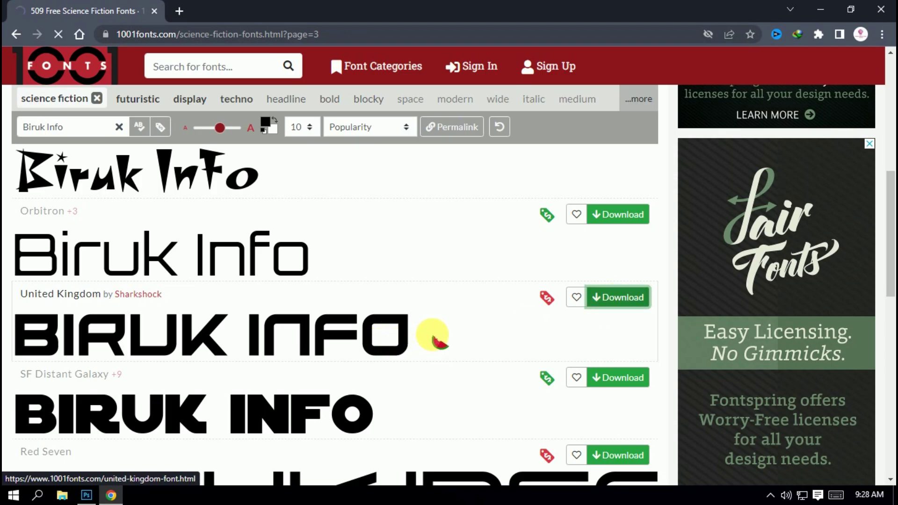
{"action": "left_click", "coordinate": [432, 309]}
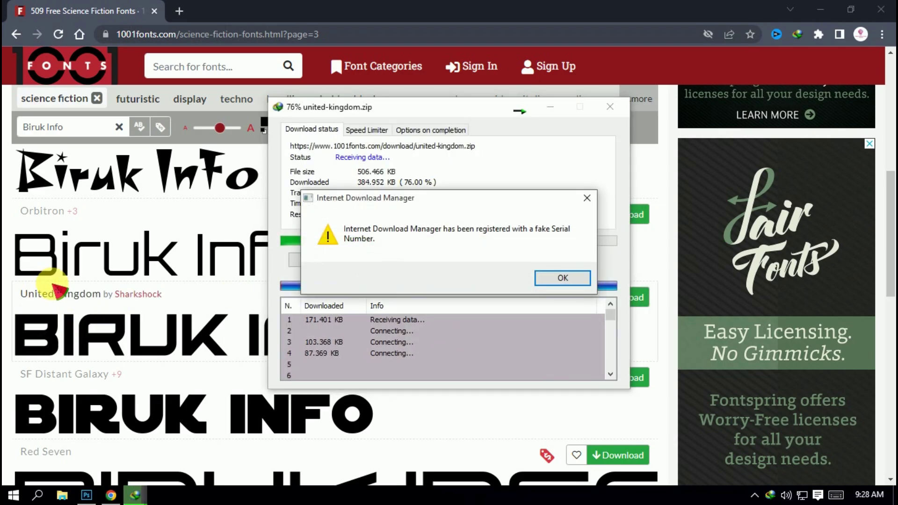
{"action": "left_click", "coordinate": [587, 199]}
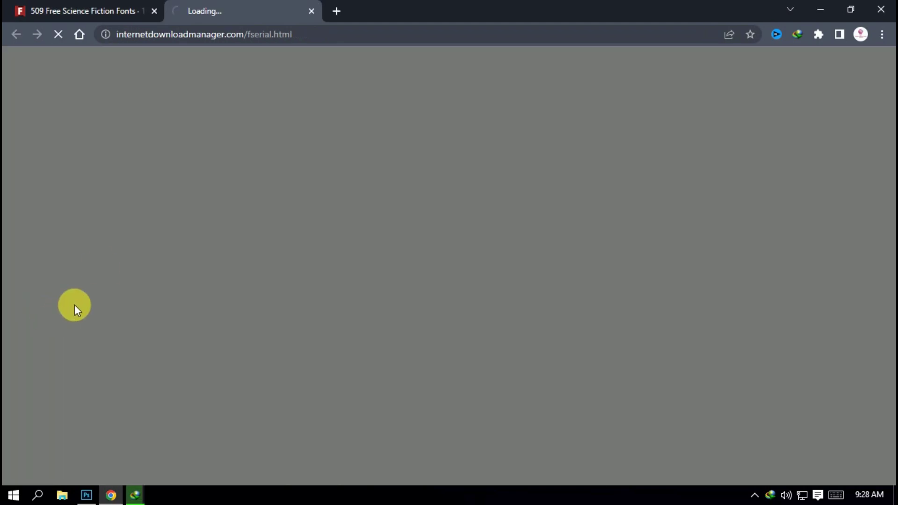
{"action": "left_click", "coordinate": [313, 11]}
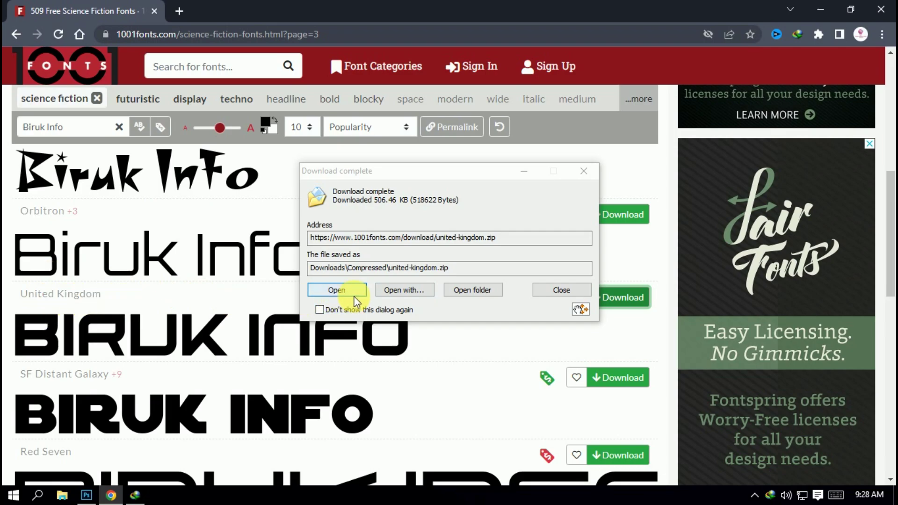
Close the download-complete notice and Chrome, then open the Start menu
{"action": "left_click", "coordinate": [556, 290]}
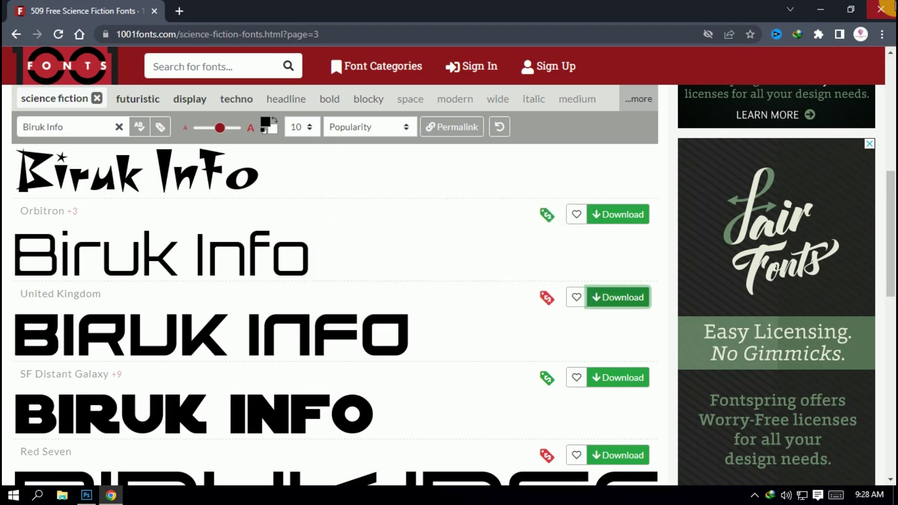
{"action": "left_click", "coordinate": [882, 9]}
{"action": "left_click", "coordinate": [12, 495]}
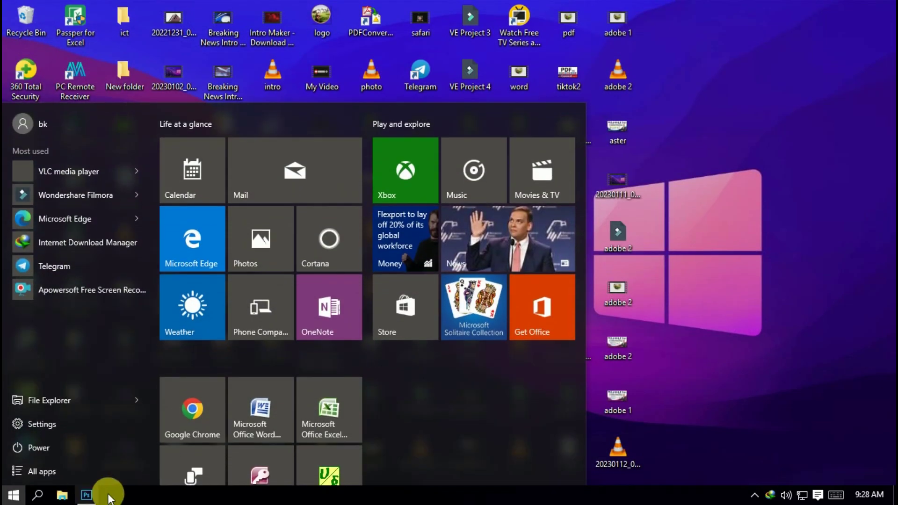
Return to Photoshop and browse fonts for Biruk Info, keeping Monotype Corsiva Regular
{"action": "left_click", "coordinate": [87, 497]}
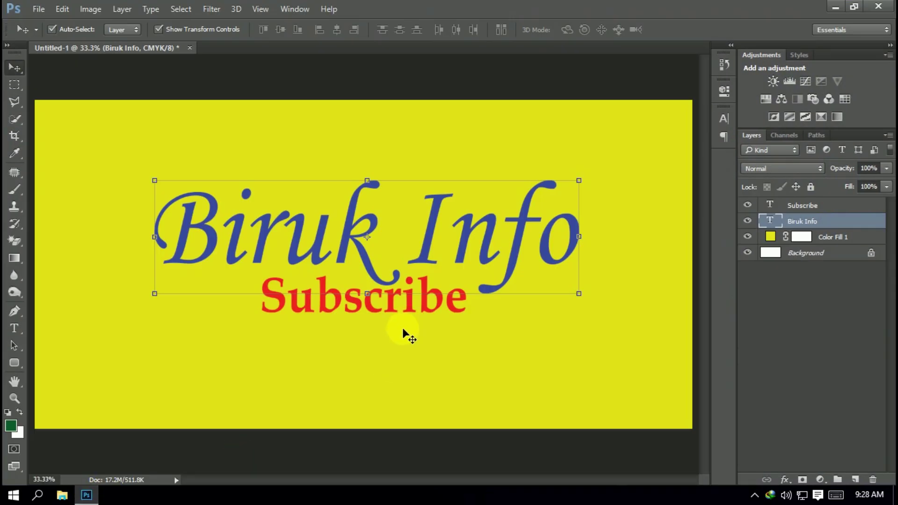
{"action": "double_click", "coordinate": [769, 220]}
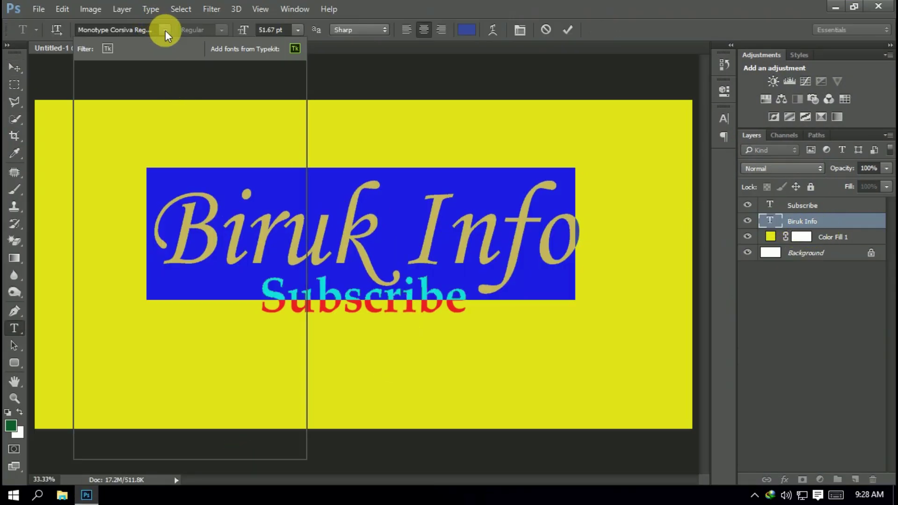
{"action": "left_click", "coordinate": [164, 30]}
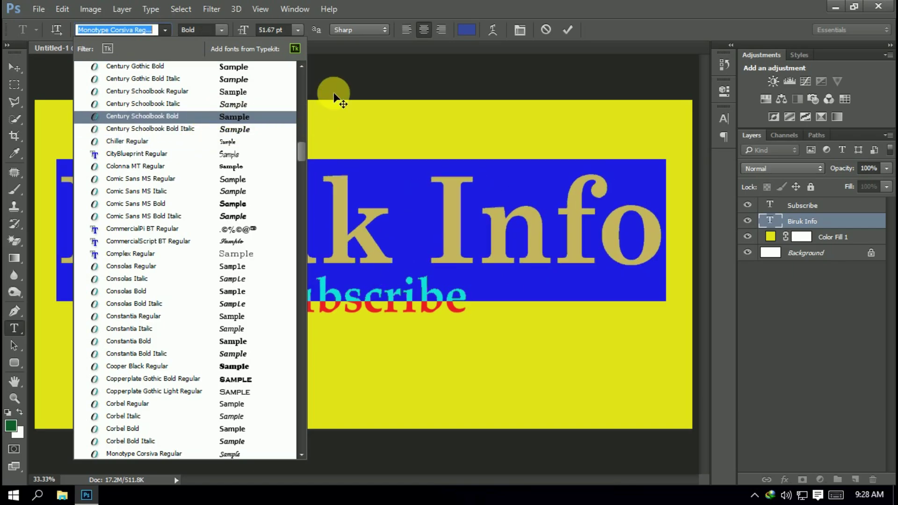
{"action": "key", "text": "Return"}
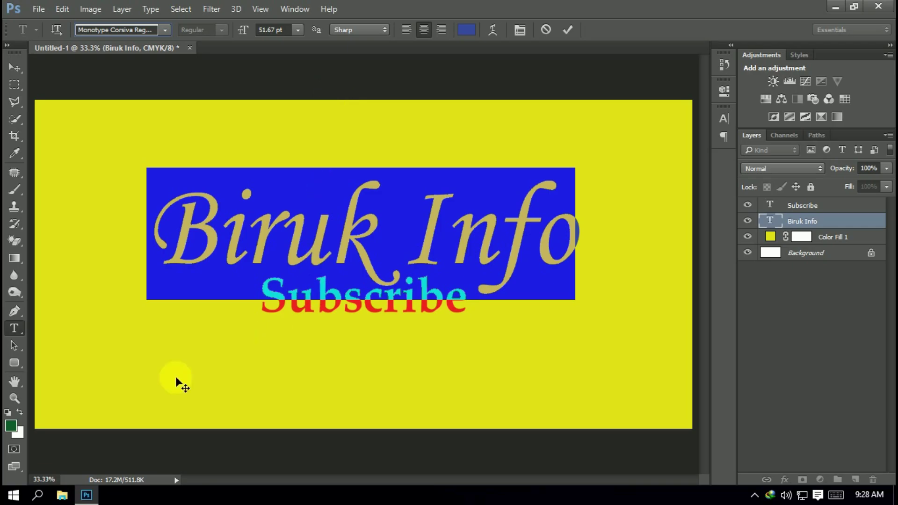
{"action": "left_click", "coordinate": [63, 495]}
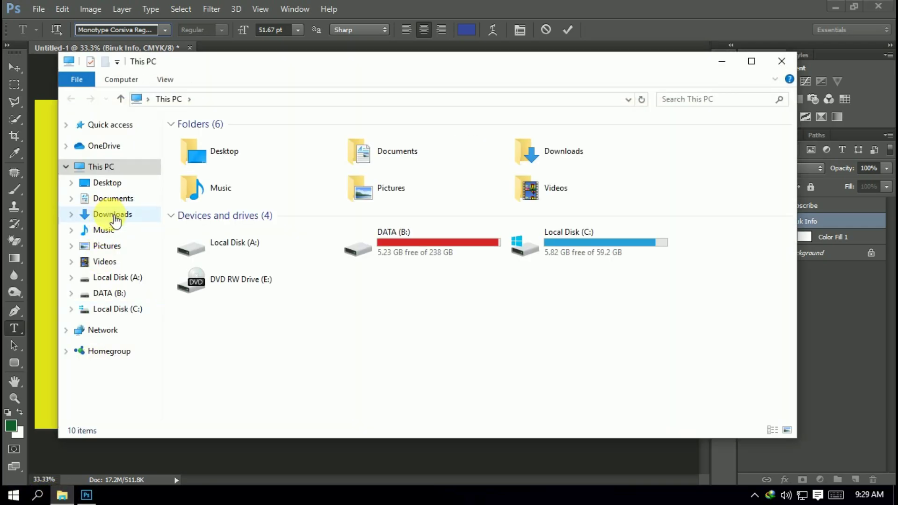
Open united-kingdom.zip from the Downloads\Compressed folder
{"action": "left_click", "coordinate": [114, 215]}
{"action": "left_click", "coordinate": [227, 262]}
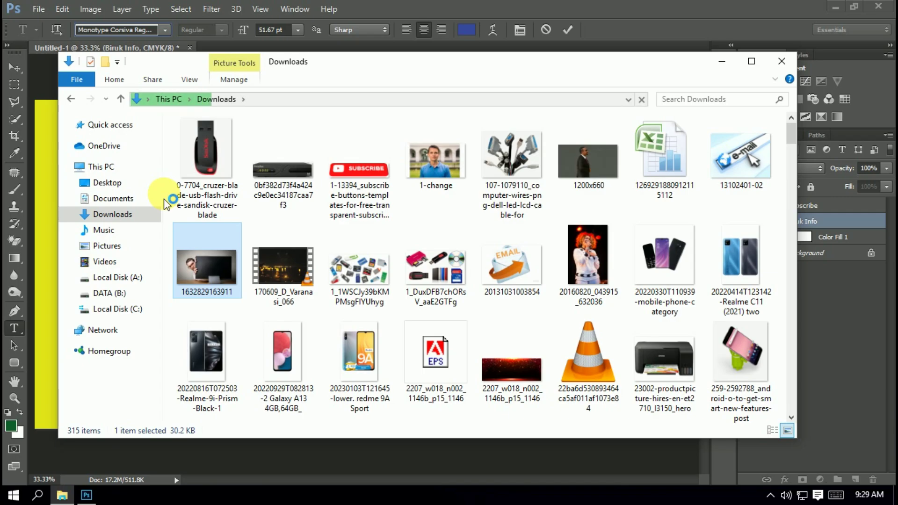
{"action": "left_click", "coordinate": [771, 495]}
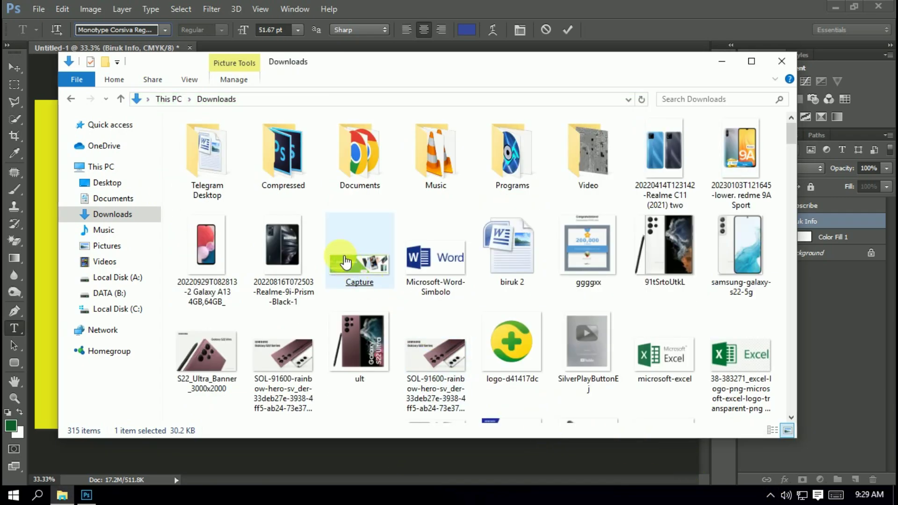
{"action": "left_click", "coordinate": [298, 192]}
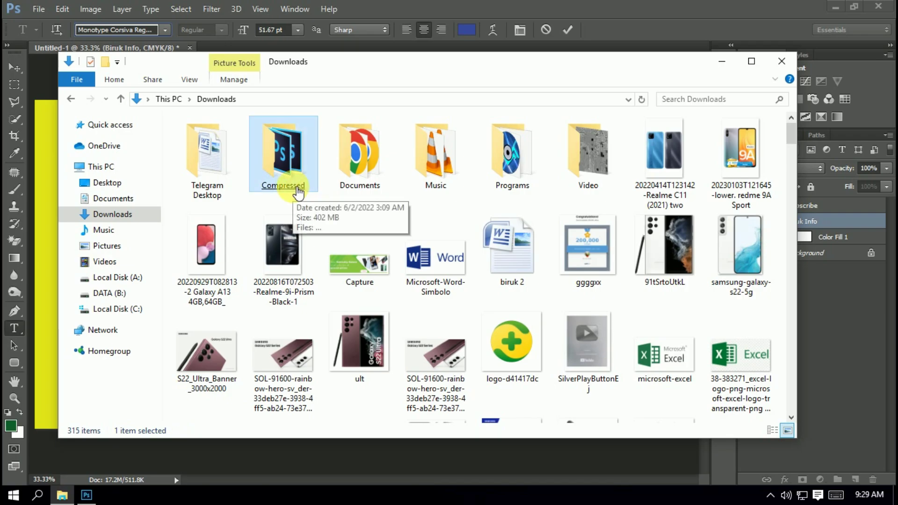
{"action": "double_click", "coordinate": [298, 190]}
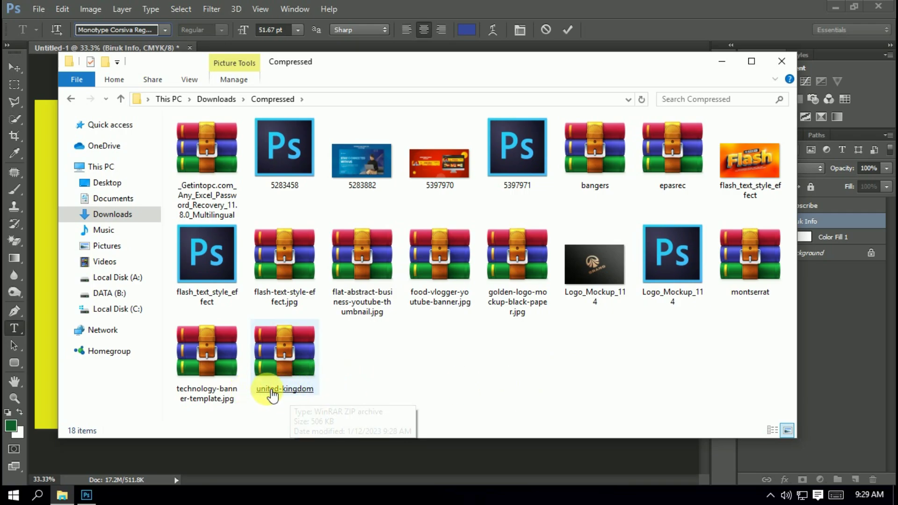
{"action": "double_click", "coordinate": [295, 390]}
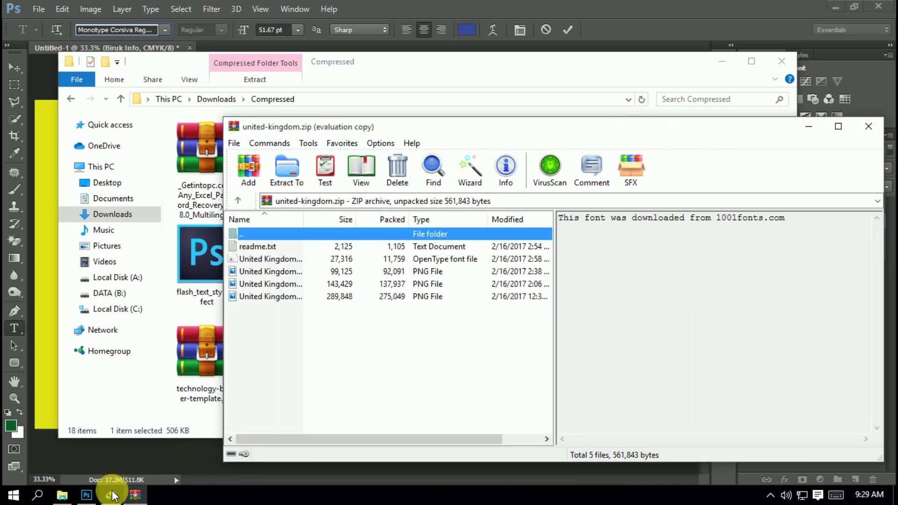
Exit the download manager and dismiss the WinRAR purchase reminder
{"action": "right_click", "coordinate": [117, 491]}
{"action": "left_click", "coordinate": [121, 475]}
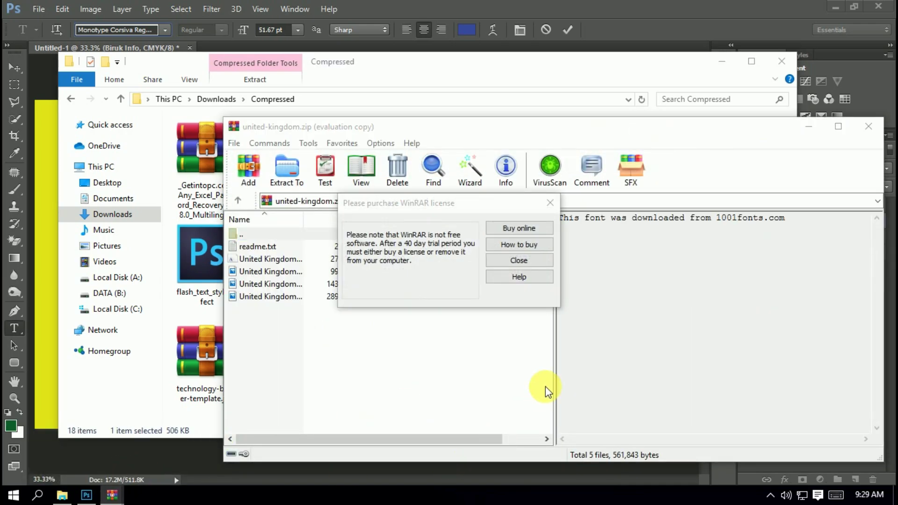
{"action": "left_click", "coordinate": [523, 260]}
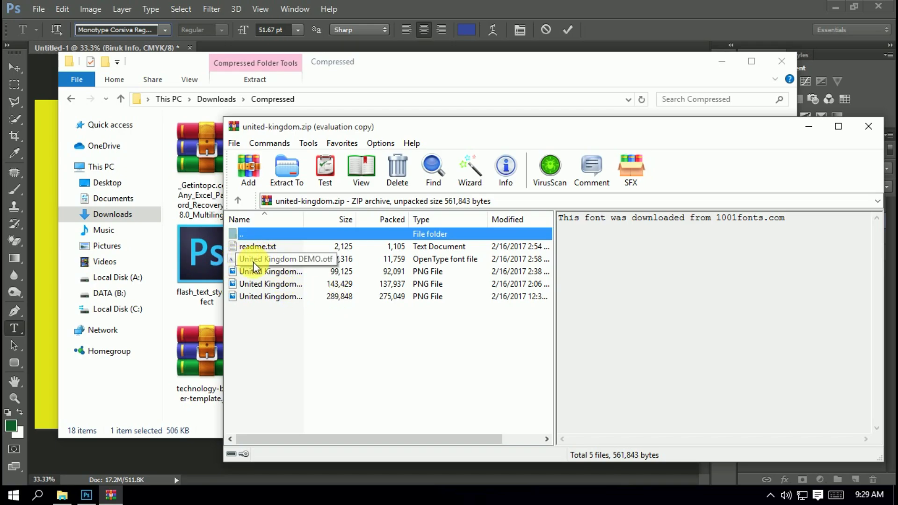
Install the United Kingdom DEMO.otf font from the archive and close its preview
{"action": "left_click", "coordinate": [295, 260]}
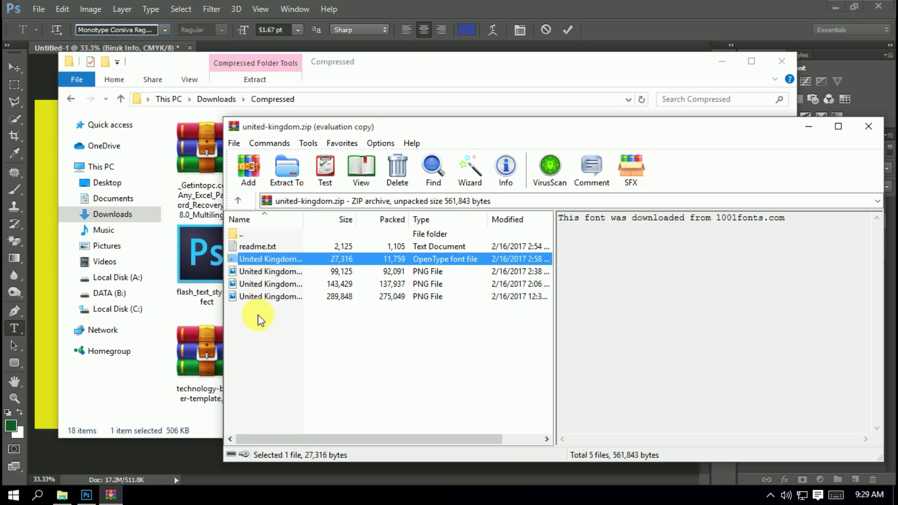
{"action": "key", "text": "Up"}
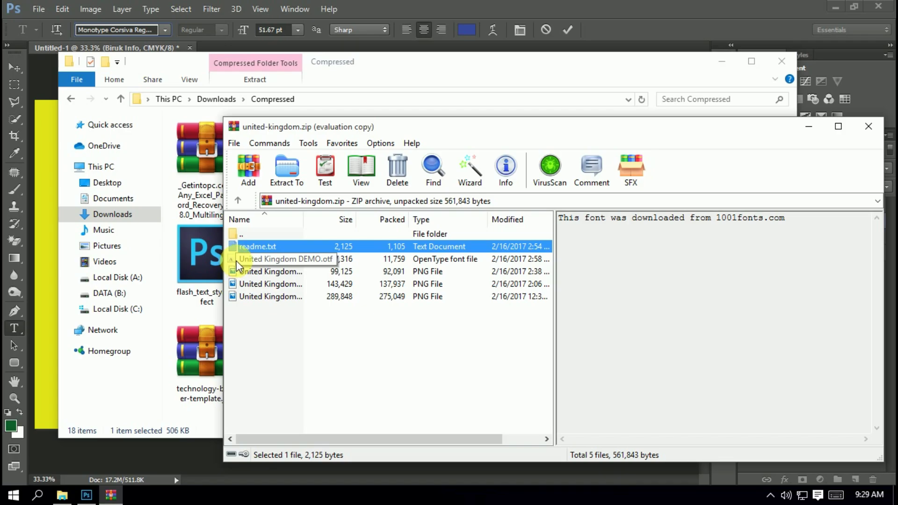
{"action": "double_click", "coordinate": [237, 260]}
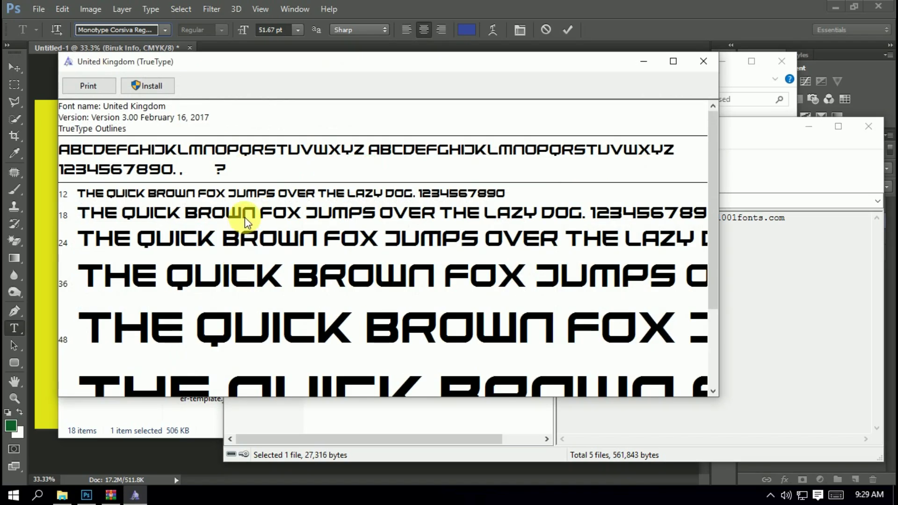
{"action": "left_click", "coordinate": [161, 86]}
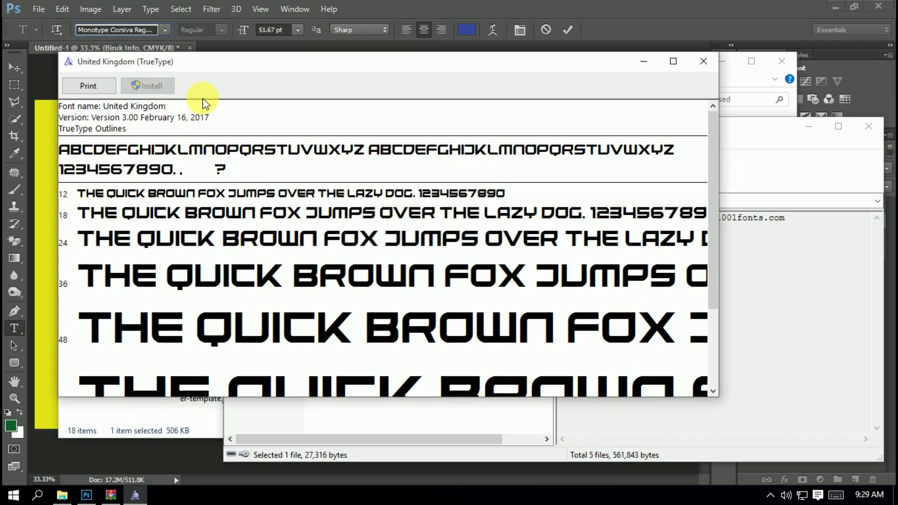
{"action": "left_click", "coordinate": [703, 61]}
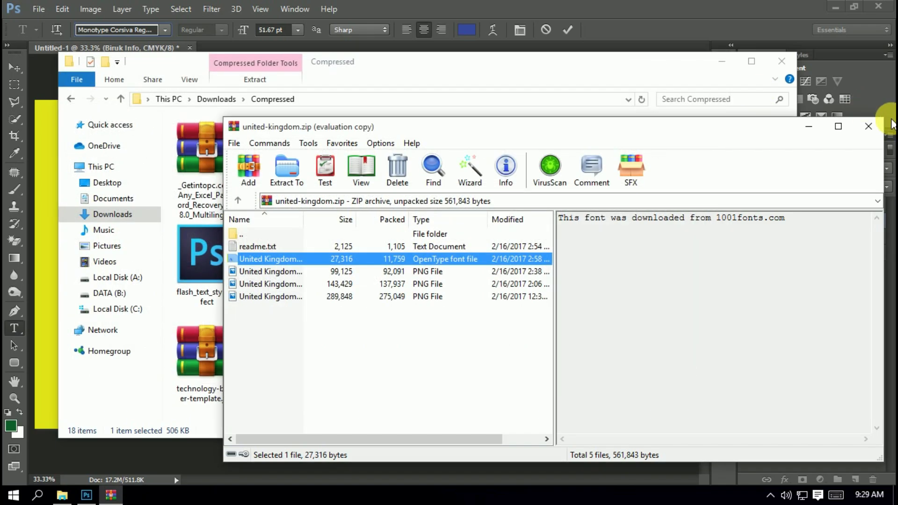
Close WinRAR and Explorer, then set the Biruk Info text to United Kingdom Regular
{"action": "left_click", "coordinate": [869, 127]}
{"action": "left_click", "coordinate": [788, 66]}
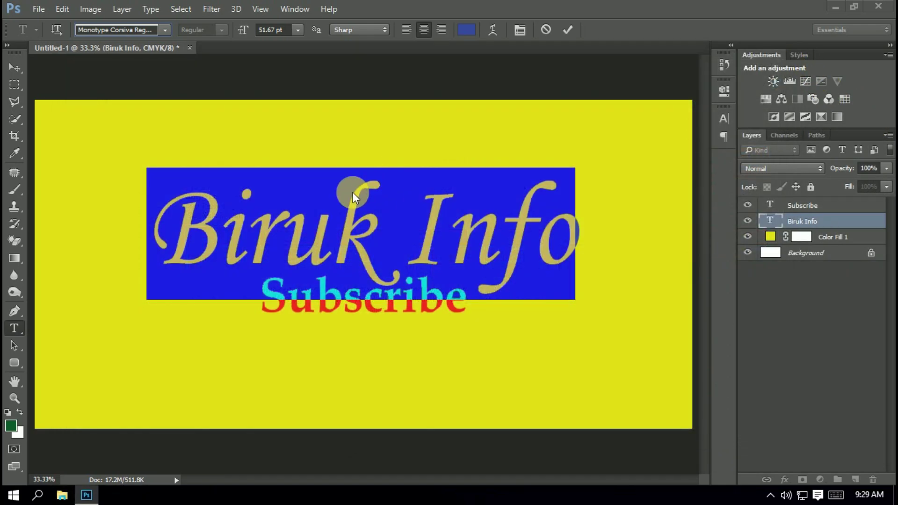
{"action": "left_click", "coordinate": [406, 251]}
{"action": "double_click", "coordinate": [770, 221]}
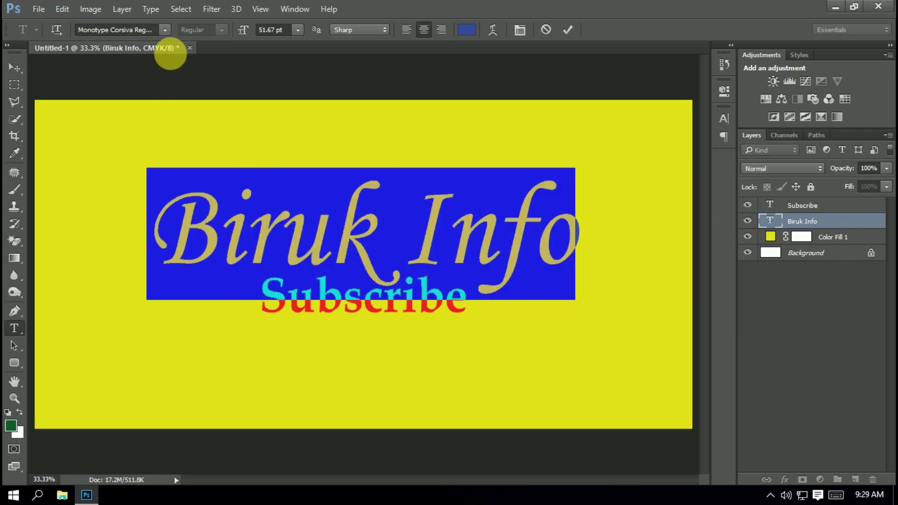
{"action": "left_click", "coordinate": [164, 29]}
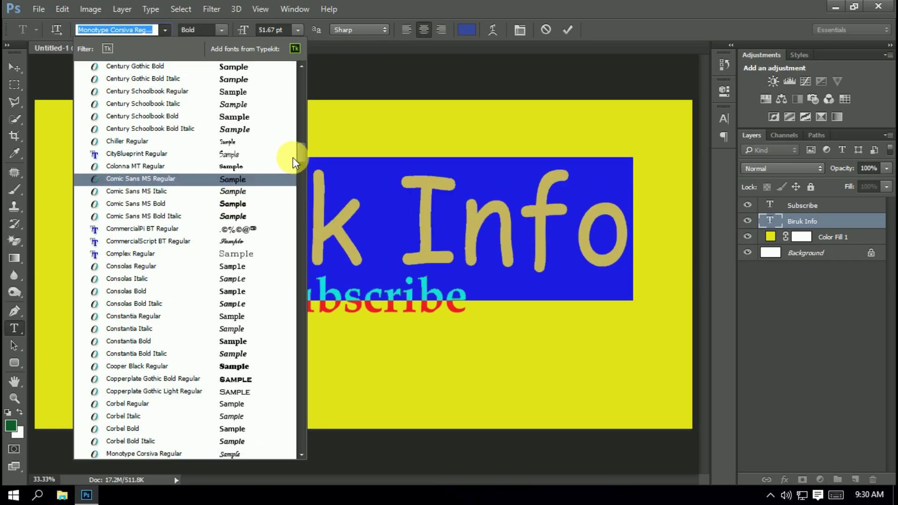
{"action": "left_click_drag", "start_coordinate": [301, 153], "coordinate": [333, 400]}
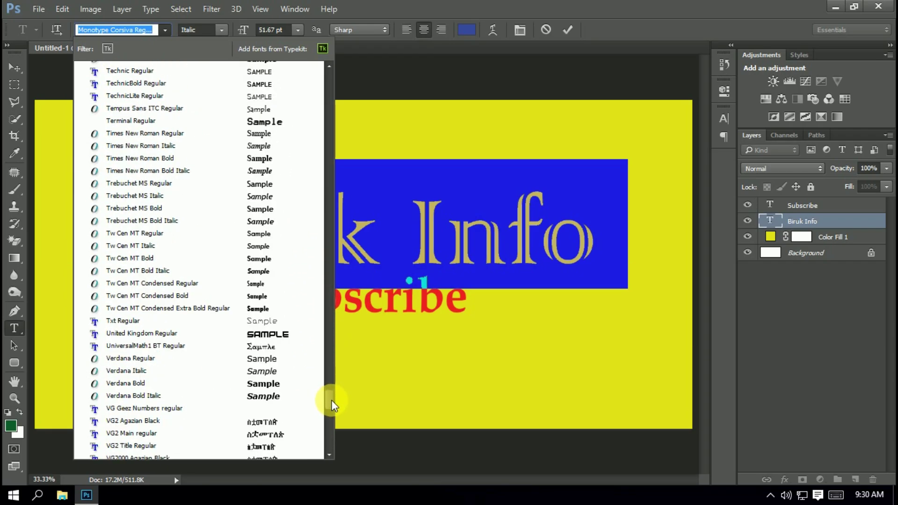
{"action": "left_click", "coordinate": [176, 334]}
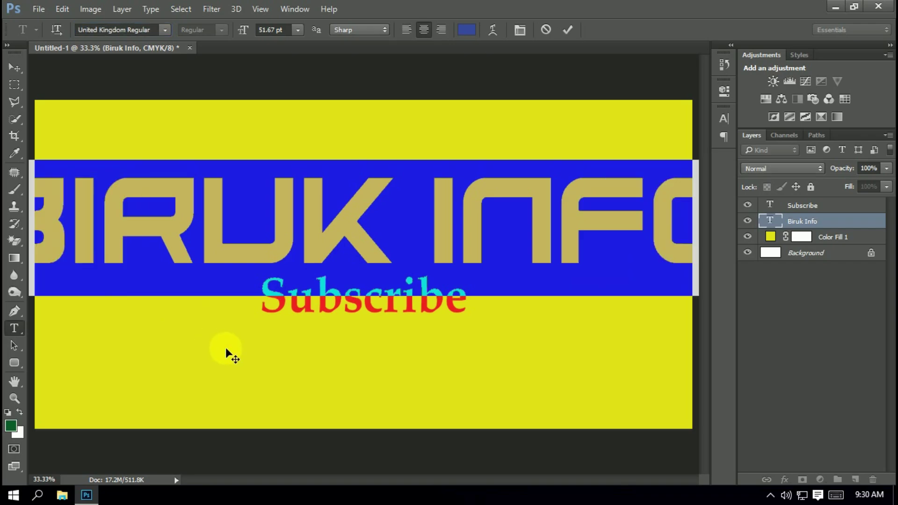
Commit the text edit and shift BIRUK INFO about 225 px right
{"action": "left_click", "coordinate": [246, 289]}
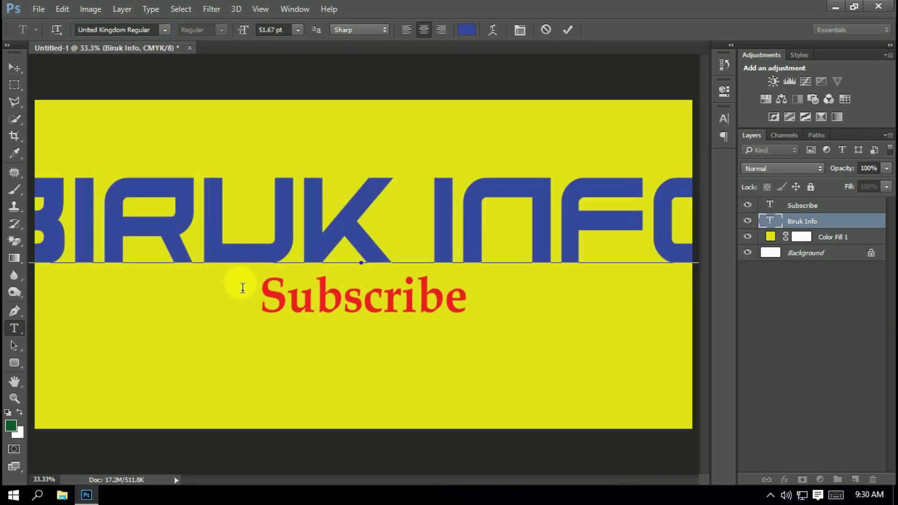
{"action": "left_click", "coordinate": [15, 68]}
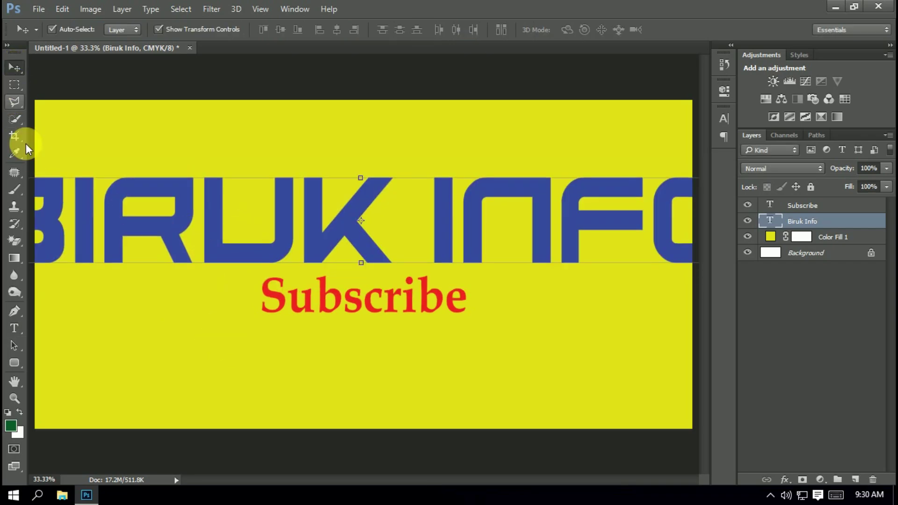
{"action": "left_click_drag", "start_coordinate": [91, 218], "coordinate": [287, 230]}
Scale BIRUK INFO to 73.40% width and about 86% height, nudge it right, and apply
{"action": "left_click", "coordinate": [87, 225]}
{"action": "left_click_drag", "start_coordinate": [348, 235], "coordinate": [137, 232]}
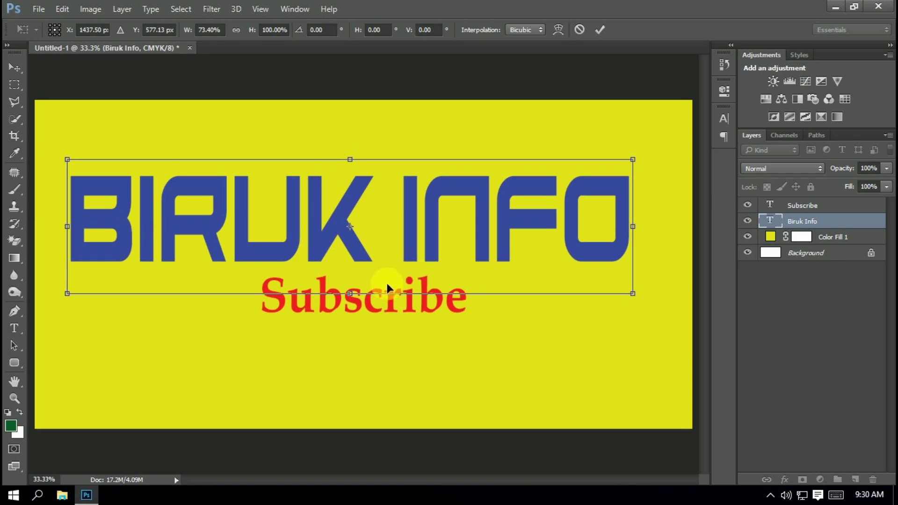
{"action": "left_click_drag", "start_coordinate": [355, 304], "coordinate": [351, 276]}
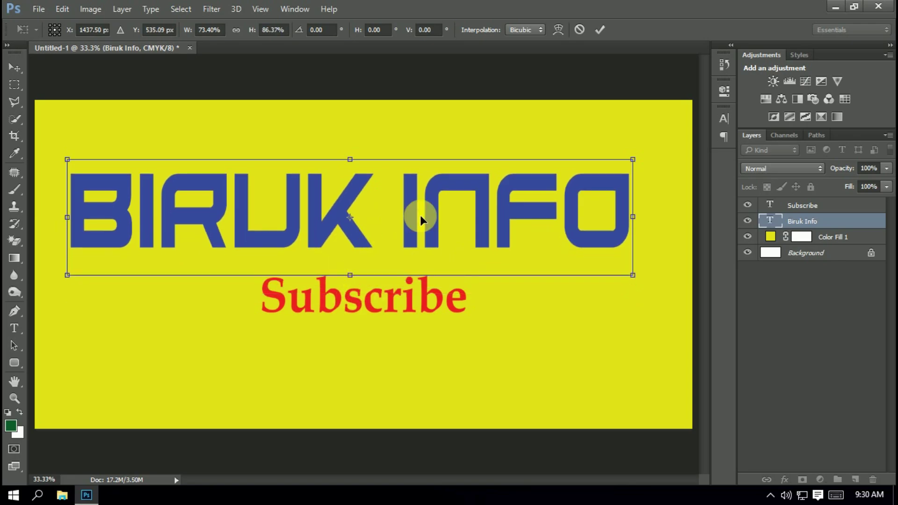
{"action": "left_click_drag", "start_coordinate": [426, 218], "coordinate": [426, 219]}
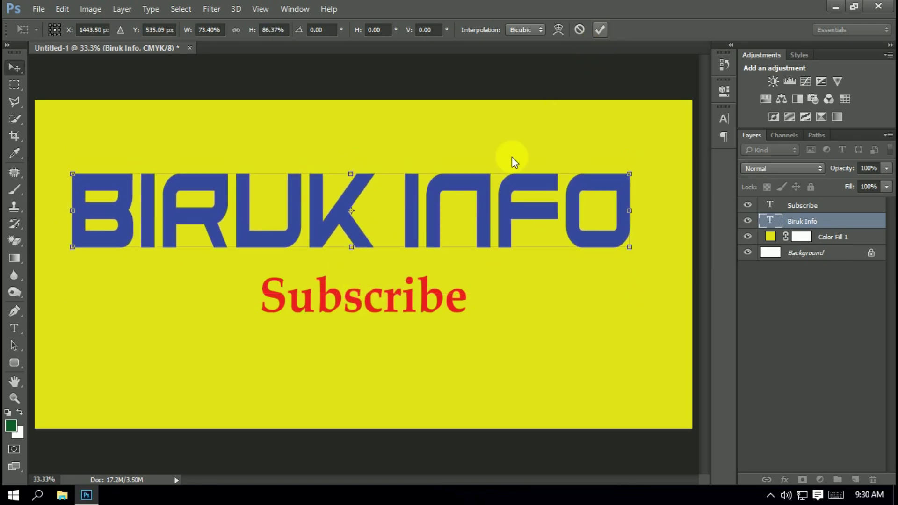
{"action": "key", "text": "Return"}
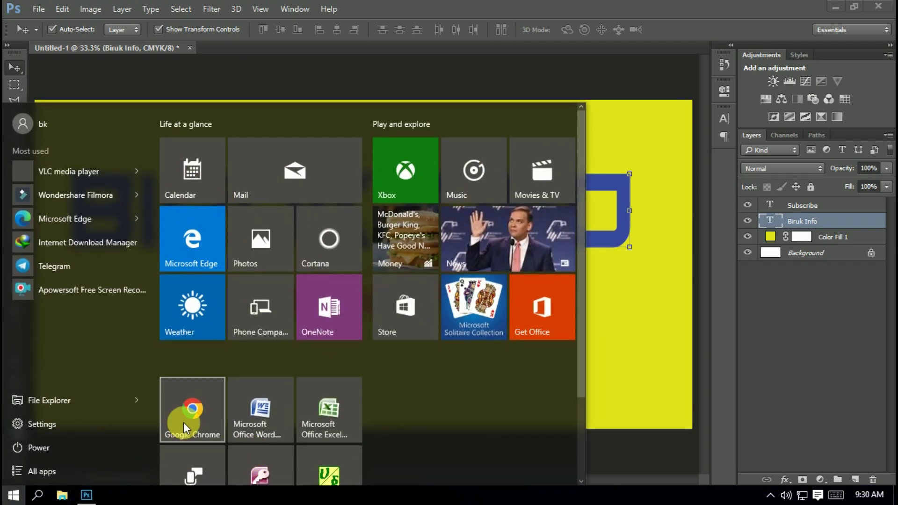
Launch Chrome, search Google for '1001 fonts' and open the 1001fonts.com site
{"action": "left_click", "coordinate": [406, 414]}
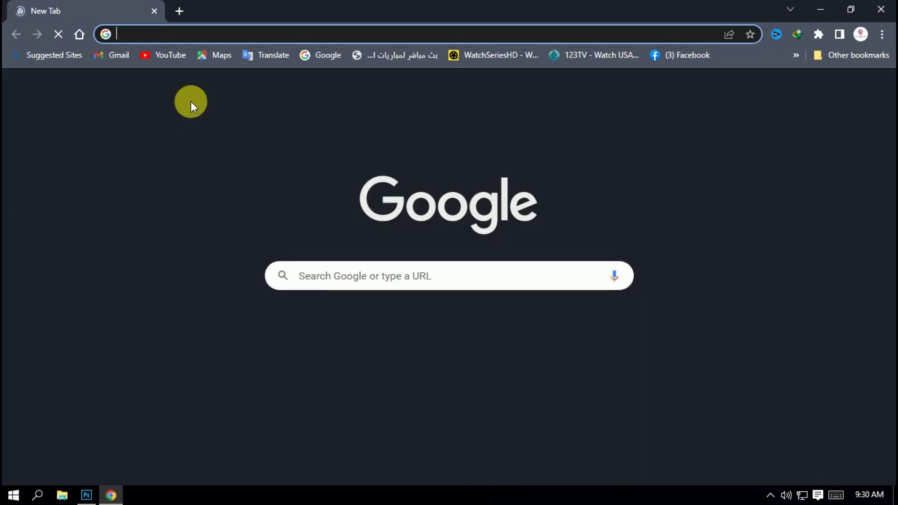
{"action": "left_click", "coordinate": [400, 283]}
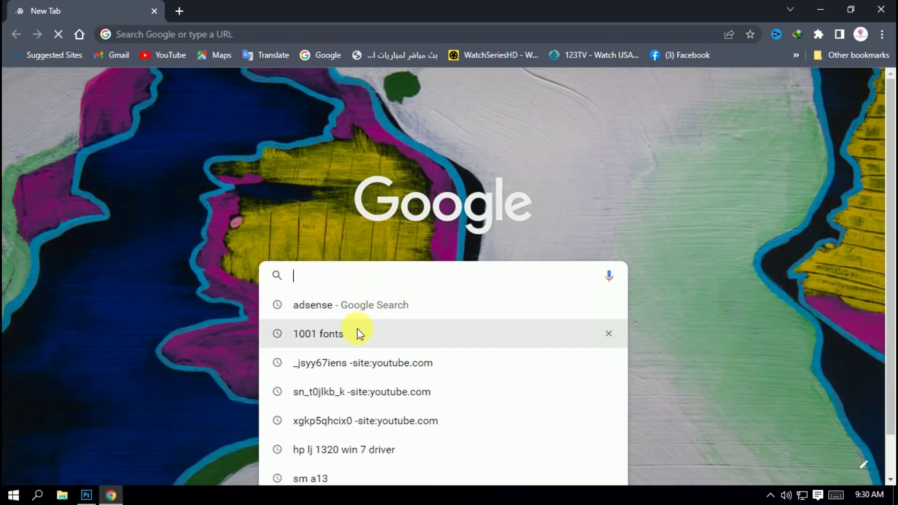
{"action": "left_click", "coordinate": [357, 332]}
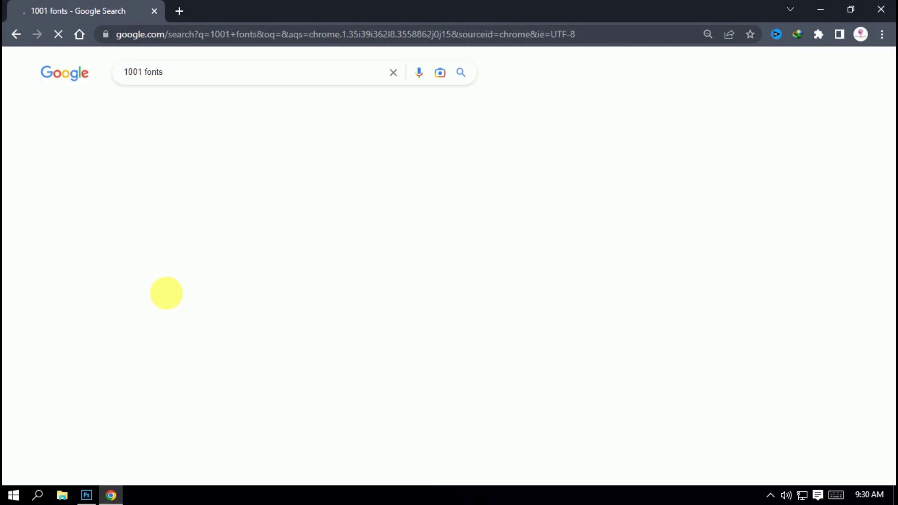
{"action": "left_click", "coordinate": [160, 162]}
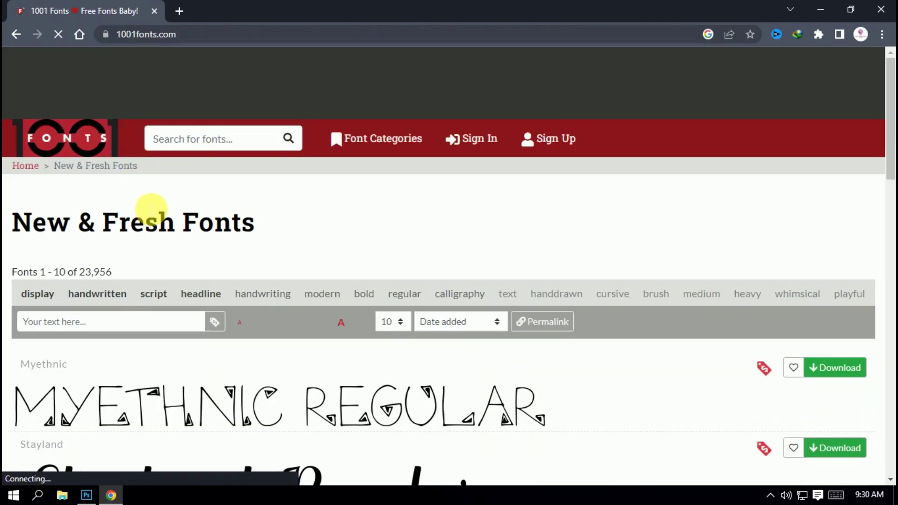
Focus the custom preview text field and bring up the touch keyboard in capitals
{"action": "left_click", "coordinate": [89, 327]}
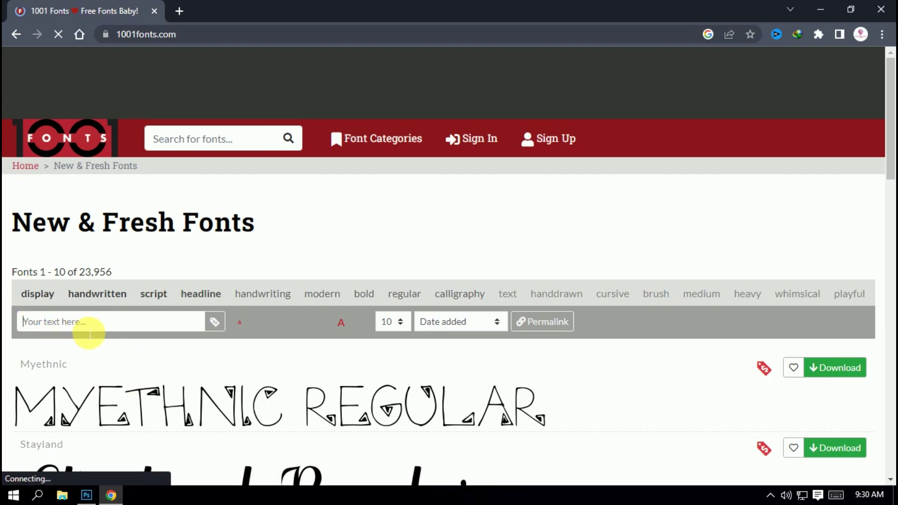
{"action": "left_click", "coordinate": [837, 495]}
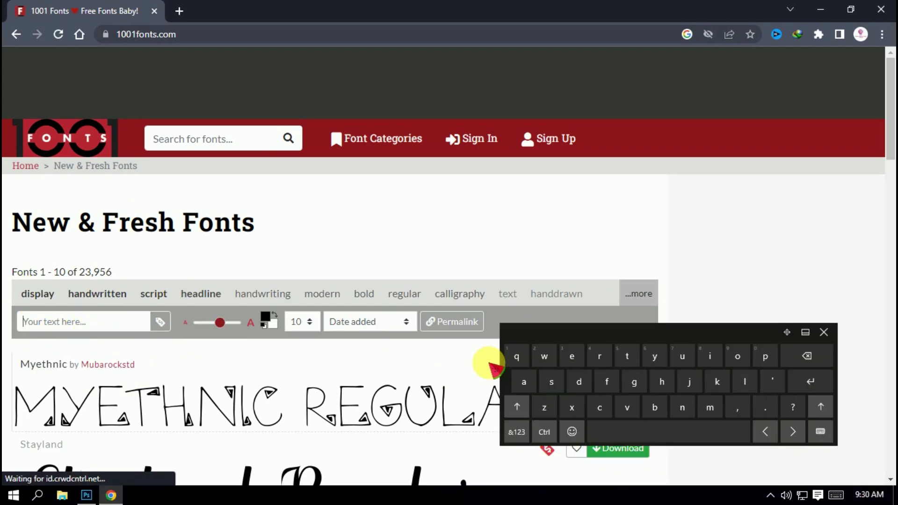
{"action": "left_click", "coordinate": [529, 372]}
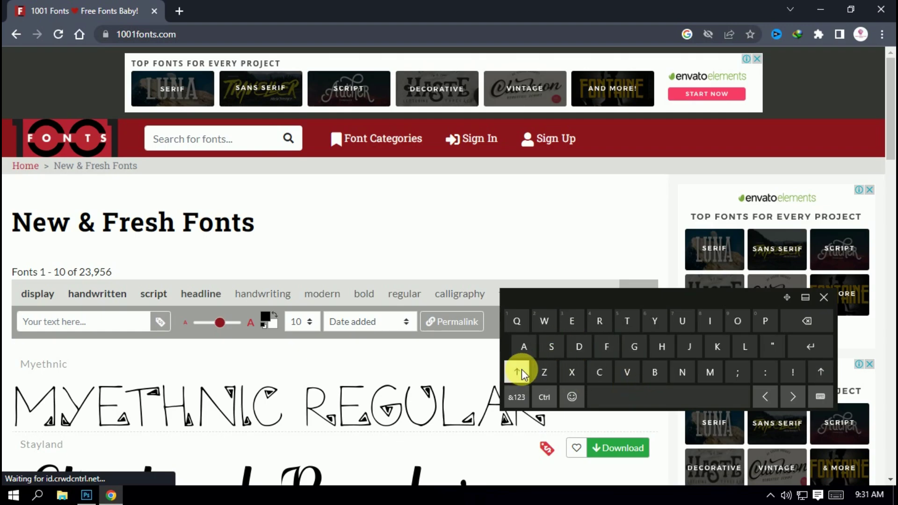
Type 'Subscribe' as the preview text and apply it to every font
{"action": "left_click", "coordinate": [554, 352]}
{"action": "left_click", "coordinate": [651, 371]}
{"action": "left_click", "coordinate": [797, 322]}
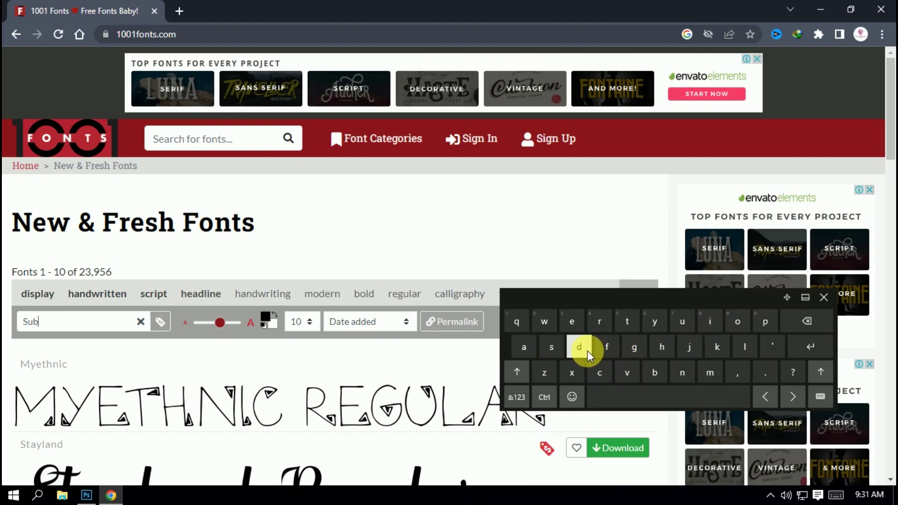
{"action": "left_click", "coordinate": [600, 372]}
{"action": "left_click", "coordinate": [599, 321]}
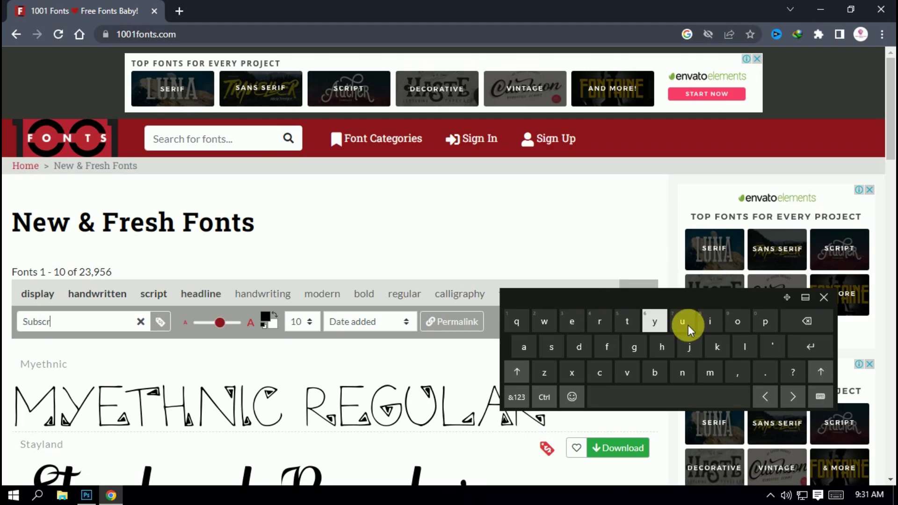
{"action": "left_click", "coordinate": [656, 373]}
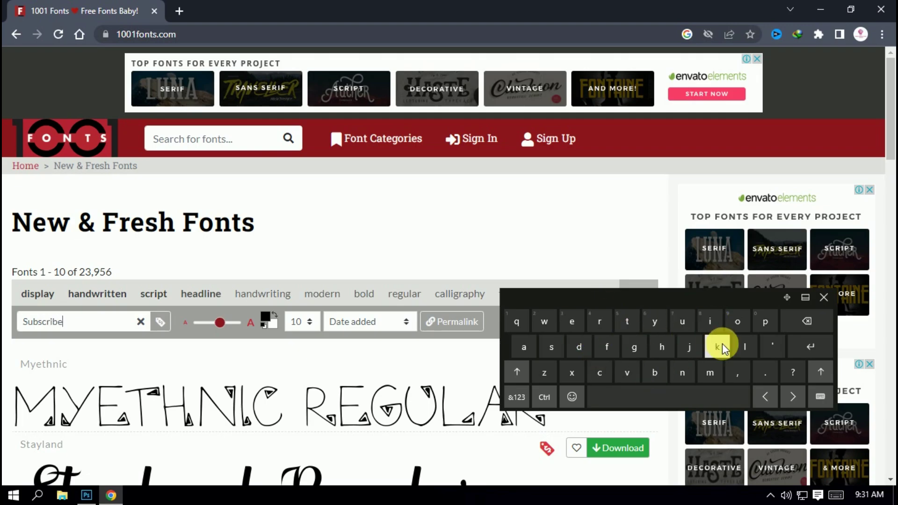
{"action": "left_click", "coordinate": [825, 298]}
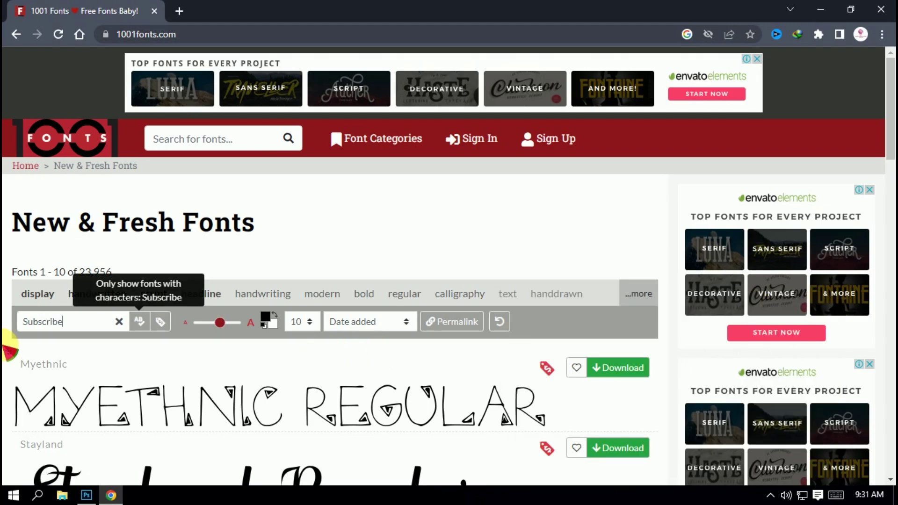
Scroll through the font list to compare the Subscribe samples
{"action": "scroll", "coordinate": [7, 348], "scroll_direction": "down", "scroll_amount": 1}
{"action": "scroll", "coordinate": [7, 349], "scroll_direction": "down", "scroll_amount": 3}
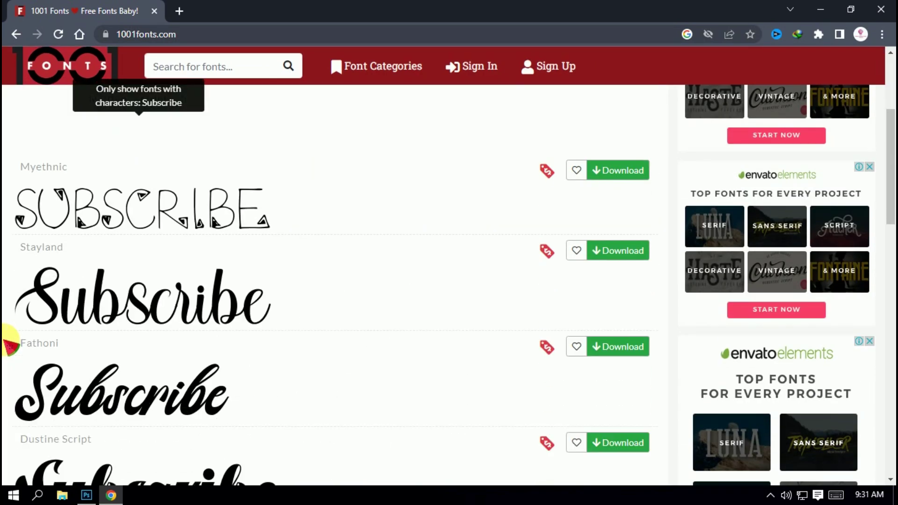
{"action": "scroll", "coordinate": [9, 346], "scroll_direction": "down", "scroll_amount": 6}
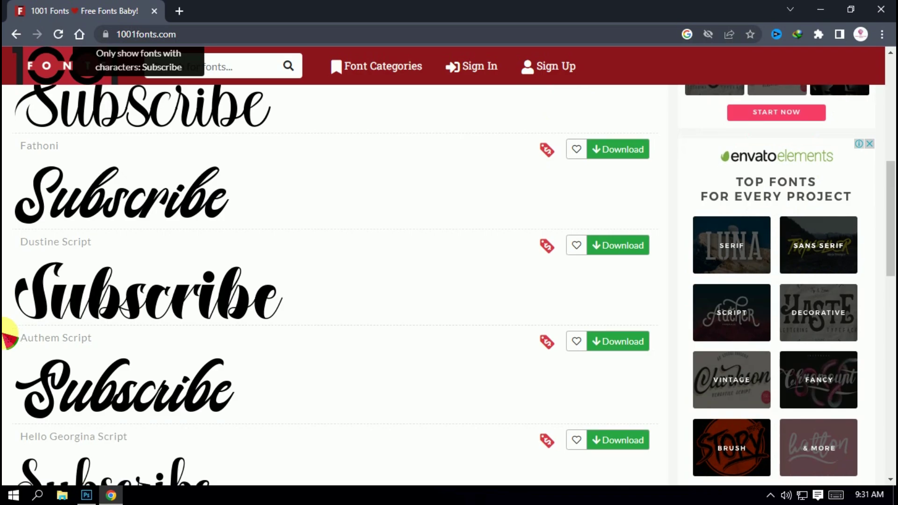
{"action": "scroll", "coordinate": [10, 338], "scroll_direction": "down", "scroll_amount": 4}
{"action": "scroll", "coordinate": [9, 338], "scroll_direction": "down", "scroll_amount": 6}
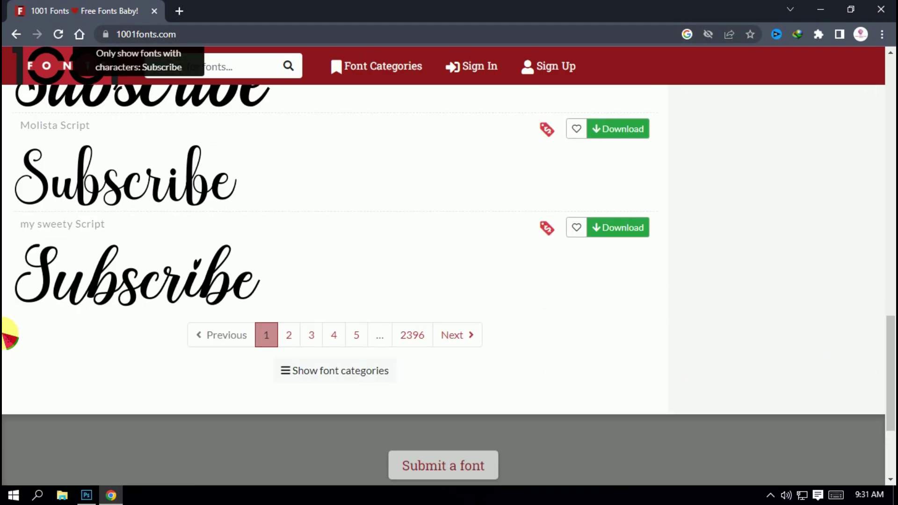
{"action": "scroll", "coordinate": [84, 334], "scroll_direction": "up", "scroll_amount": 15}
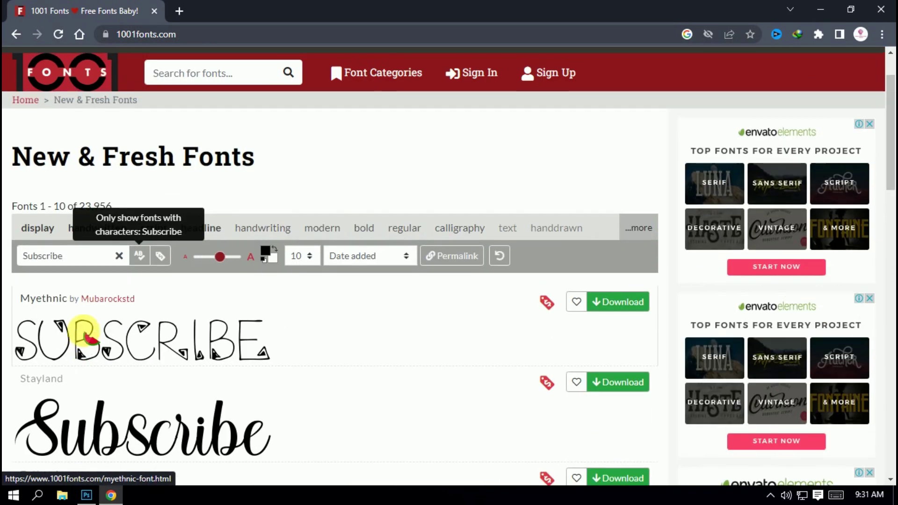
{"action": "scroll", "coordinate": [84, 335], "scroll_direction": "down", "scroll_amount": 10}
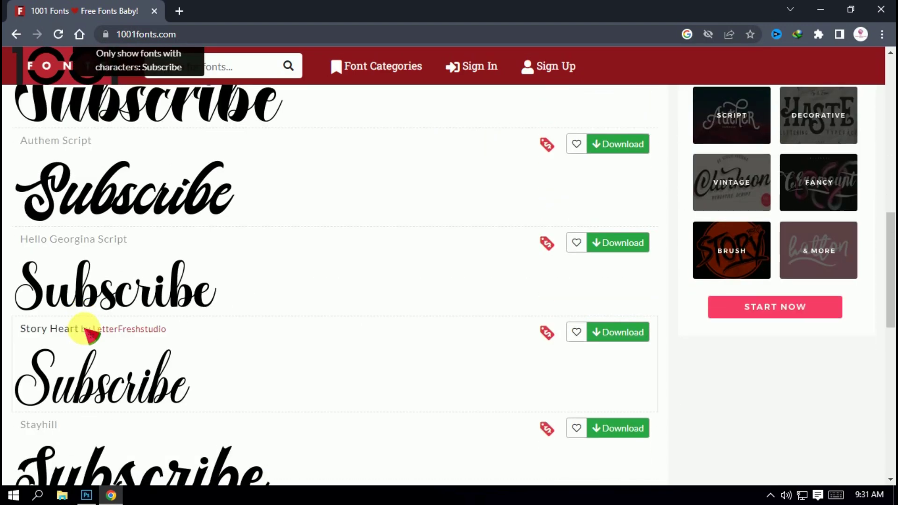
{"action": "scroll", "coordinate": [10, 331], "scroll_direction": "up", "scroll_amount": 10}
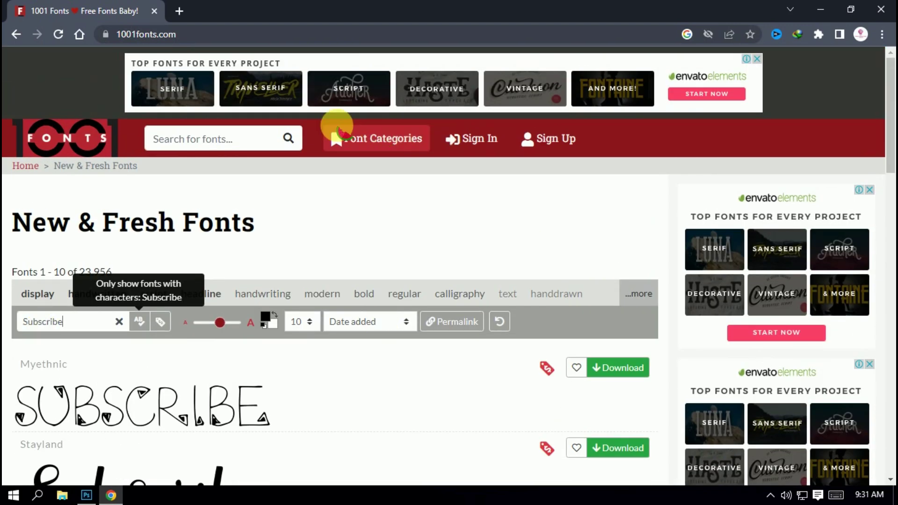
Filter the font list to the Wedding category and browse the results
{"action": "left_click", "coordinate": [388, 138]}
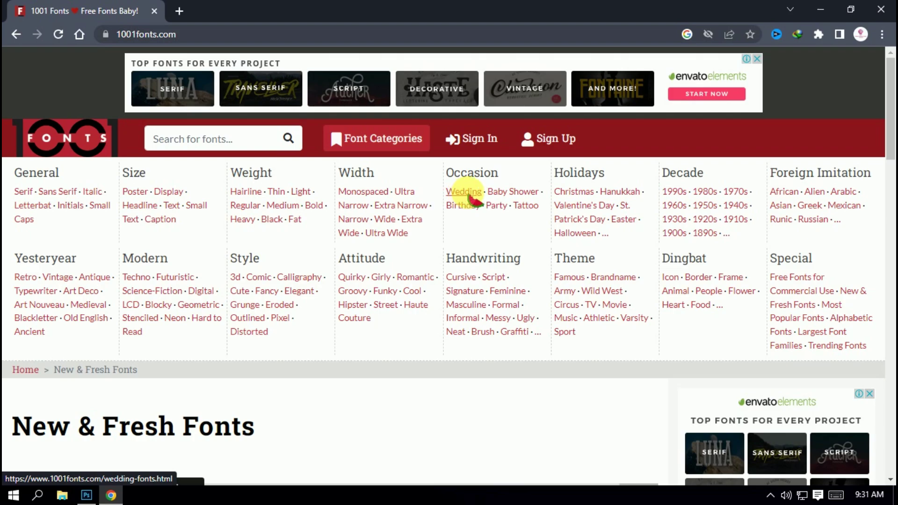
{"action": "left_click", "coordinate": [464, 192]}
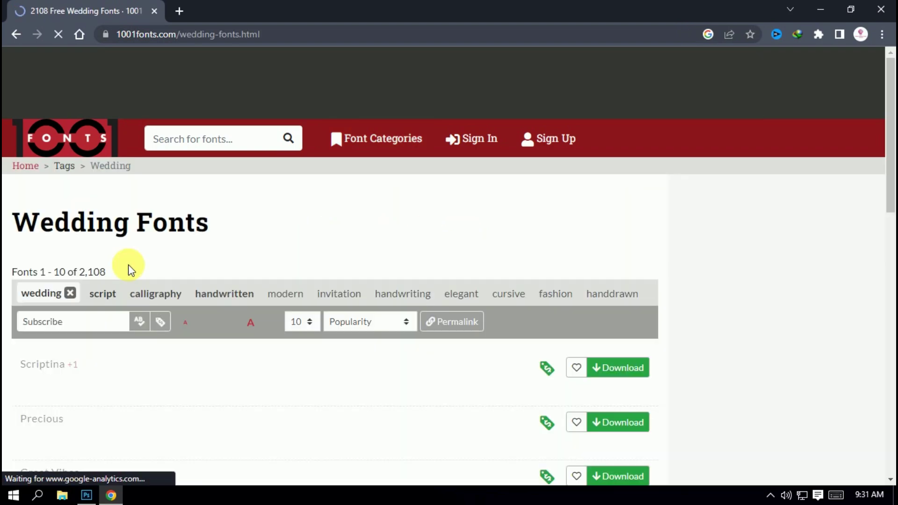
{"action": "scroll", "coordinate": [7, 291], "scroll_direction": "down", "scroll_amount": 4}
{"action": "scroll", "coordinate": [9, 290], "scroll_direction": "up", "scroll_amount": 3}
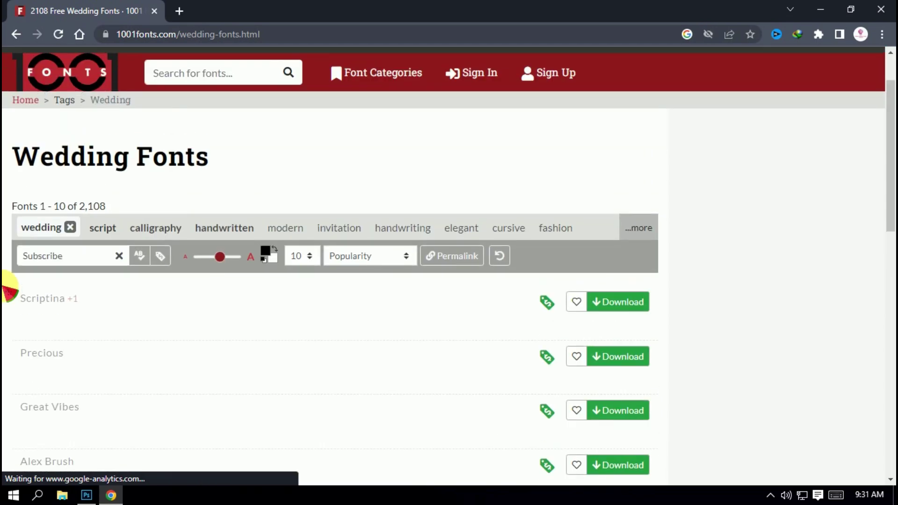
{"action": "scroll", "coordinate": [10, 290], "scroll_direction": "down", "scroll_amount": 3}
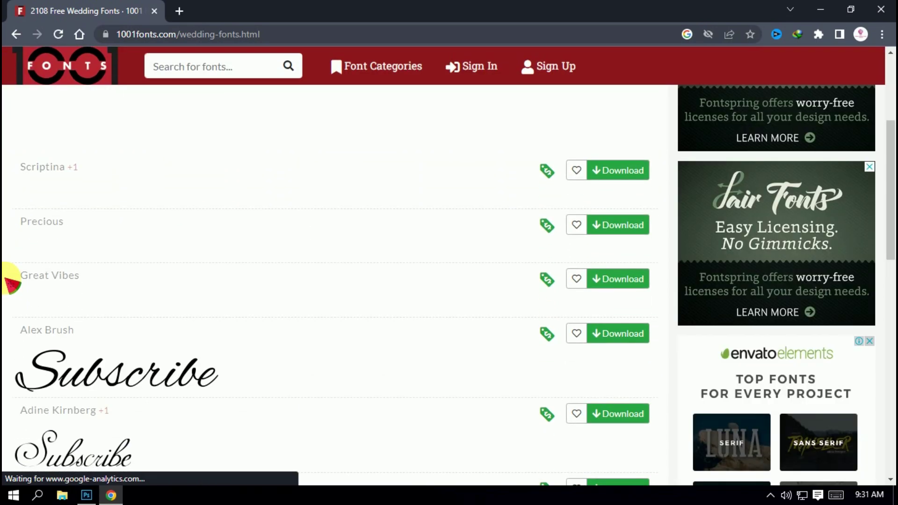
{"action": "scroll", "coordinate": [9, 285], "scroll_direction": "up", "scroll_amount": 3}
{"action": "scroll", "coordinate": [9, 284], "scroll_direction": "down", "scroll_amount": 1}
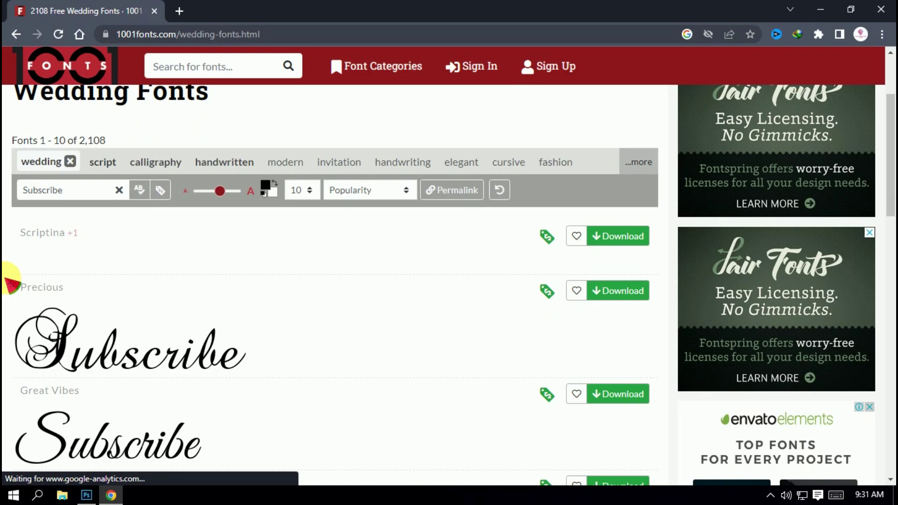
{"action": "scroll", "coordinate": [10, 286], "scroll_direction": "down", "scroll_amount": 12}
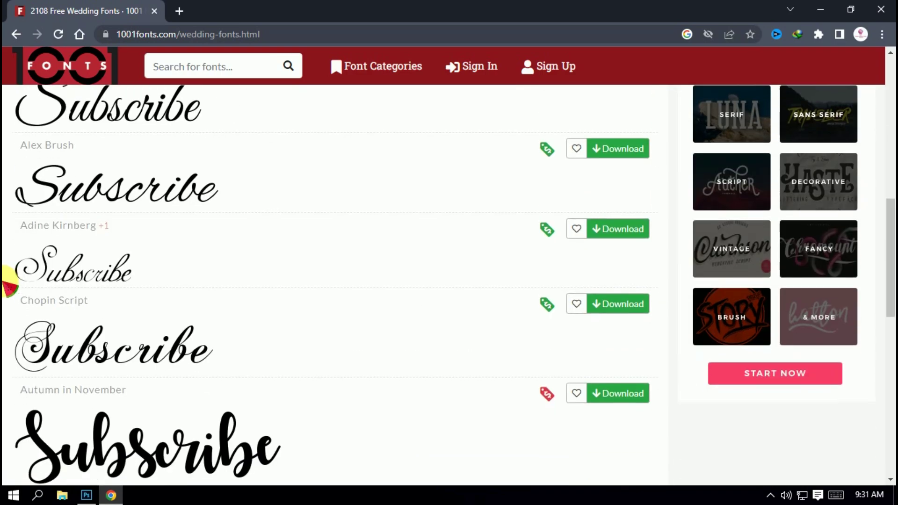
{"action": "scroll", "coordinate": [9, 285], "scroll_direction": "down", "scroll_amount": 5}
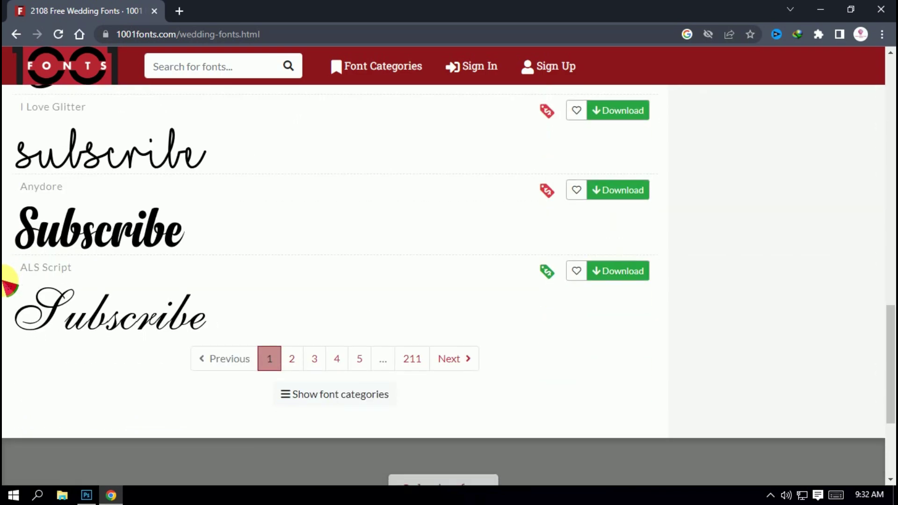
{"action": "scroll", "coordinate": [10, 286], "scroll_direction": "up", "scroll_amount": 12}
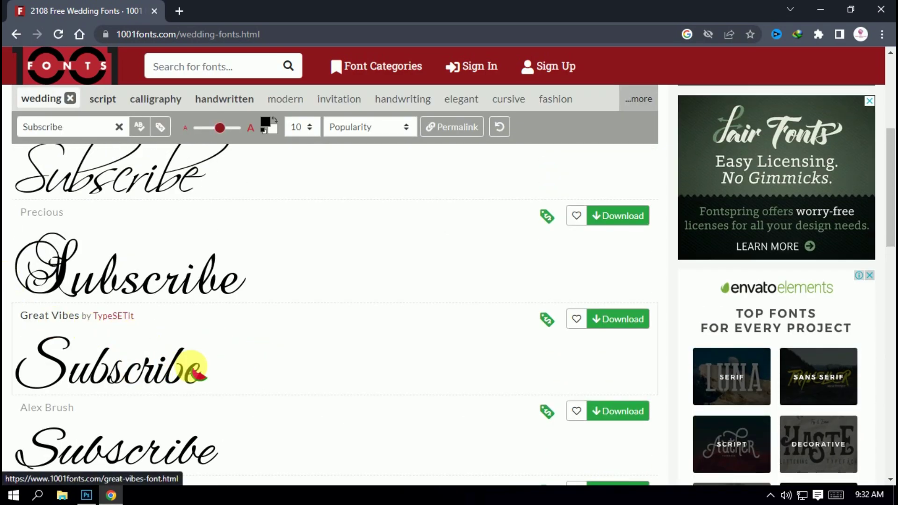
Download Great Vibes as great-vibes.zip and return to the Photoshop banner document
{"action": "left_click", "coordinate": [619, 326]}
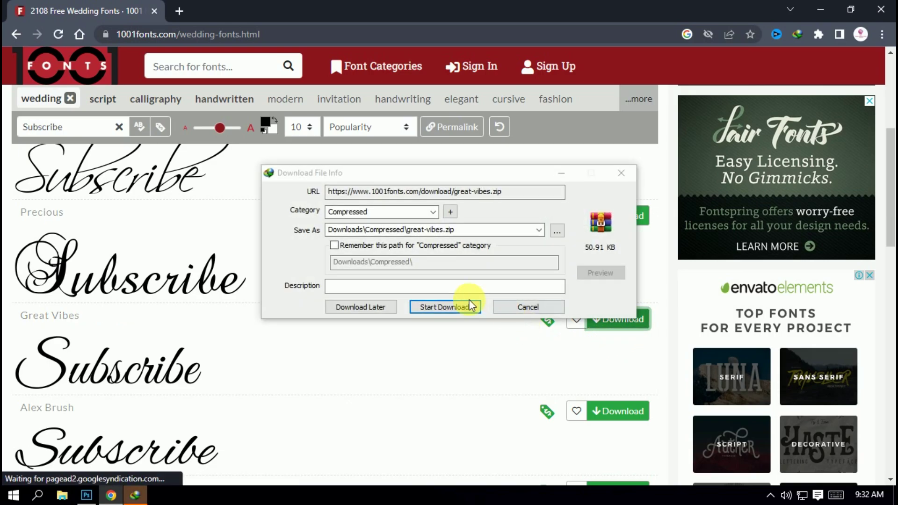
{"action": "left_click", "coordinate": [444, 305]}
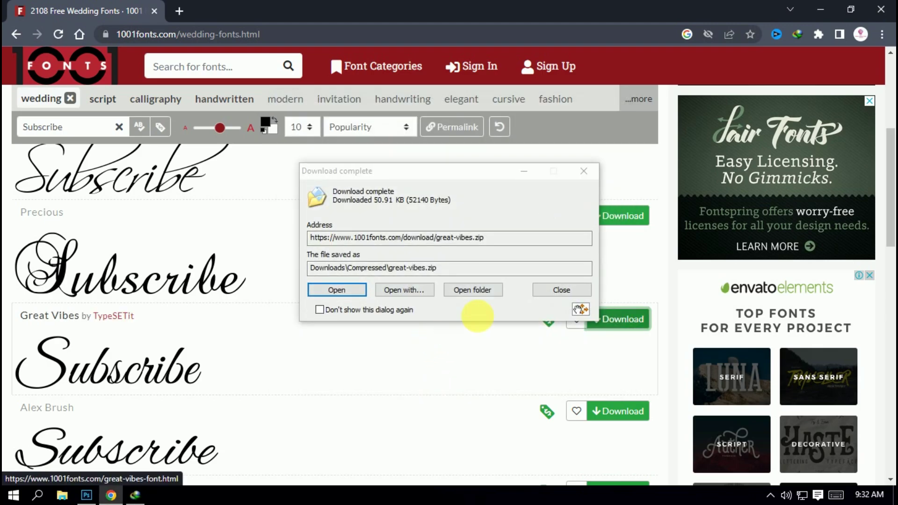
{"action": "left_click", "coordinate": [561, 290]}
{"action": "left_click", "coordinate": [94, 498]}
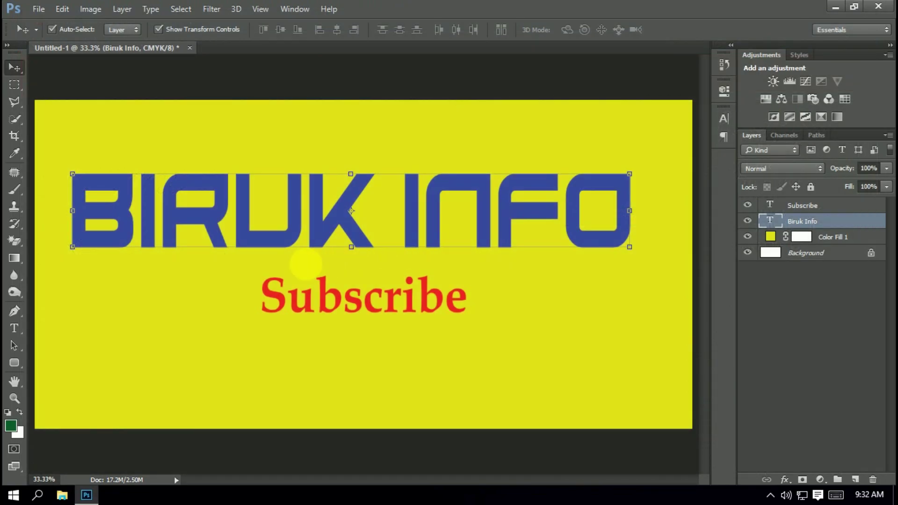
Open the Downloads\Compressed folder in File Explorer and sort its files by date
{"action": "left_click", "coordinate": [61, 495]}
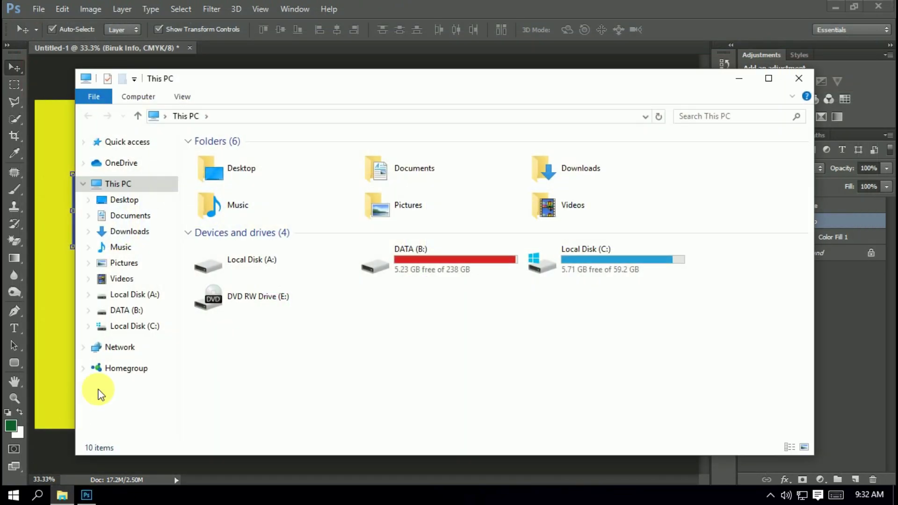
{"action": "left_click", "coordinate": [136, 232]}
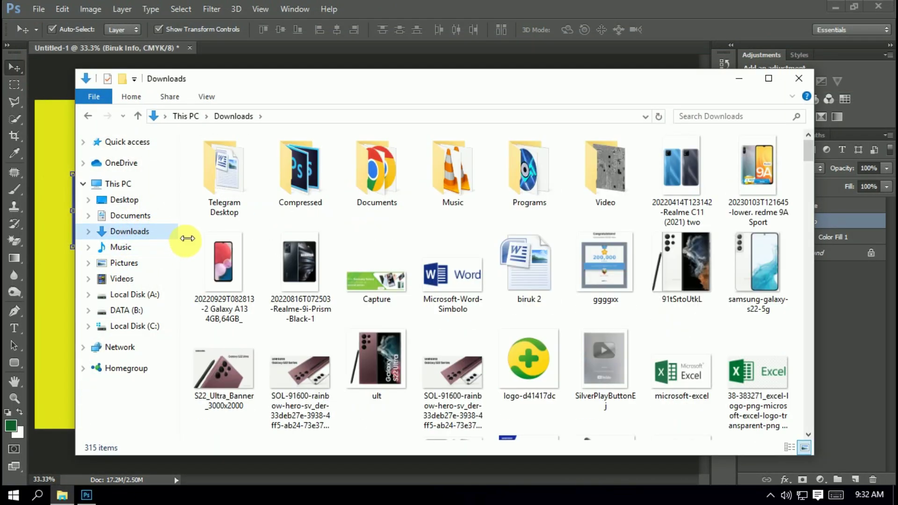
{"action": "left_click", "coordinate": [303, 212]}
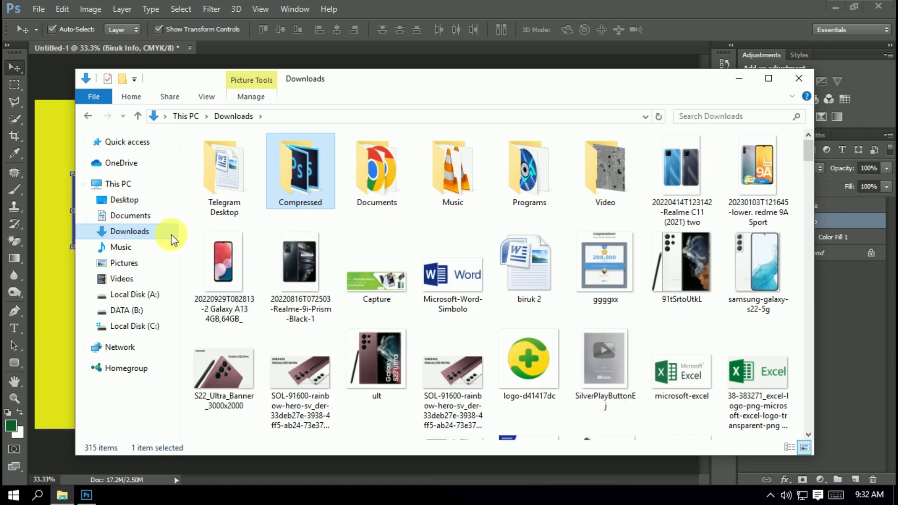
{"action": "left_click", "coordinate": [140, 231]}
{"action": "double_click", "coordinate": [301, 206]}
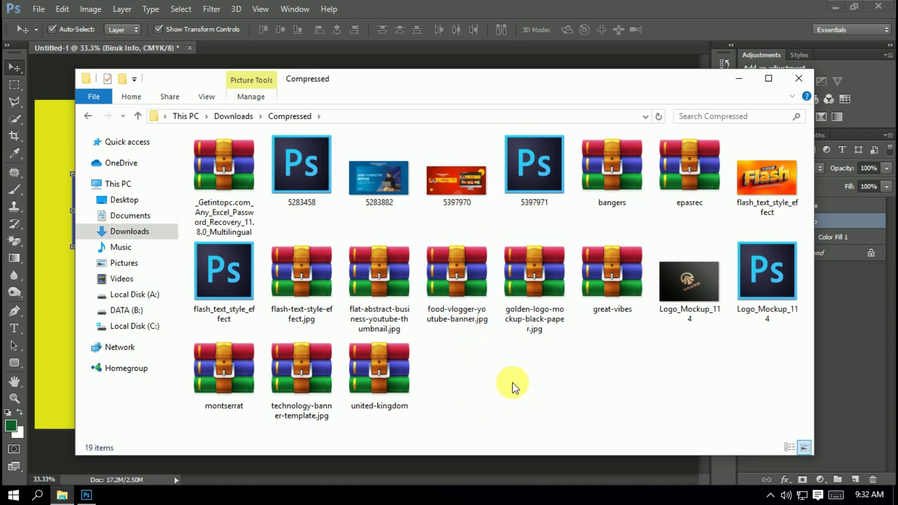
{"action": "right_click", "coordinate": [639, 402]}
{"action": "mouse_move", "coordinate": [680, 257]}
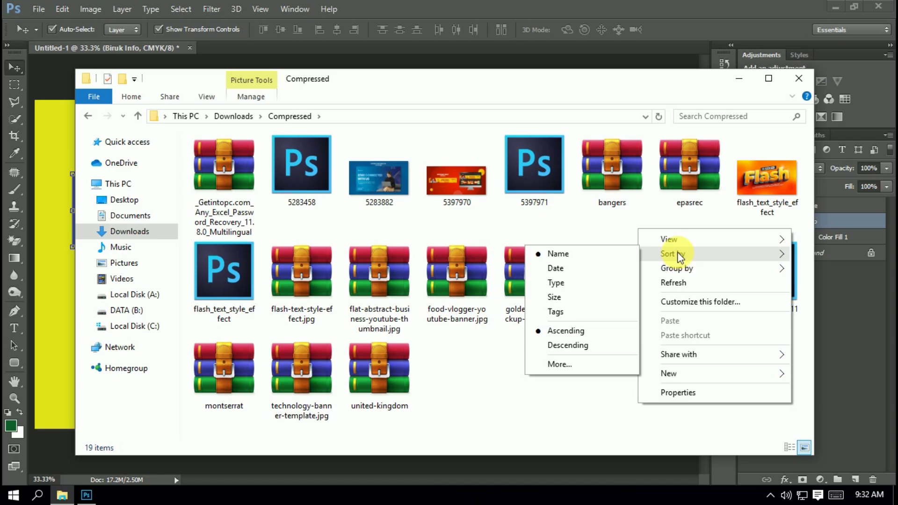
{"action": "left_click", "coordinate": [580, 270]}
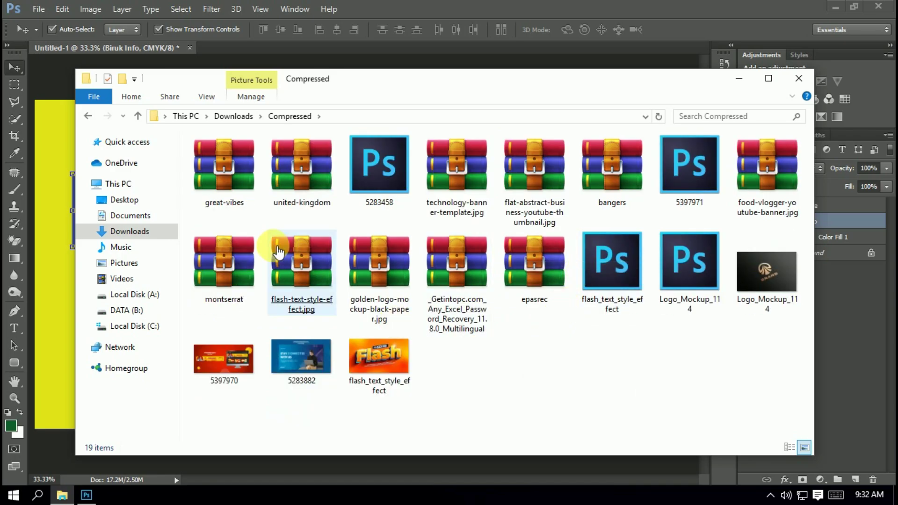
Install the Great Vibes font from great-vibes.zip, then close the preview, archive and folder windows
{"action": "double_click", "coordinate": [237, 209]}
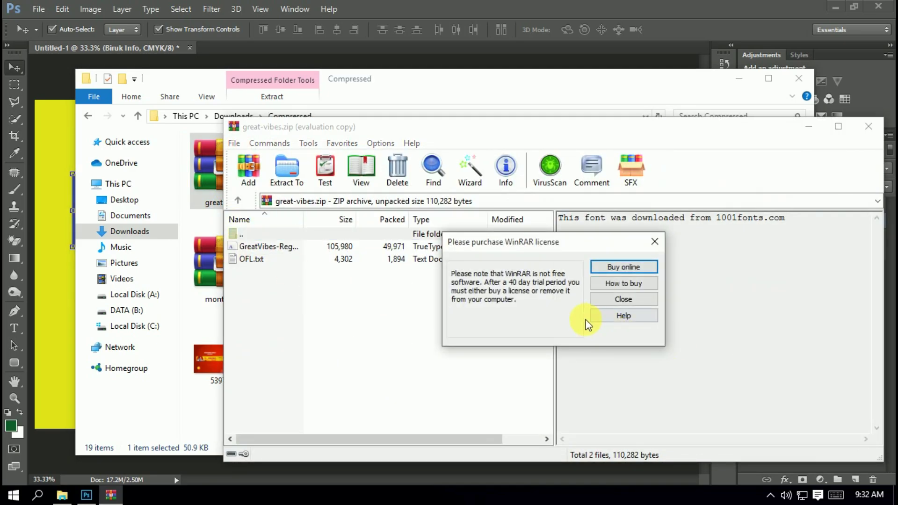
{"action": "left_click", "coordinate": [616, 299]}
{"action": "left_click", "coordinate": [266, 247]}
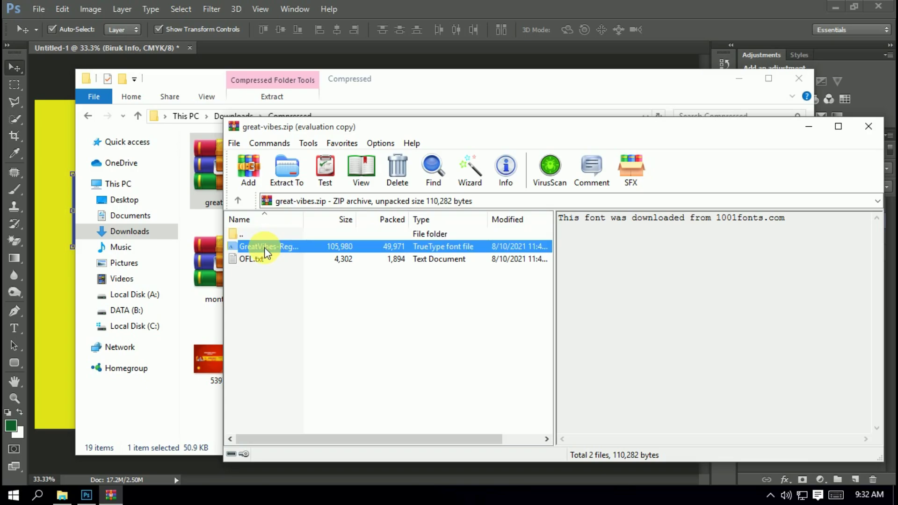
{"action": "double_click", "coordinate": [267, 253]}
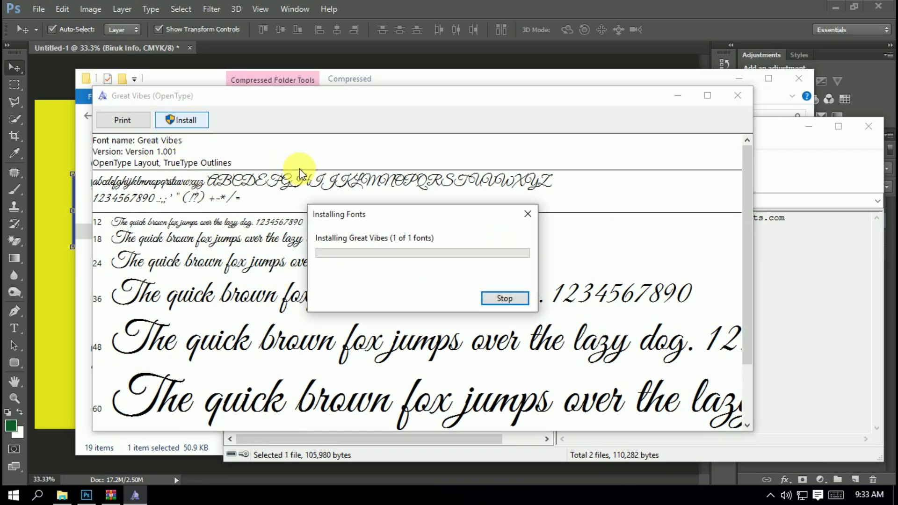
{"action": "left_click", "coordinate": [738, 99]}
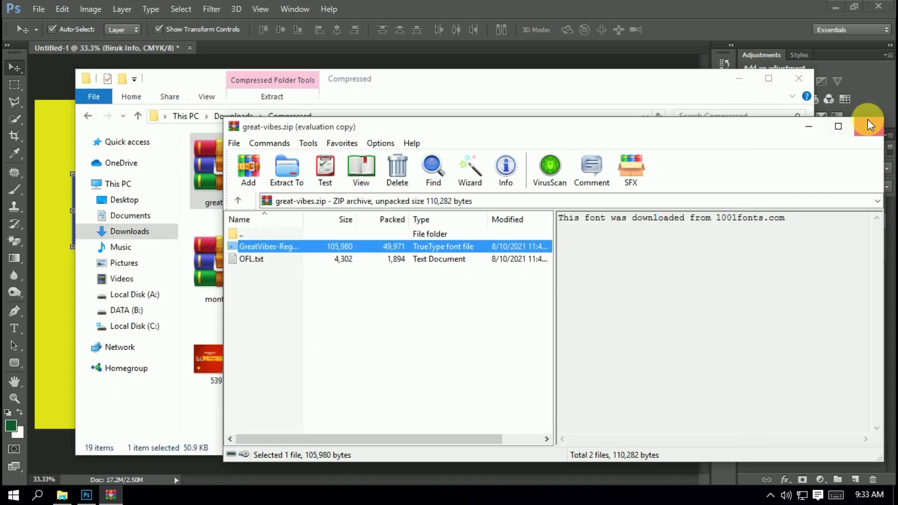
{"action": "left_click", "coordinate": [867, 127]}
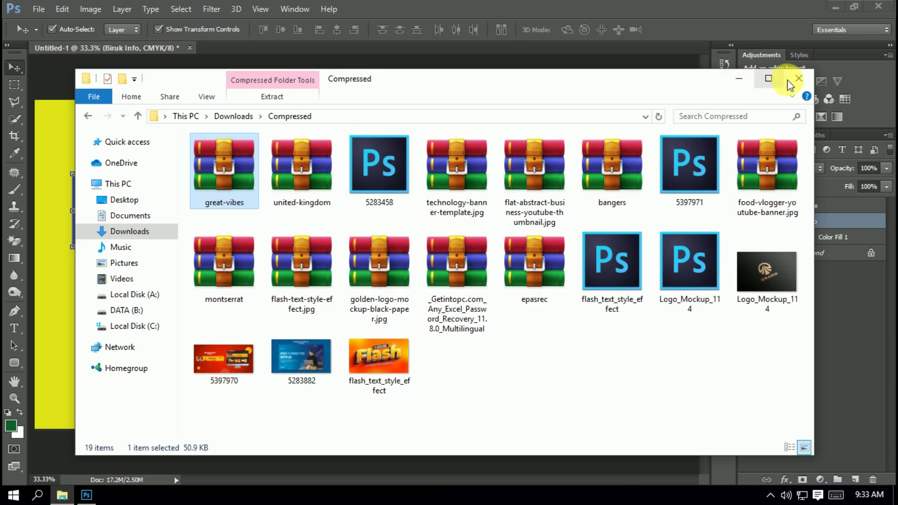
{"action": "left_click", "coordinate": [799, 78]}
Set the Subscribe text to Great Vibes Regular and commit the edit
{"action": "left_click", "coordinate": [403, 296]}
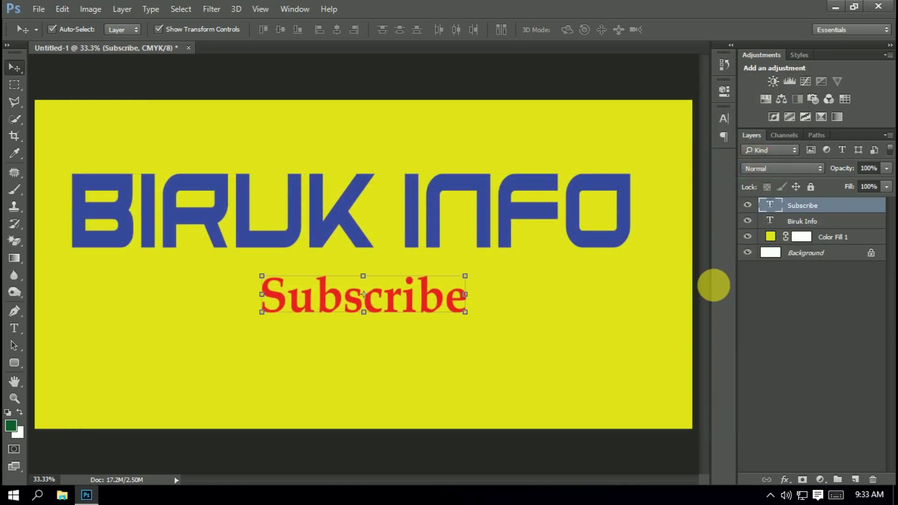
{"action": "double_click", "coordinate": [770, 205]}
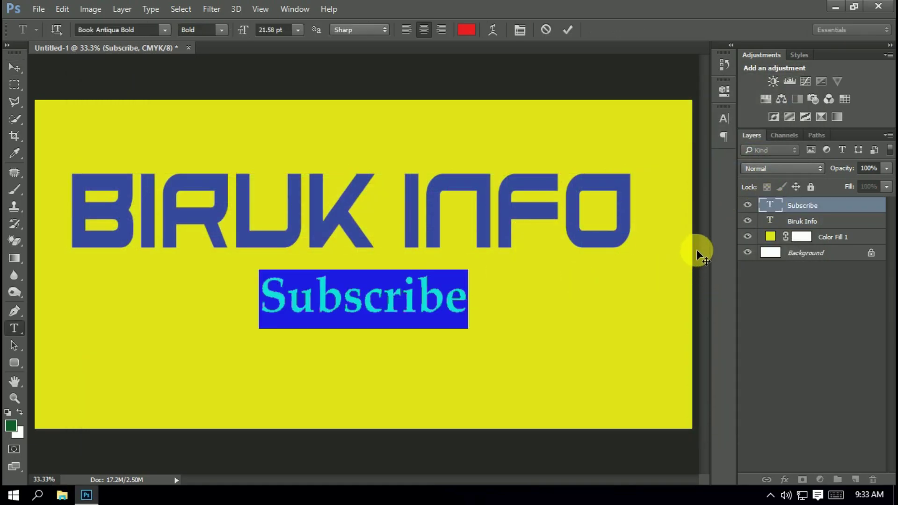
{"action": "left_click", "coordinate": [166, 30]}
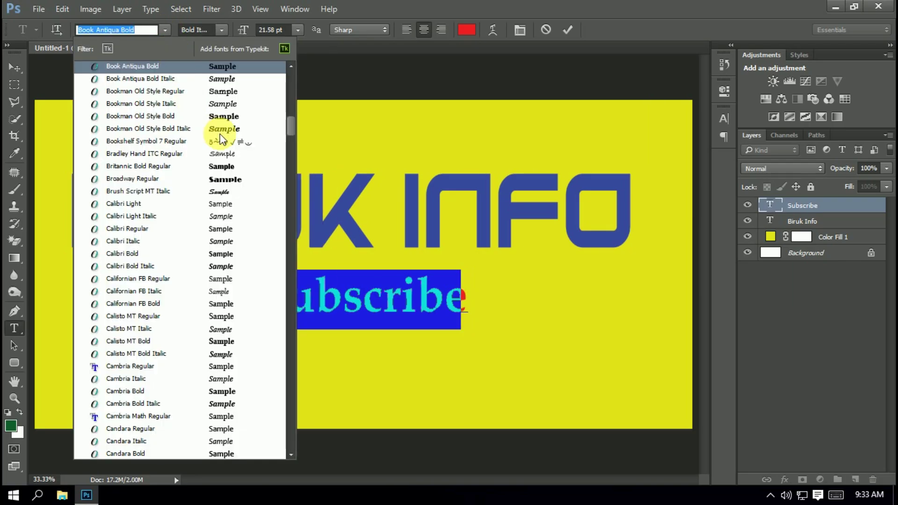
{"action": "left_click_drag", "start_coordinate": [288, 123], "coordinate": [298, 232]}
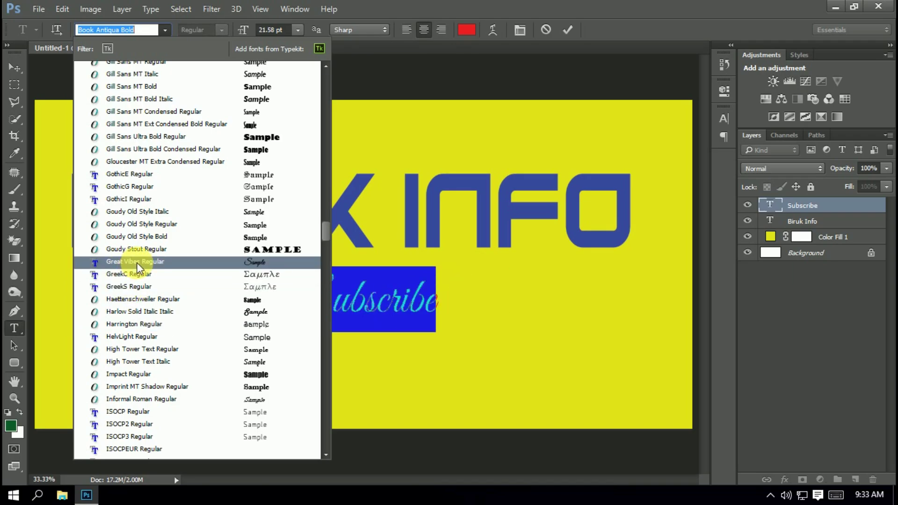
{"action": "left_click", "coordinate": [158, 265]}
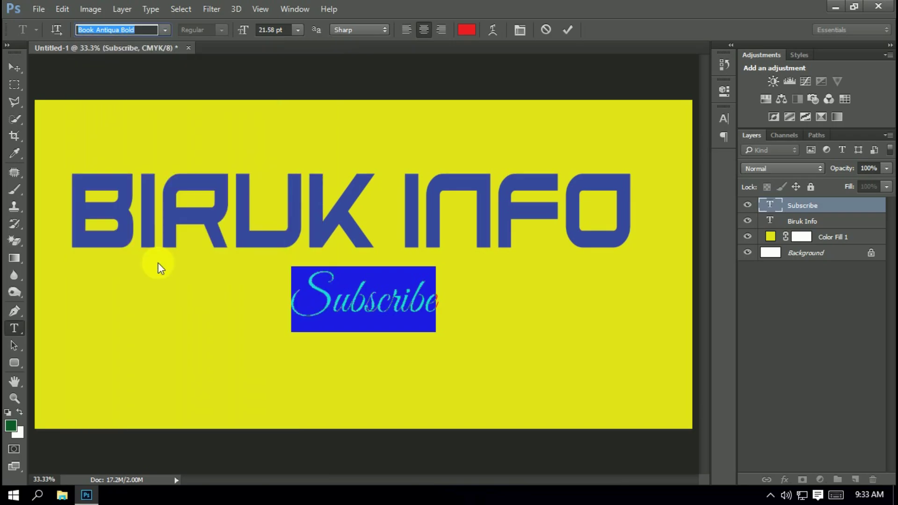
{"action": "left_click", "coordinate": [567, 31]}
Enlarge Subscribe and centre it beneath the headline, then nudge Subscribe up and BIRUK INFO down
{"action": "key", "text": "v"}
{"action": "left_click", "coordinate": [440, 318]}
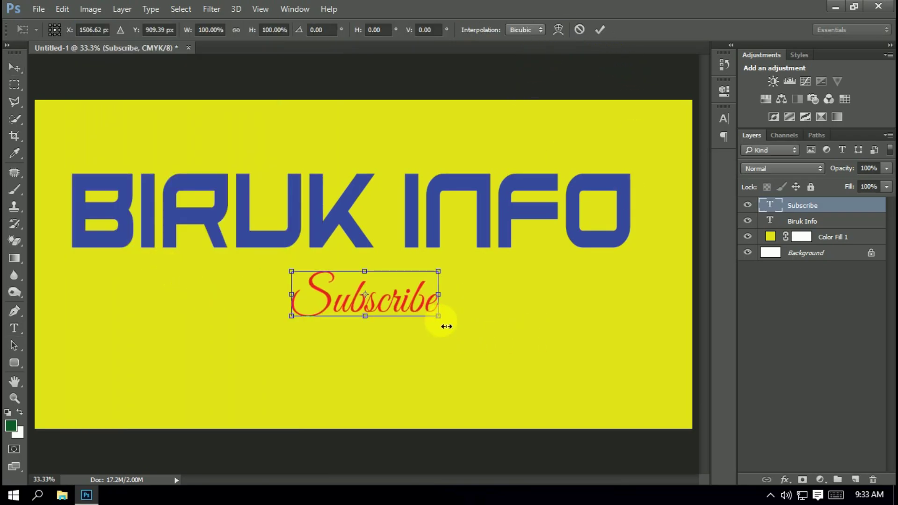
{"action": "left_click_drag", "start_coordinate": [445, 342], "coordinate": [543, 395]}
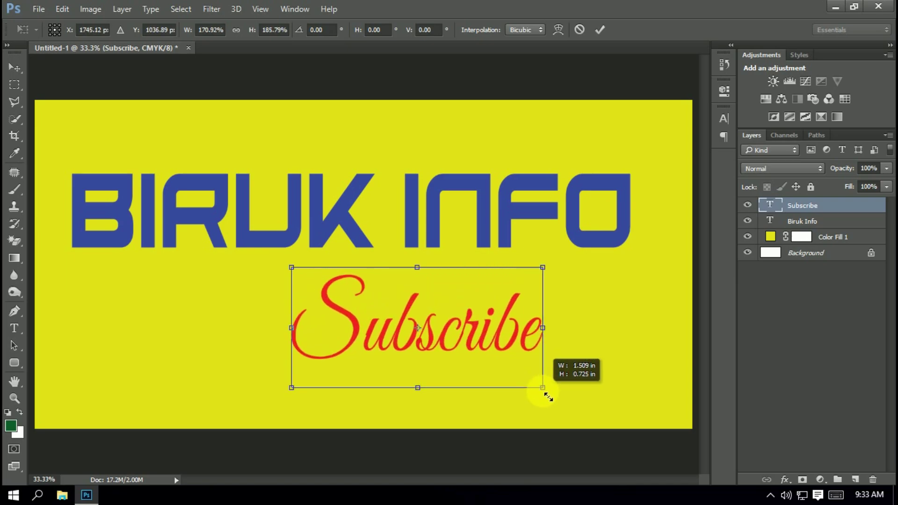
{"action": "left_click_drag", "start_coordinate": [498, 335], "coordinate": [406, 337]}
{"action": "left_click", "coordinate": [608, 37]}
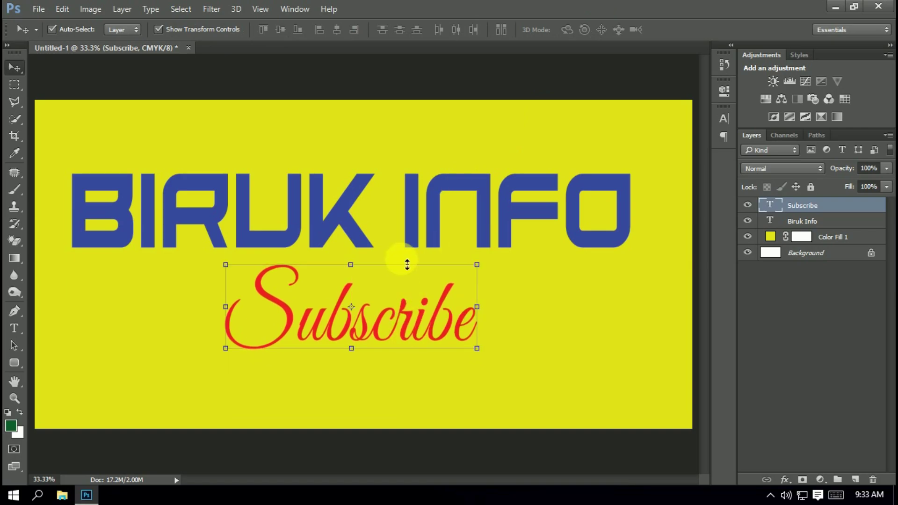
{"action": "mouse_move", "coordinate": [417, 220]}
{"action": "left_mouse_down"}
{"action": "mouse_move", "coordinate": [418, 208]}
{"action": "mouse_move", "coordinate": [414, 237]}
{"action": "mouse_move", "coordinate": [414, 229]}
{"action": "left_mouse_up"}
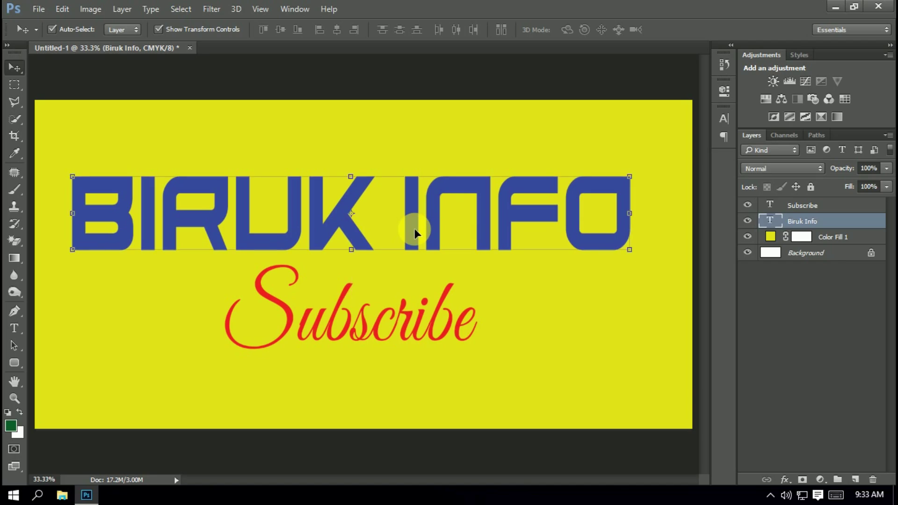
{"action": "left_click_drag", "start_coordinate": [327, 230], "coordinate": [329, 241]}
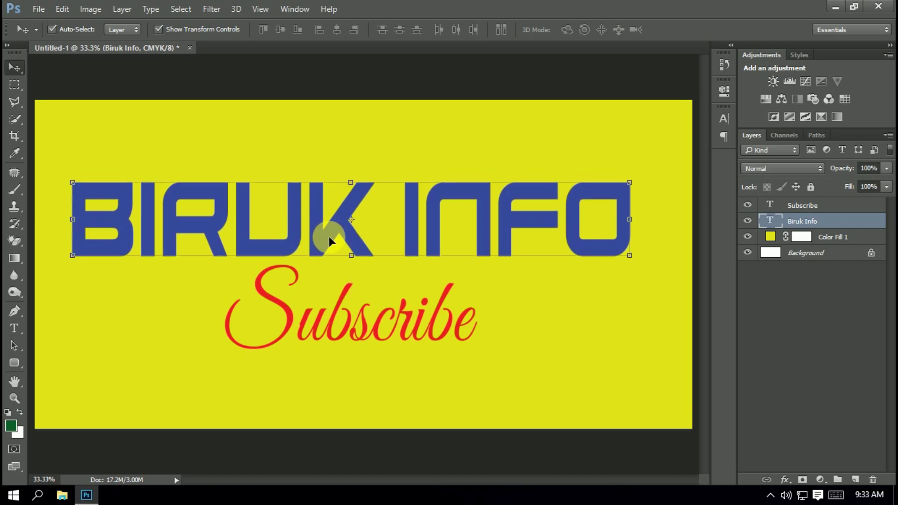